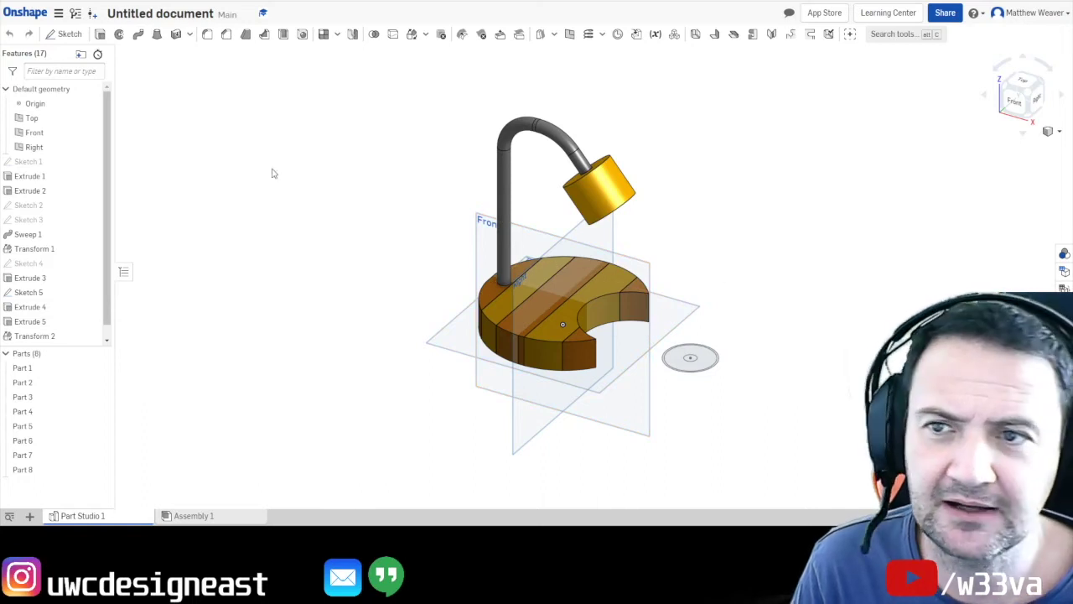
Start a sketch on the Top plane and draw a circle about 44 mm in diameter beside the lamp base.
left_click(66, 36)
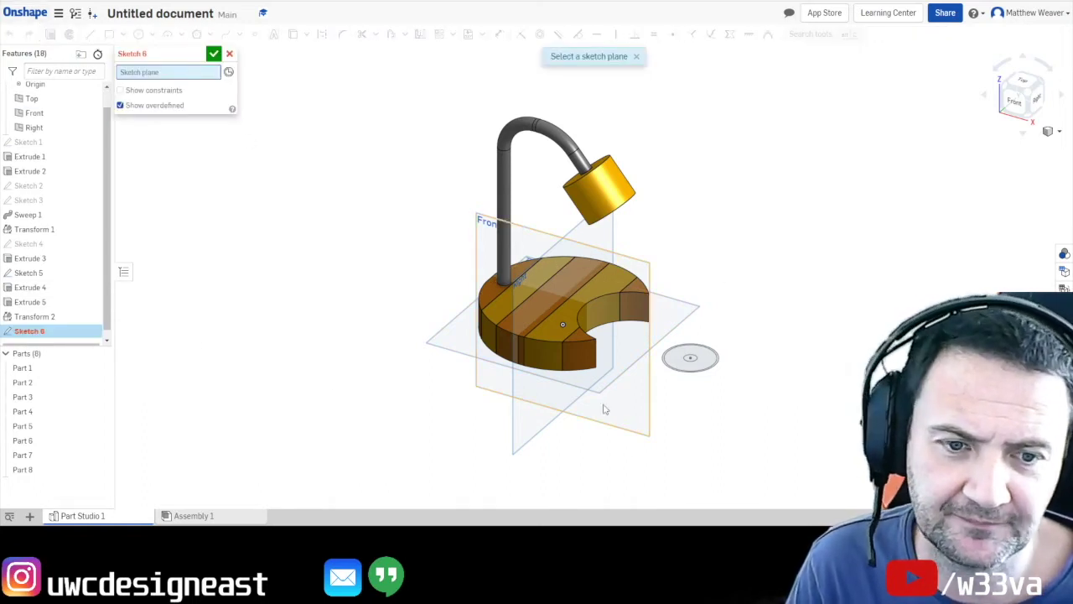
left_click(462, 335)
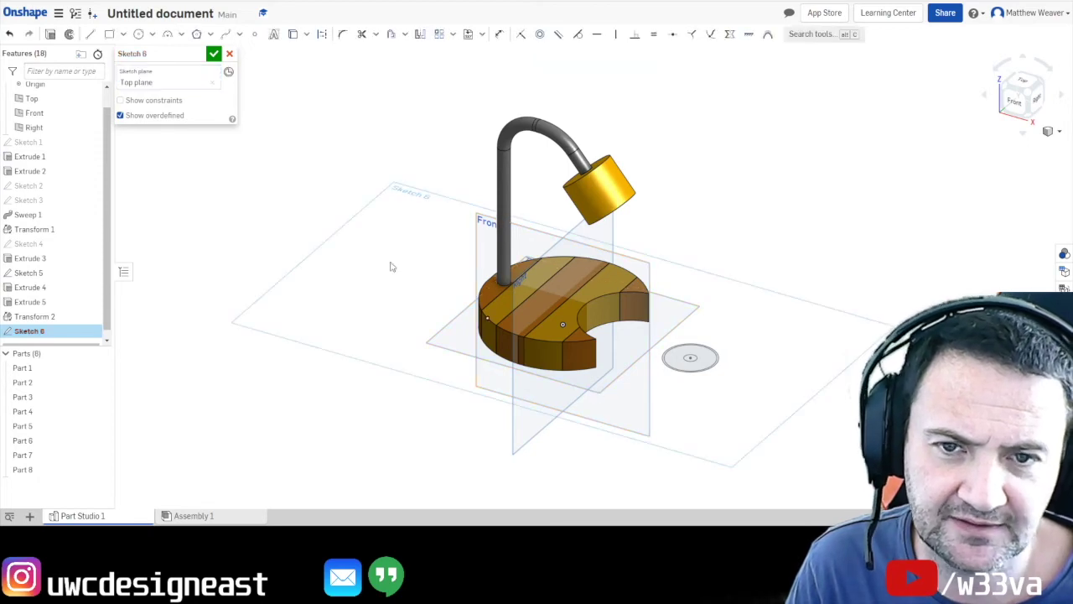
left_click(1023, 81)
key("f")
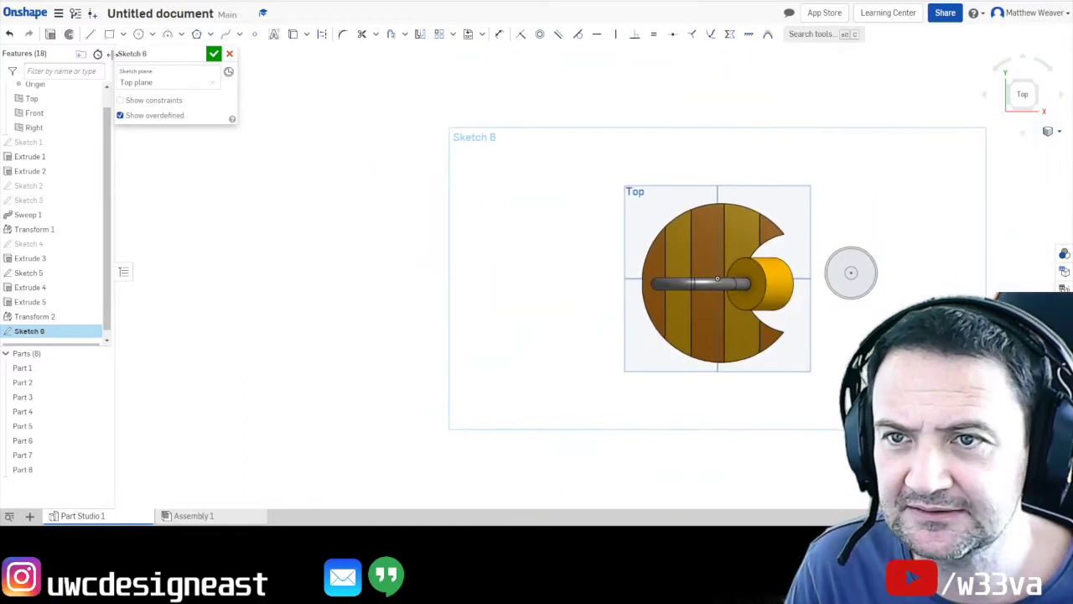
key("c")
left_click(523, 209)
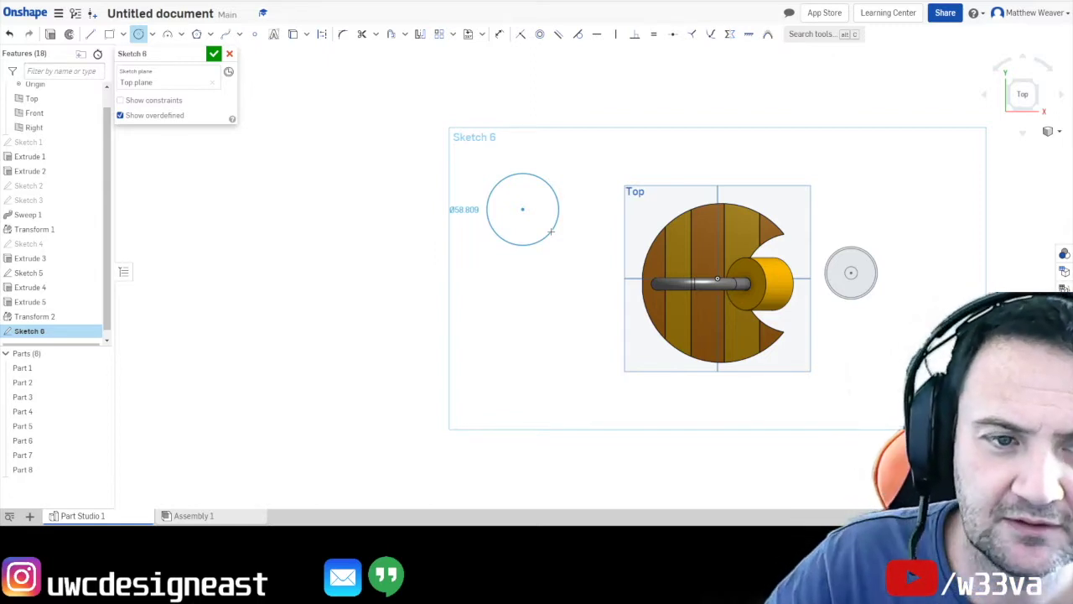
left_click(544, 225)
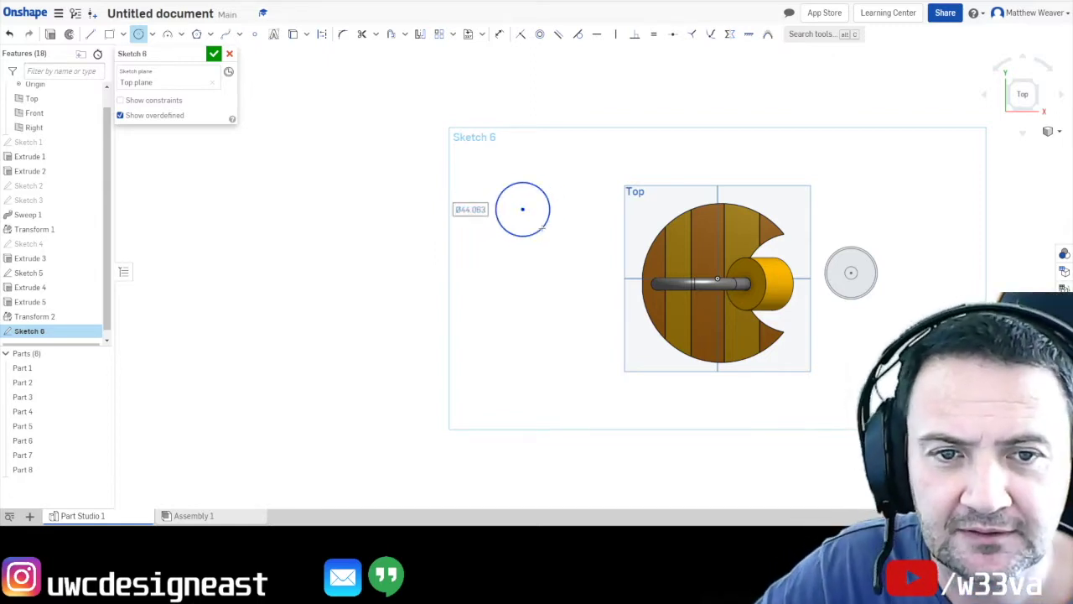
Dimension the new circle's diameter to 10 mm.
left_click(498, 34)
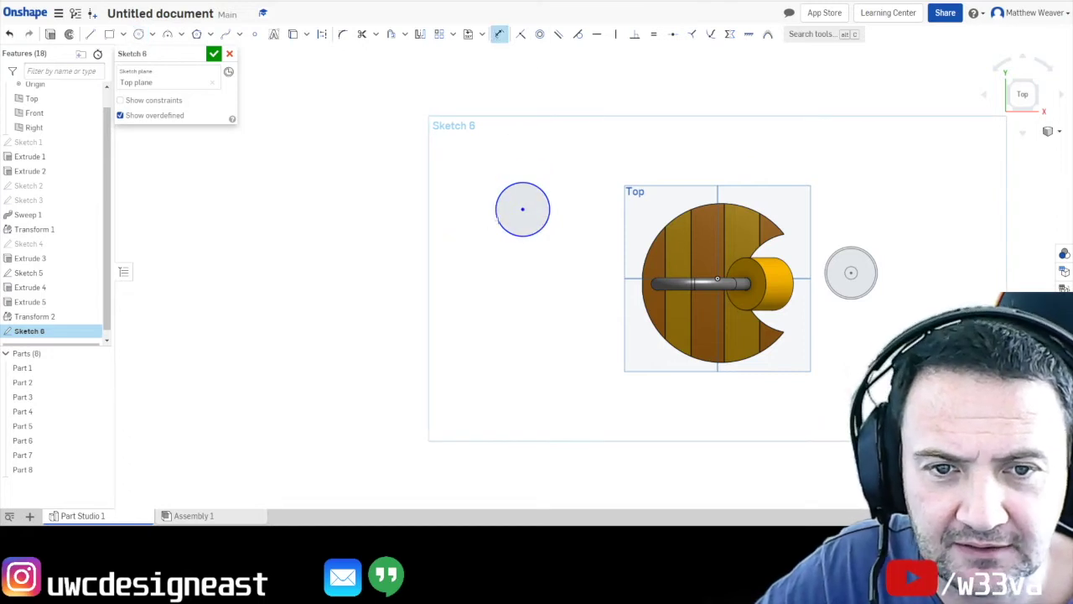
left_click(496, 221)
left_click(420, 247)
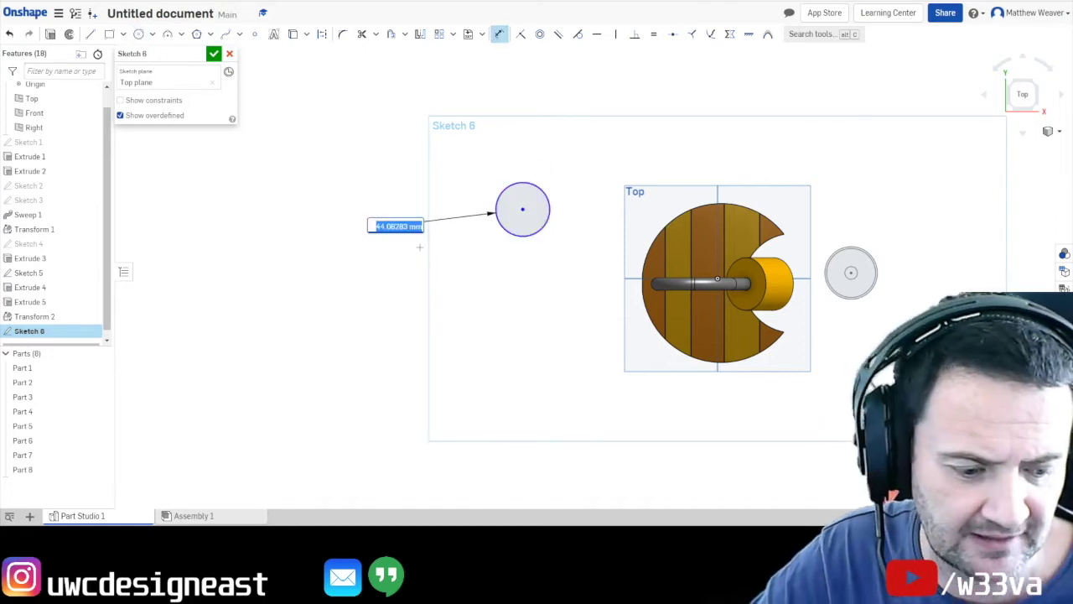
key("Return")
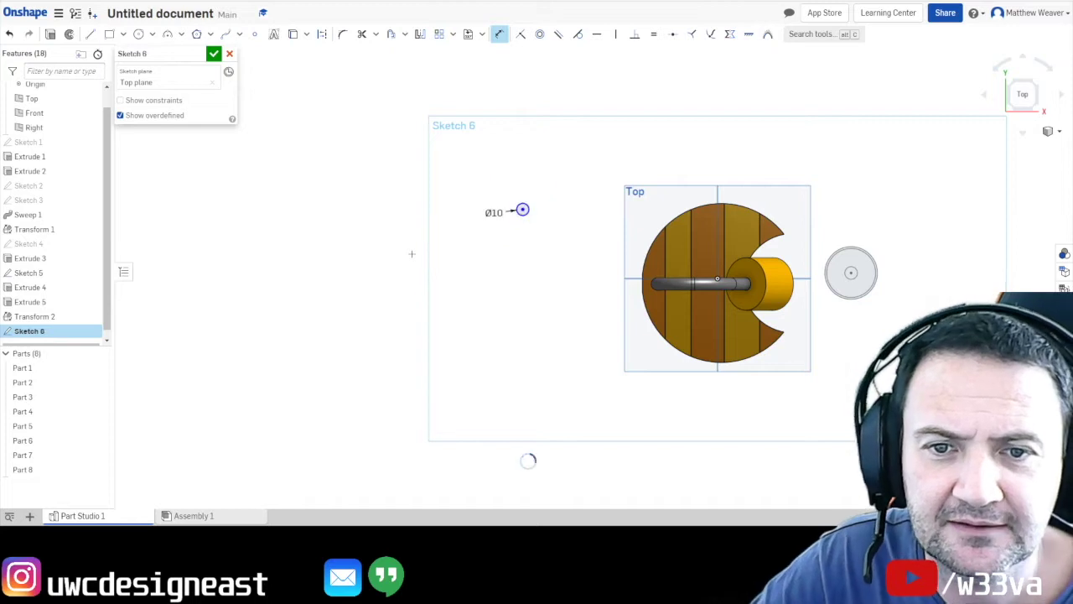
Draw two circles concentric with the 10 mm circle, about 68 mm and 73.5 mm in diameter, and finish the sketch.
scroll(522, 203, "up", 5)
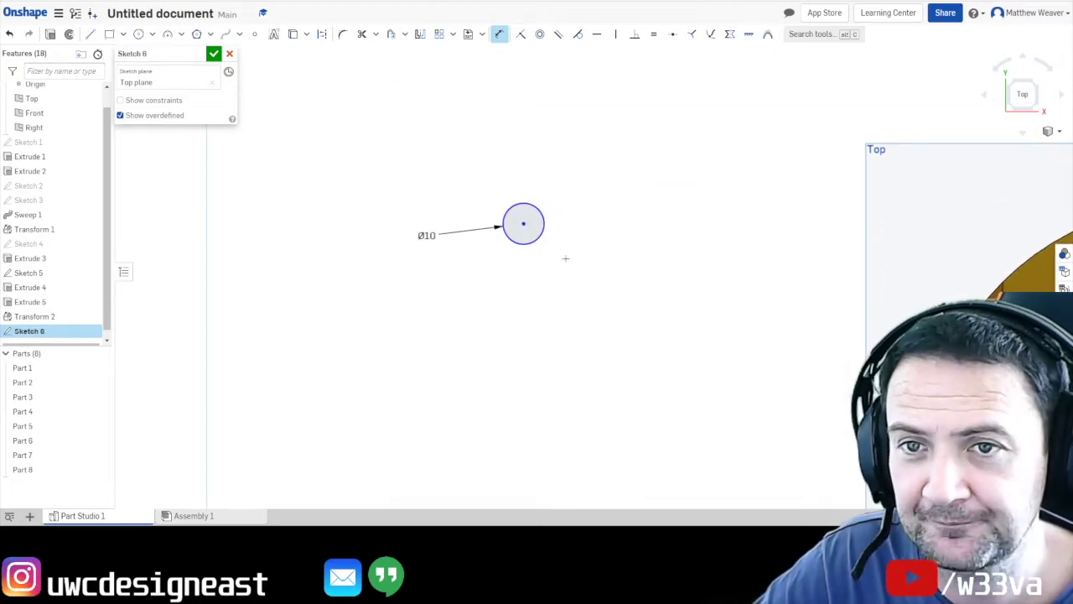
scroll(565, 257, "up", 2)
scroll(562, 255, "down", 4)
left_click(139, 33)
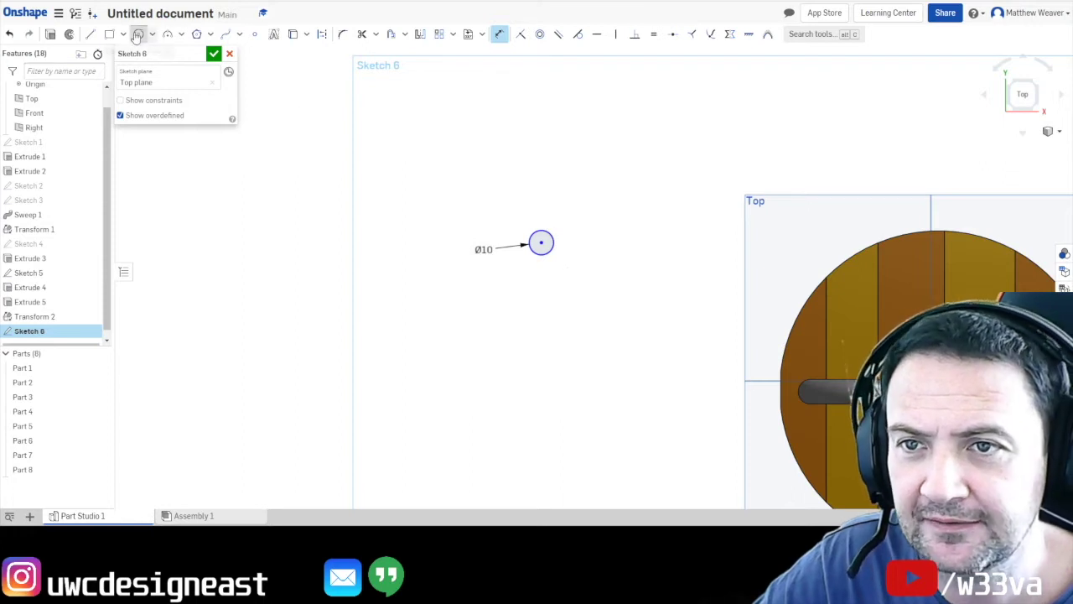
left_click(541, 242)
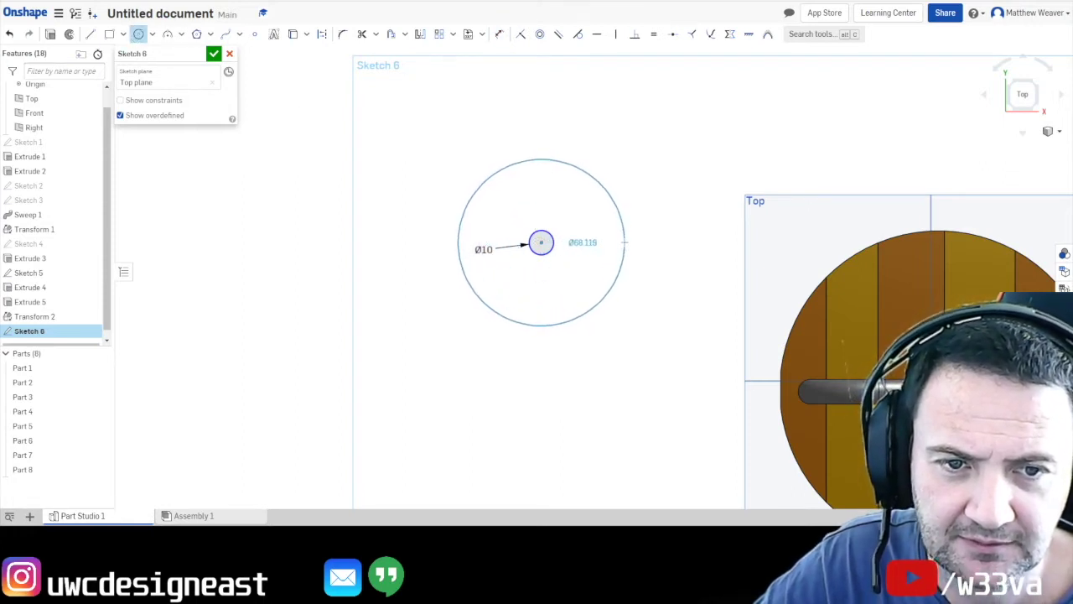
left_click(625, 243)
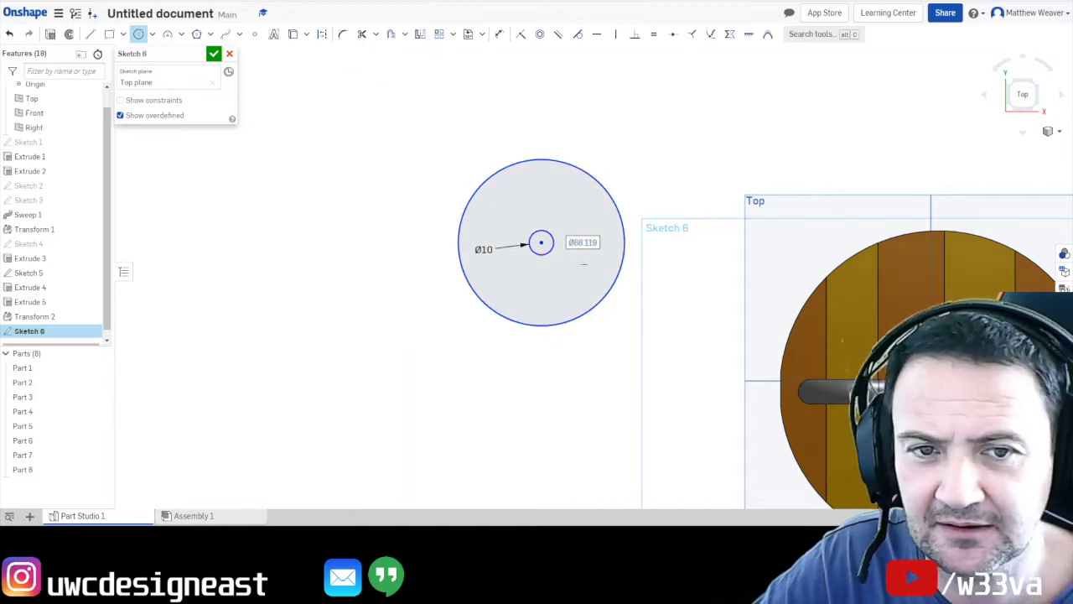
left_click(541, 242)
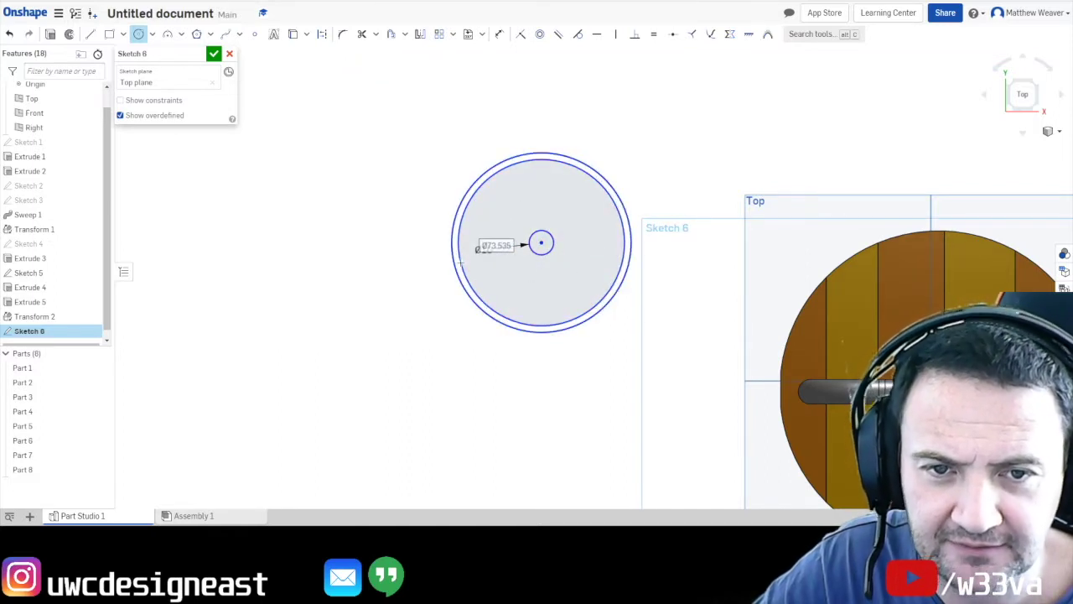
left_click(455, 263)
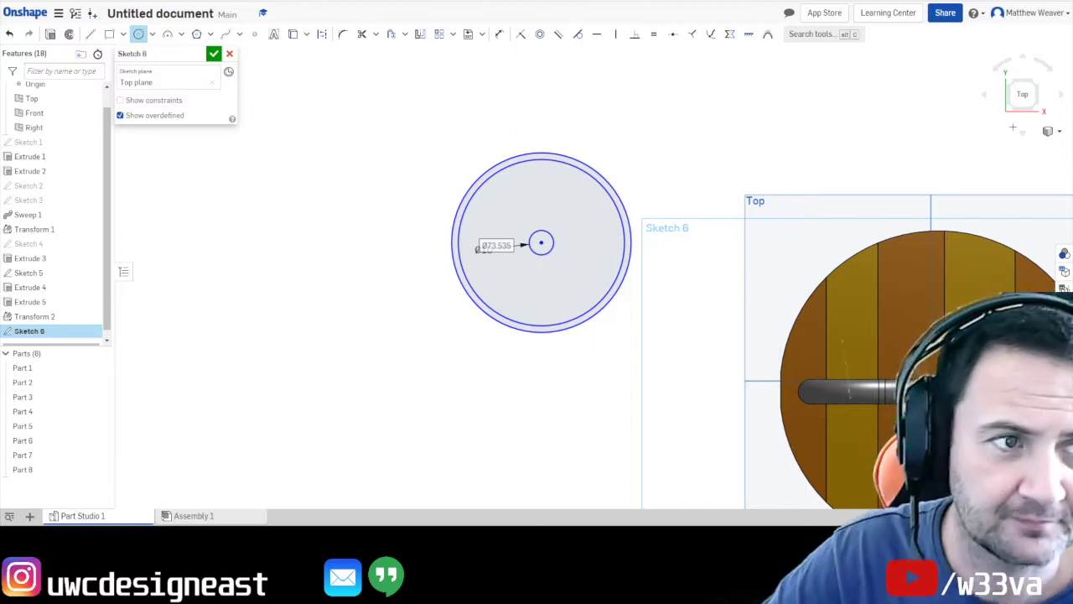
right_click(515, 377)
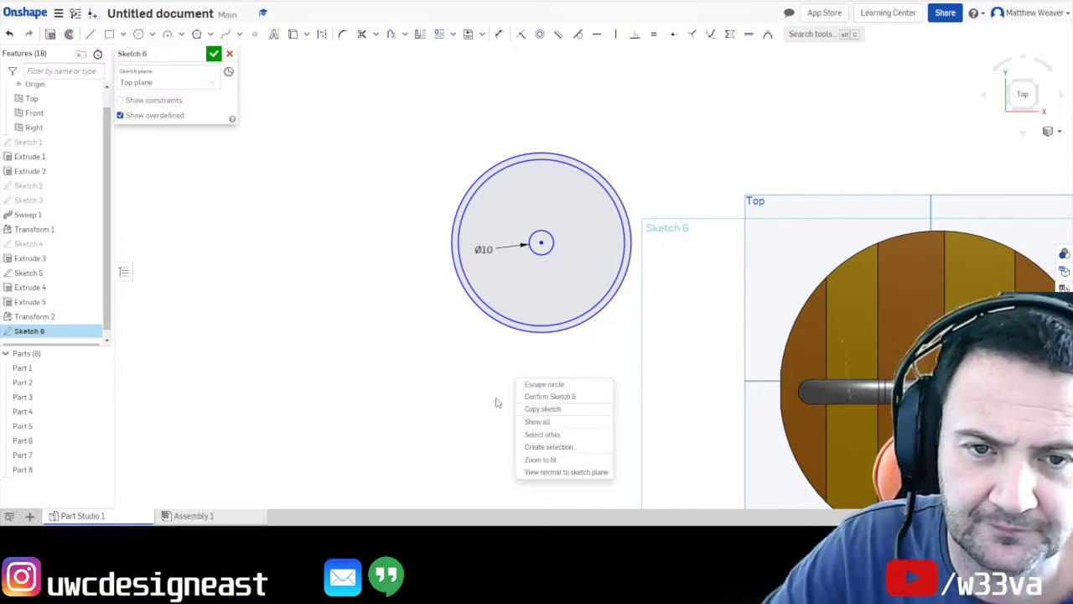
left_click(213, 56)
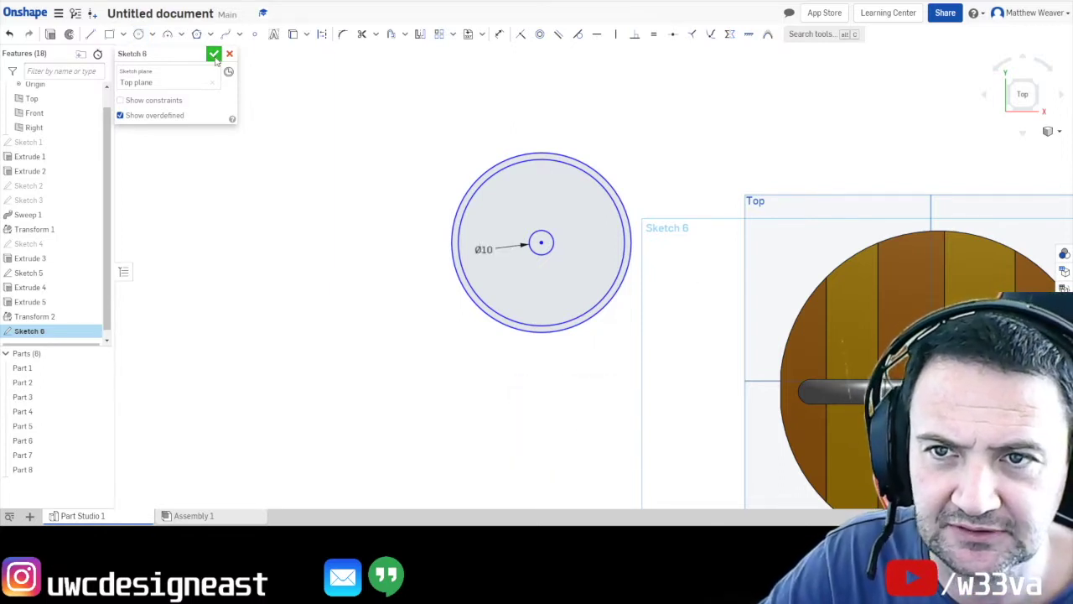
left_click(213, 56)
Extrude the two regions around the 10 mm circle downward 2 mm as a new part, leaving out the central circle.
right_click_drag(362, 380, 372, 335)
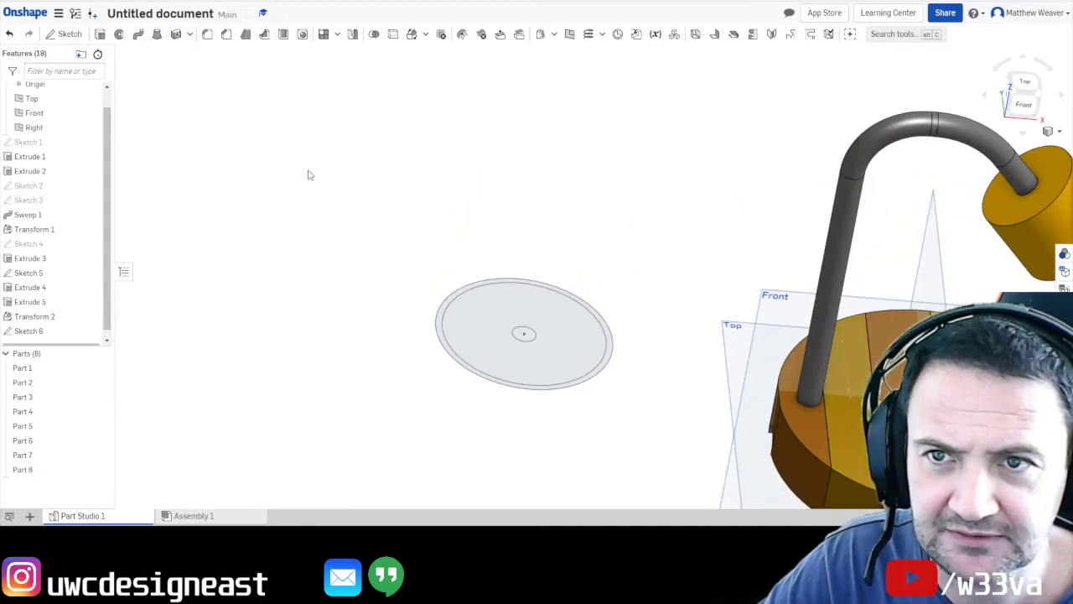
left_click(100, 33)
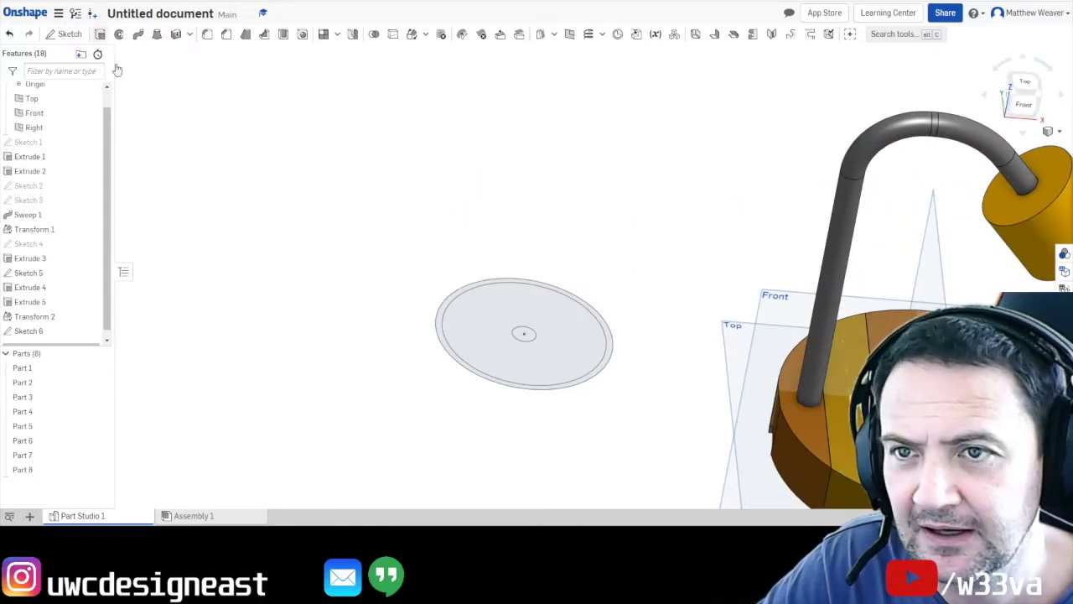
left_click(461, 350)
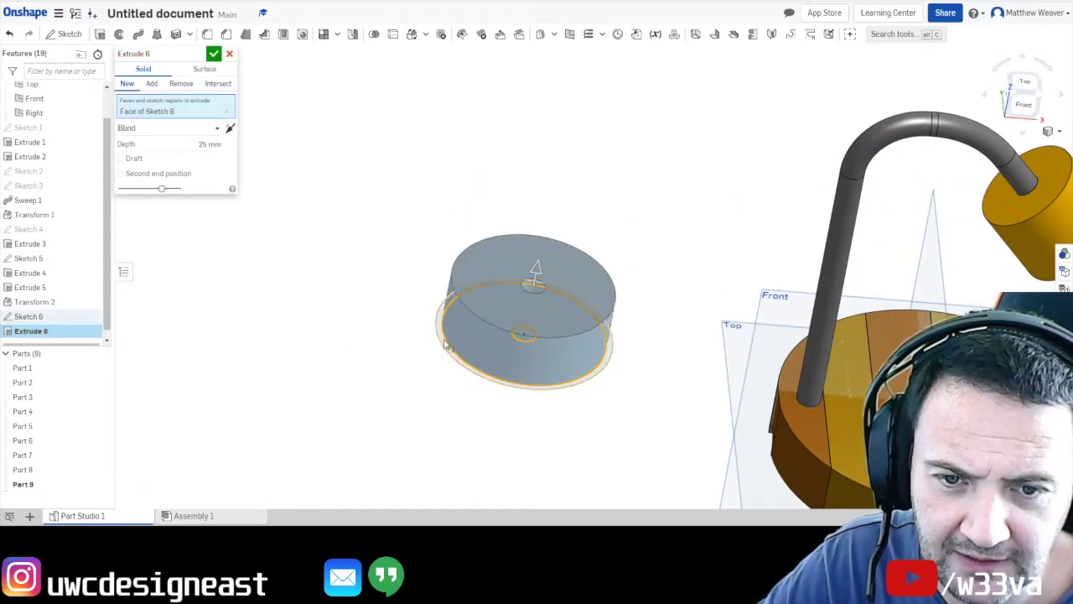
left_click(481, 348)
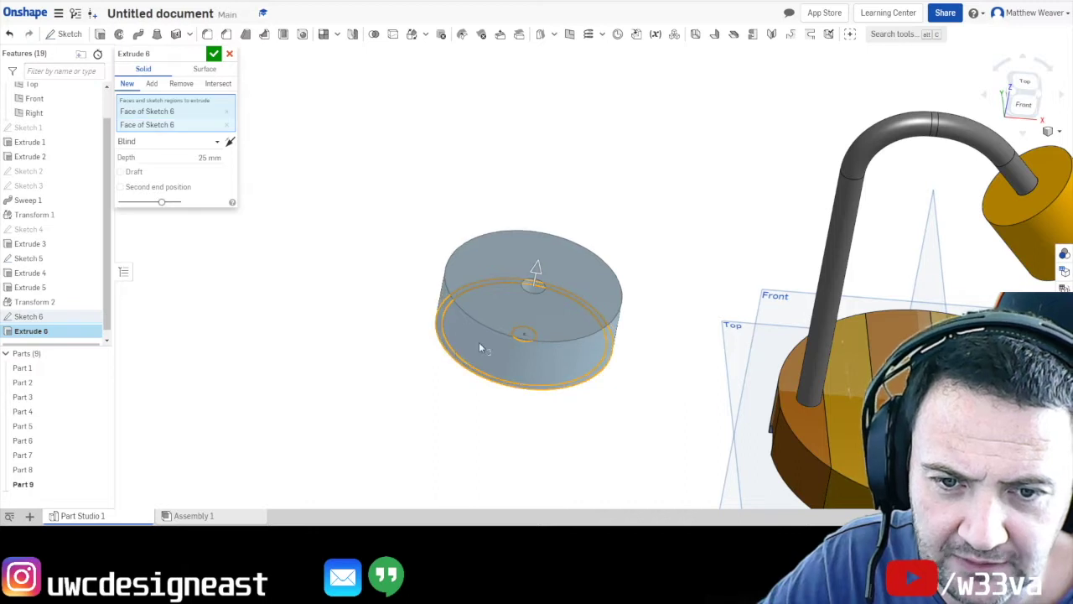
left_click(229, 141)
left_click(220, 159)
type("2")
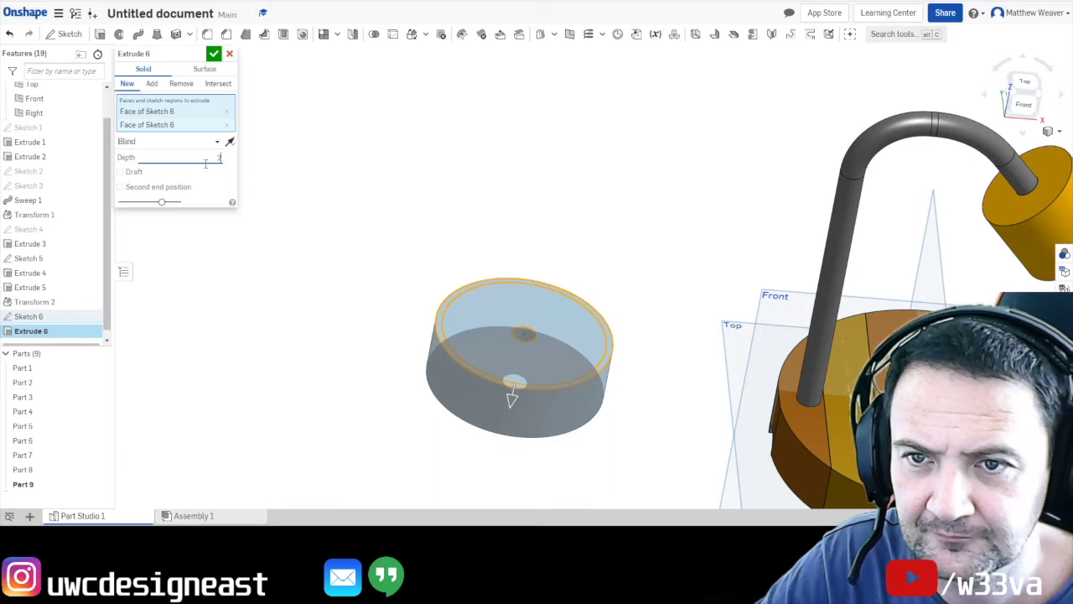
left_click(214, 54)
Show Sketch 6 again and extrude its thin outer ring upward about 77.3 mm, adding it to the disc.
scroll(89, 315, "down", 1)
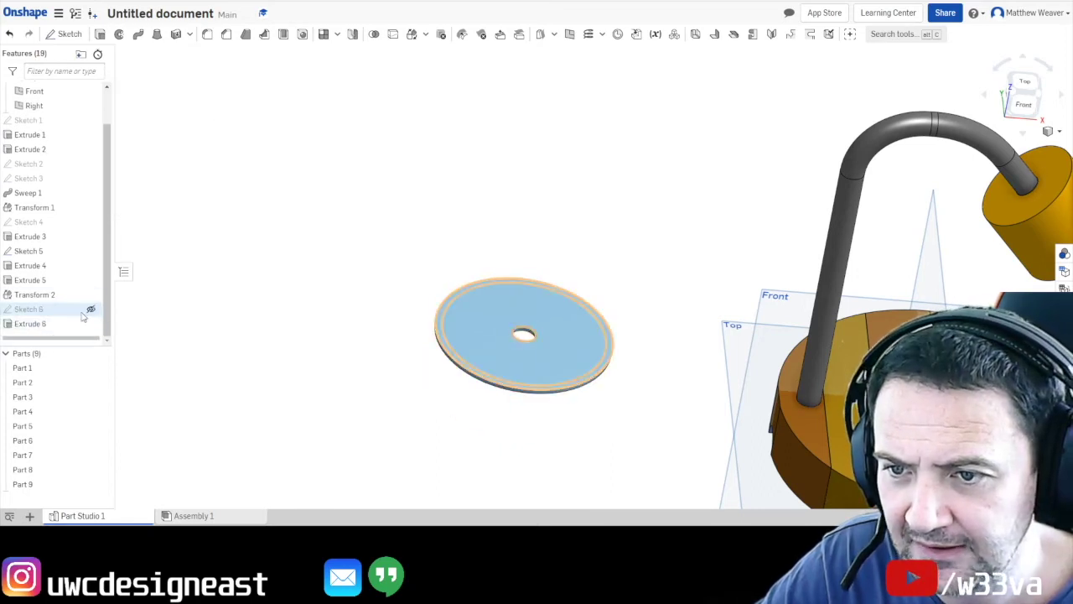
left_click(90, 311)
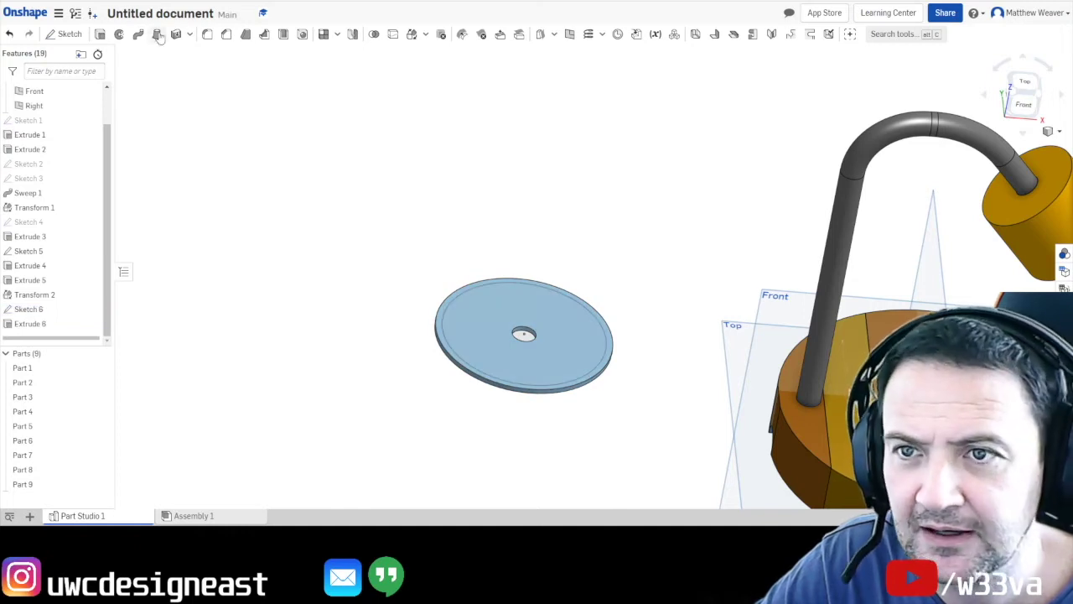
left_click(100, 34)
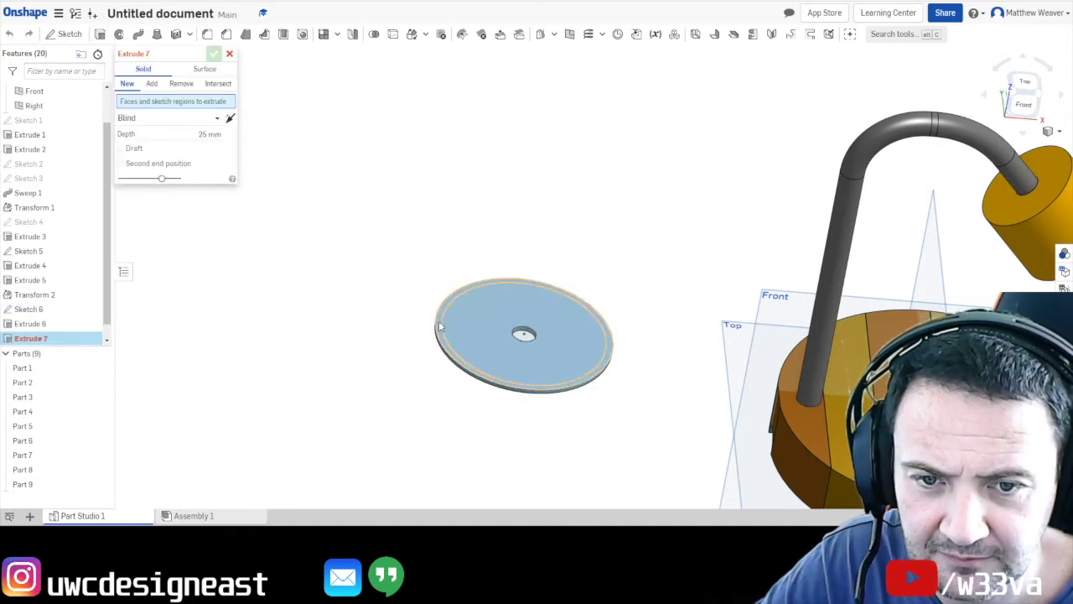
left_click(443, 353)
left_click_drag(536, 266, 563, 172)
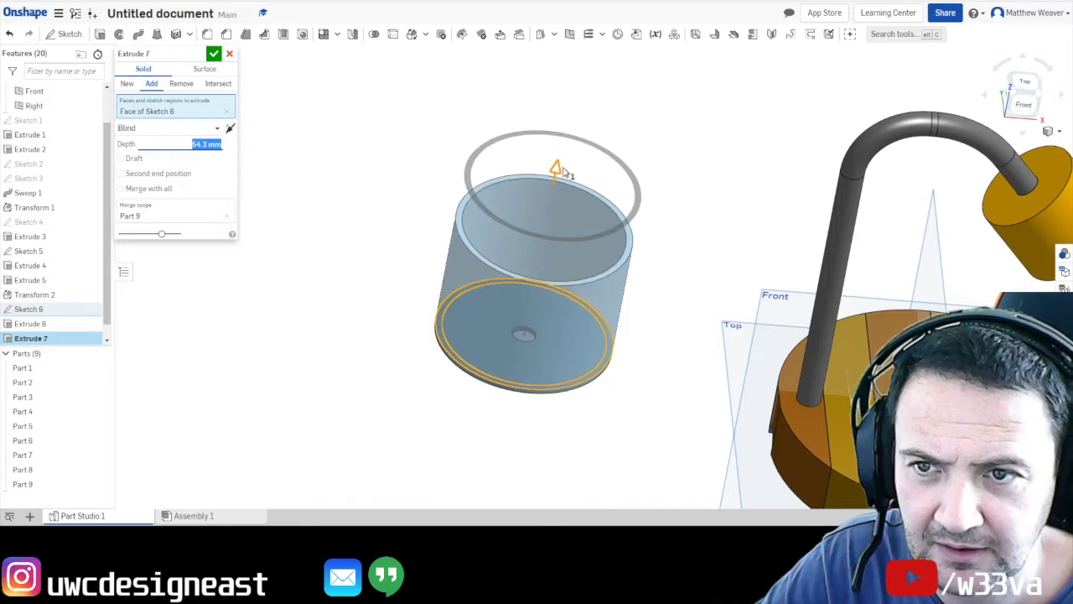
left_click(126, 83)
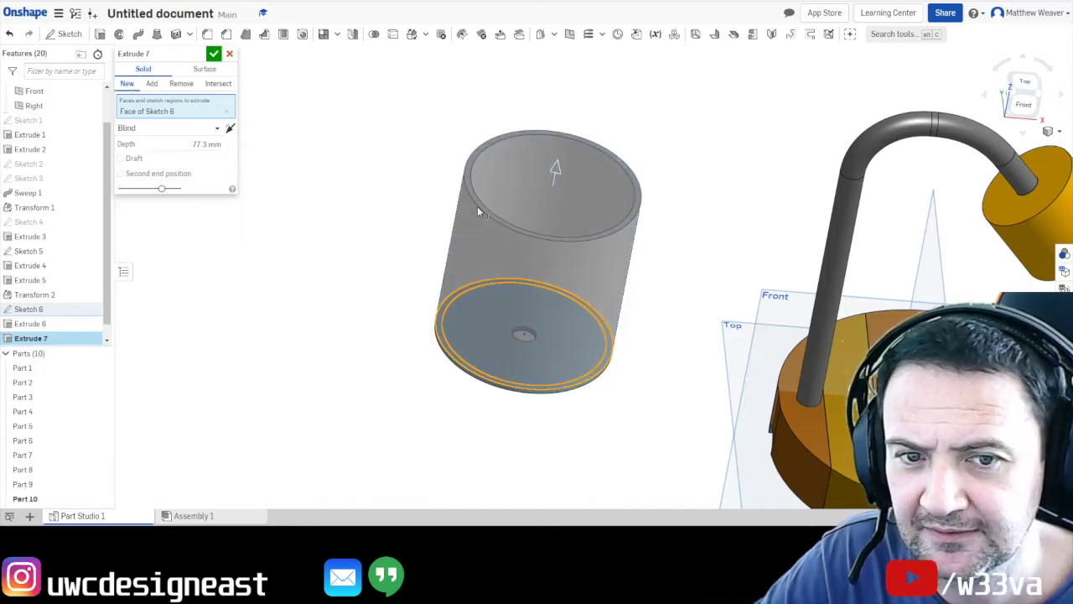
left_click(152, 83)
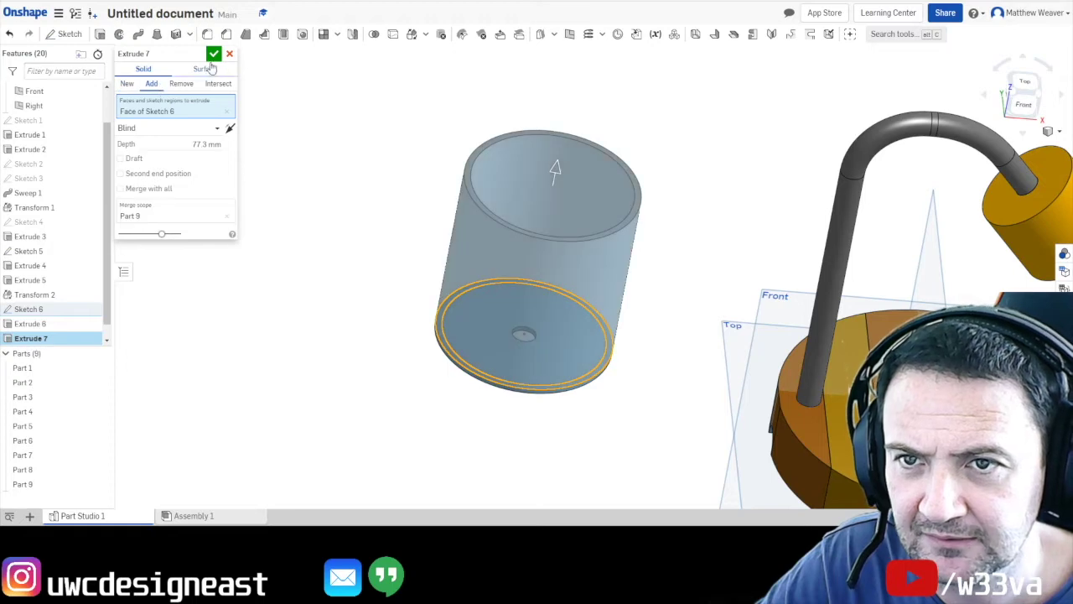
left_click(214, 53)
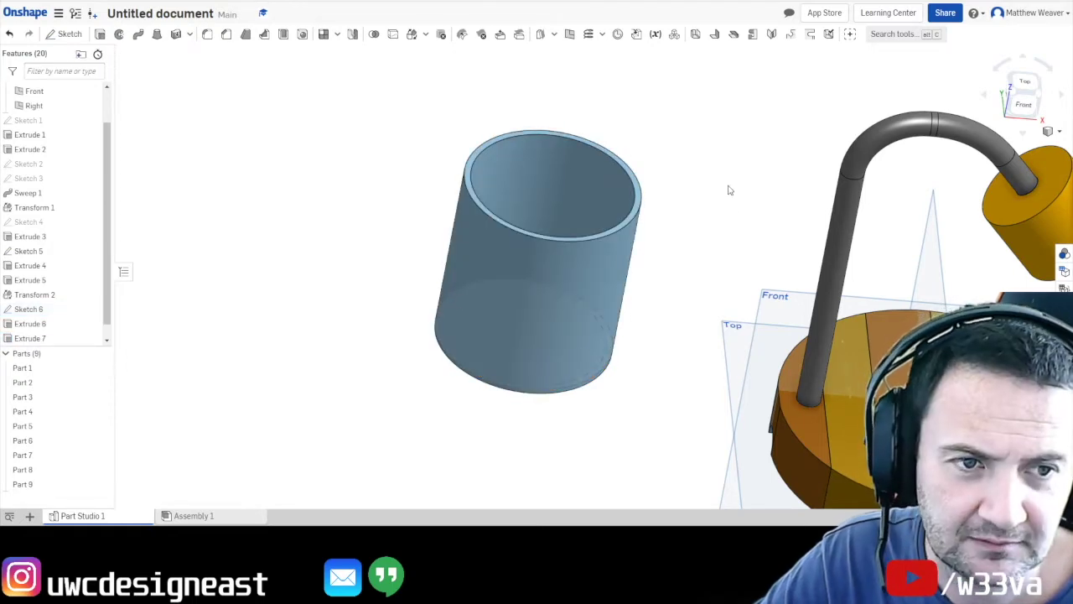
Inspect the hollow cylinder's interior and its position beside the lamp from several angles.
right_click_drag(729, 187, 710, 227)
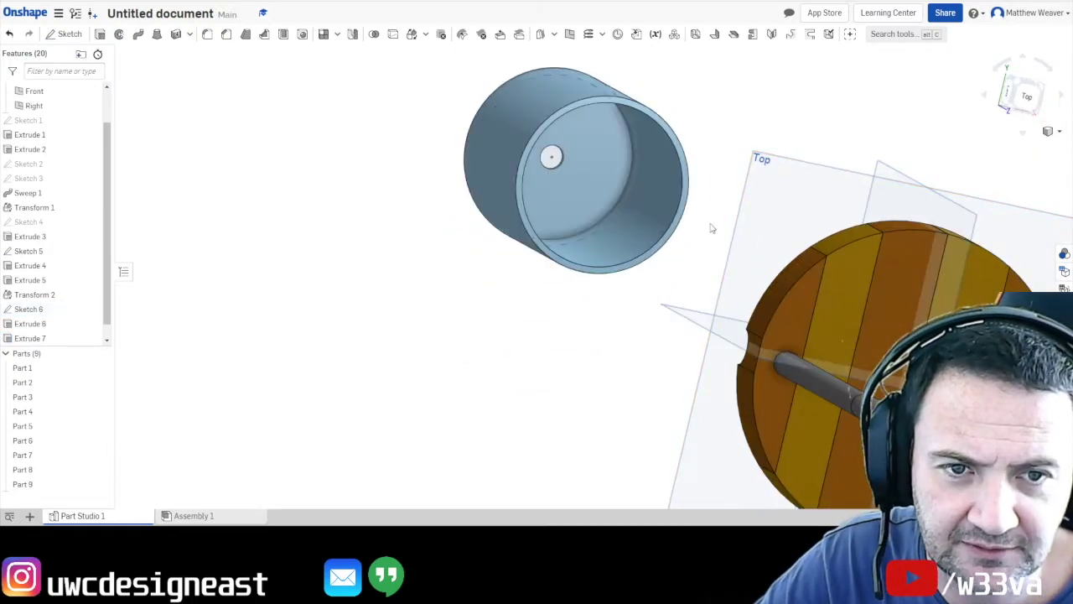
right_click(676, 225)
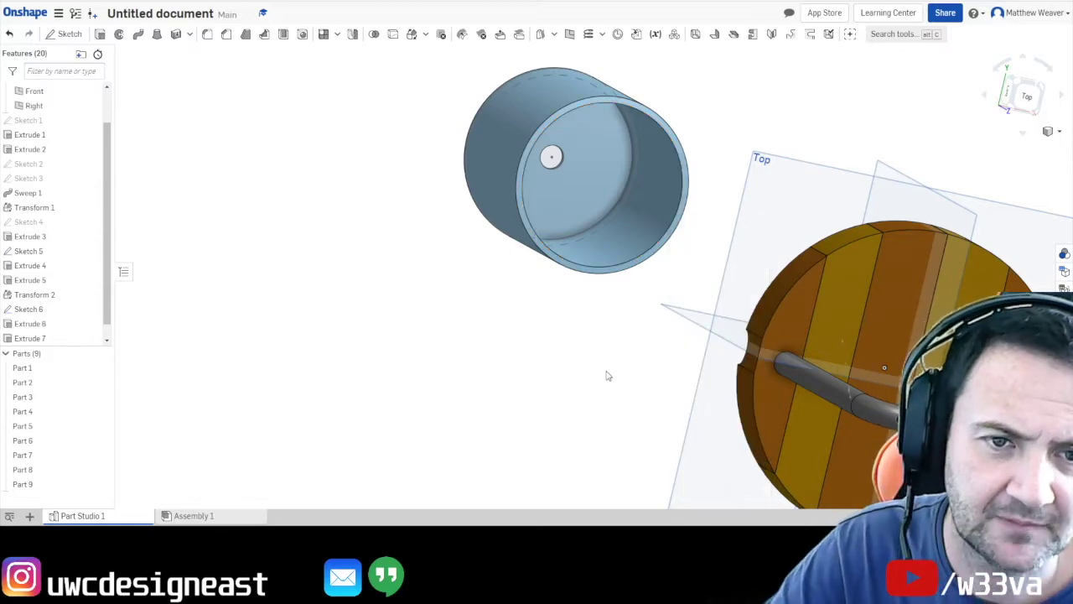
right_click_drag(606, 374, 630, 347)
scroll(630, 348, "down", 5)
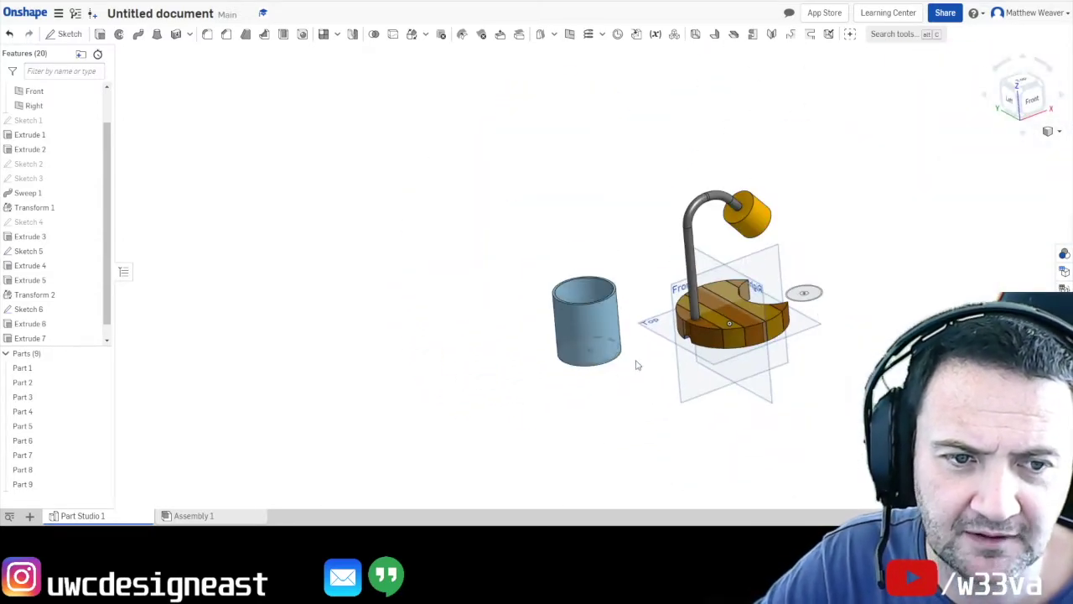
right_click(646, 362)
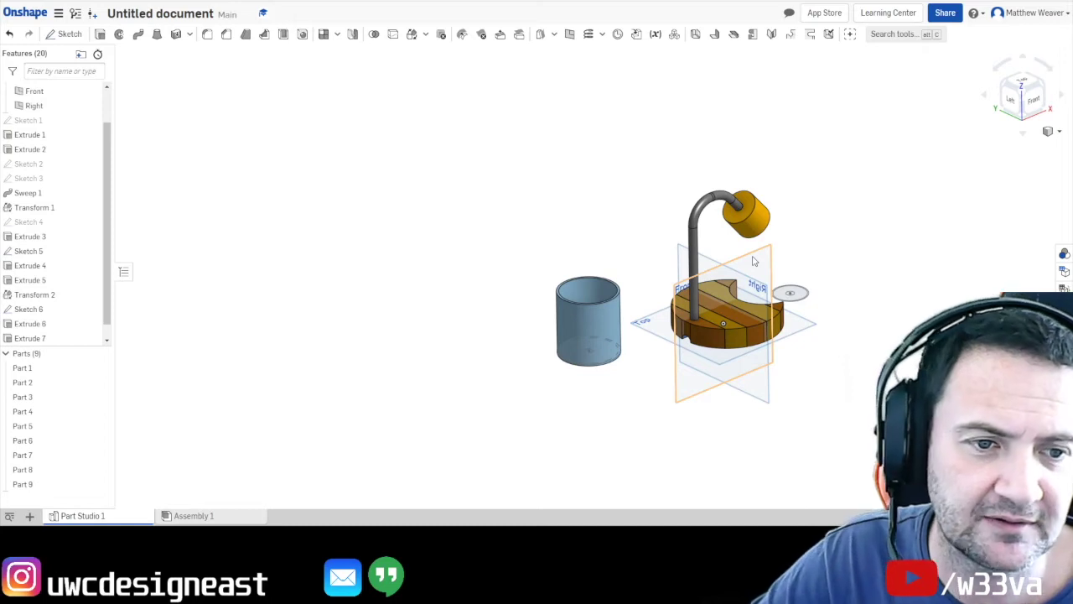
left_click(754, 261)
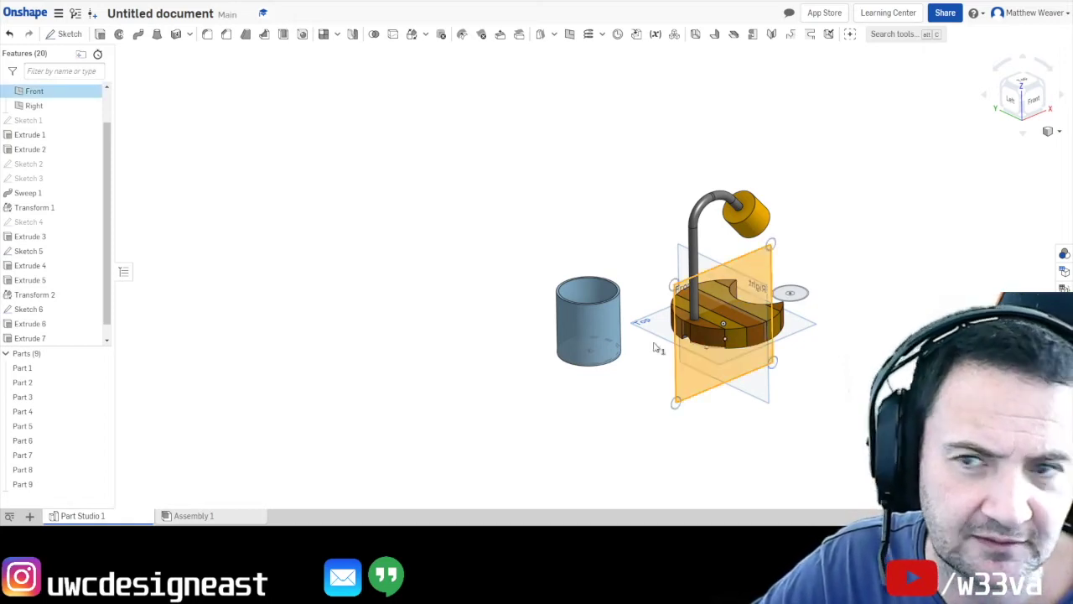
left_click(431, 228)
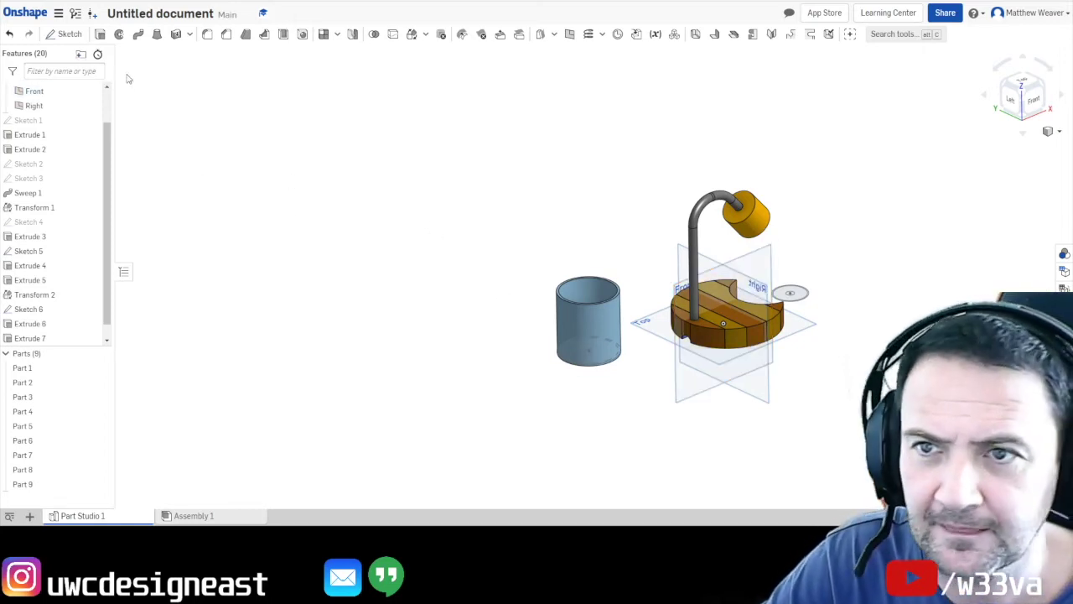
Start a sketch on the Front plane and draw a tall vertical line beside the lamp, past the small disc sketch.
left_click(67, 34)
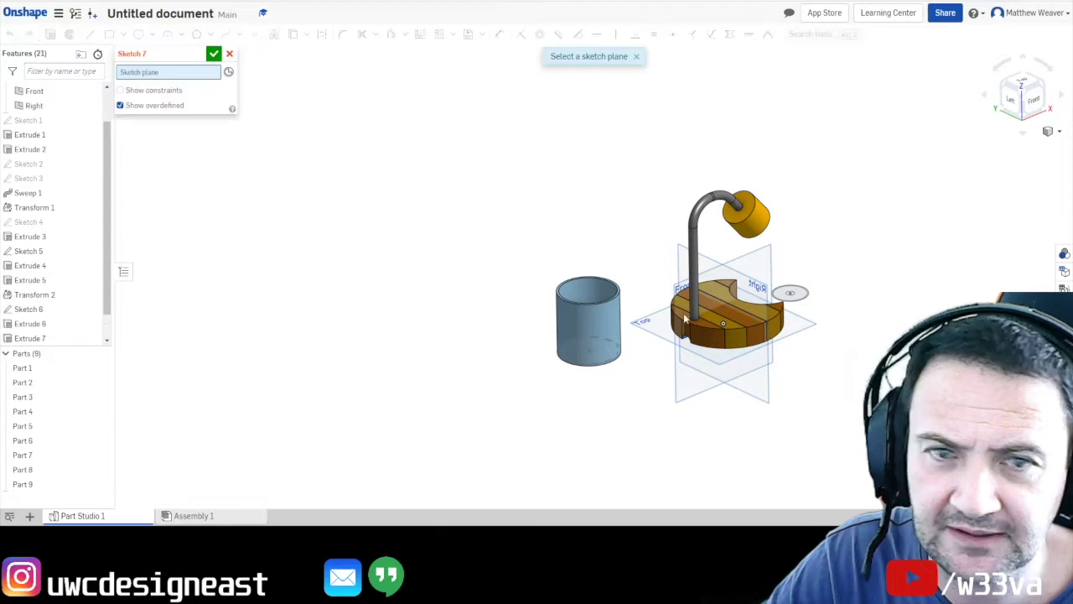
left_click(758, 251)
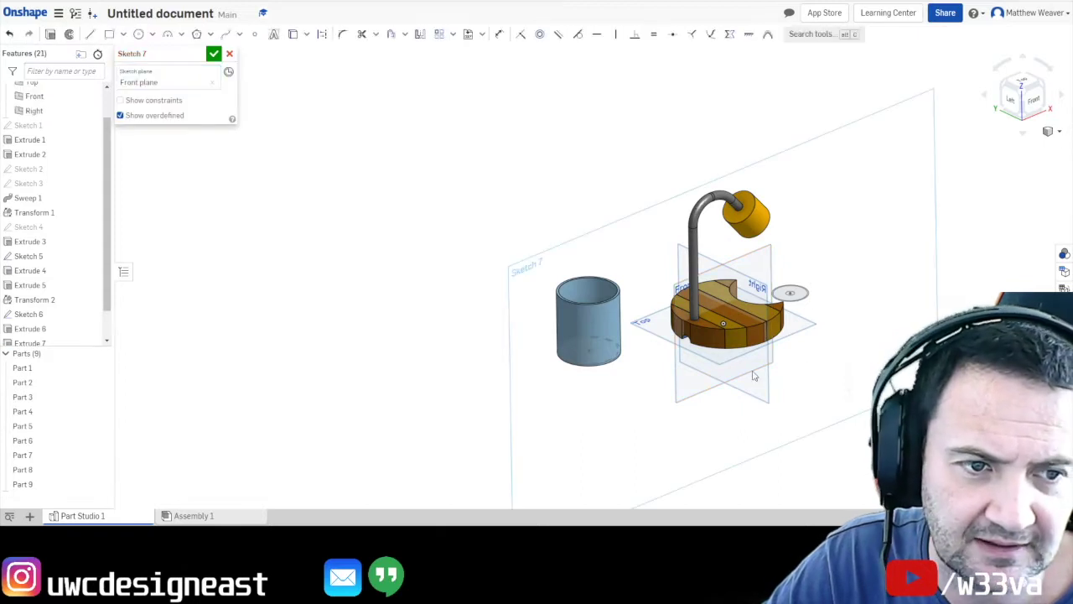
left_click(1040, 97)
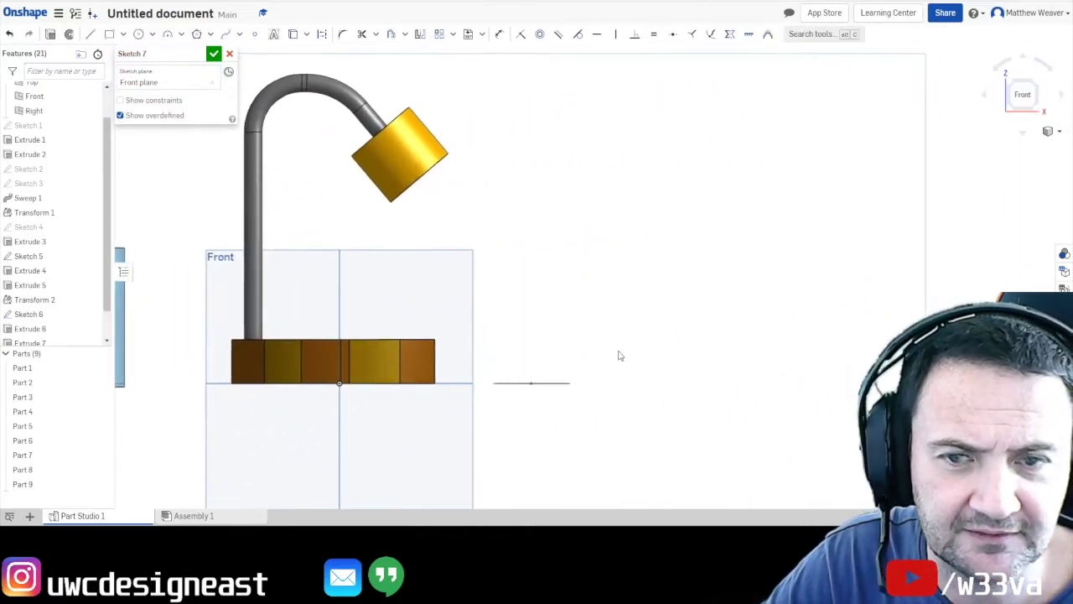
left_click(90, 34)
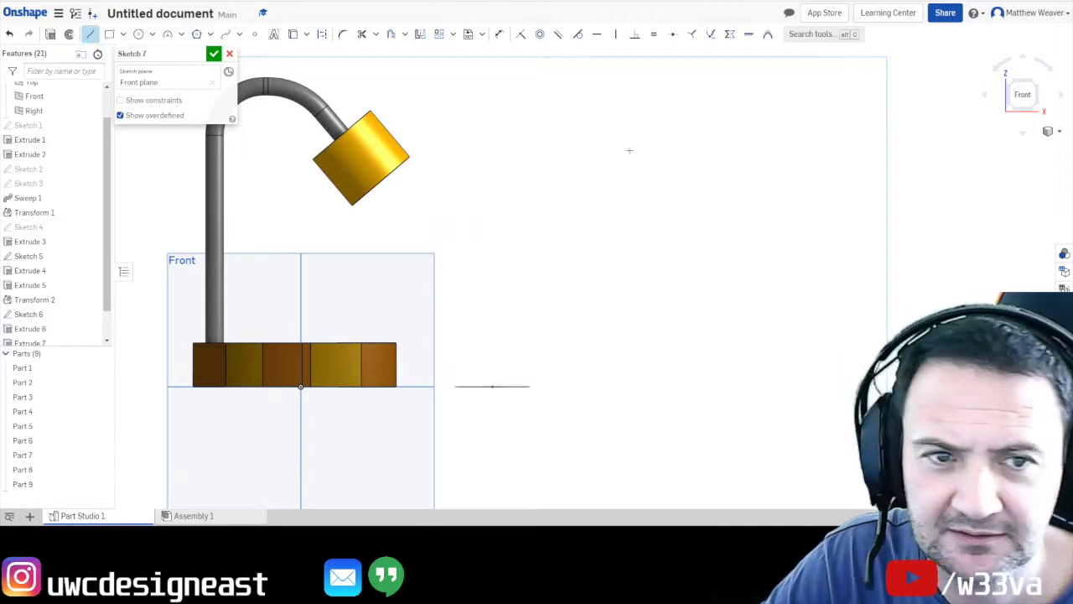
left_click(685, 140)
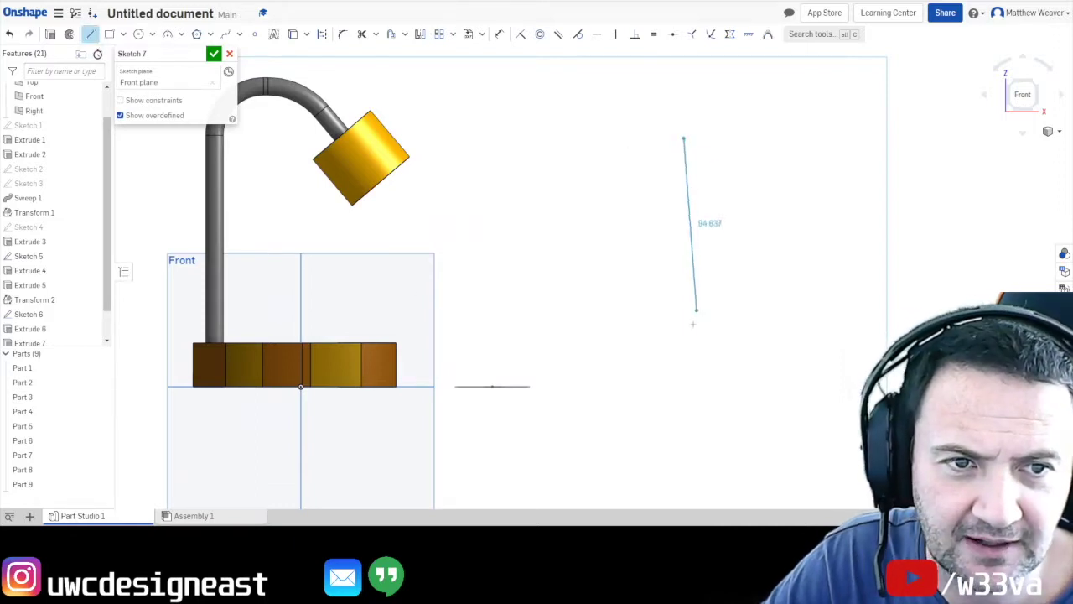
left_click(683, 378)
key("Escape")
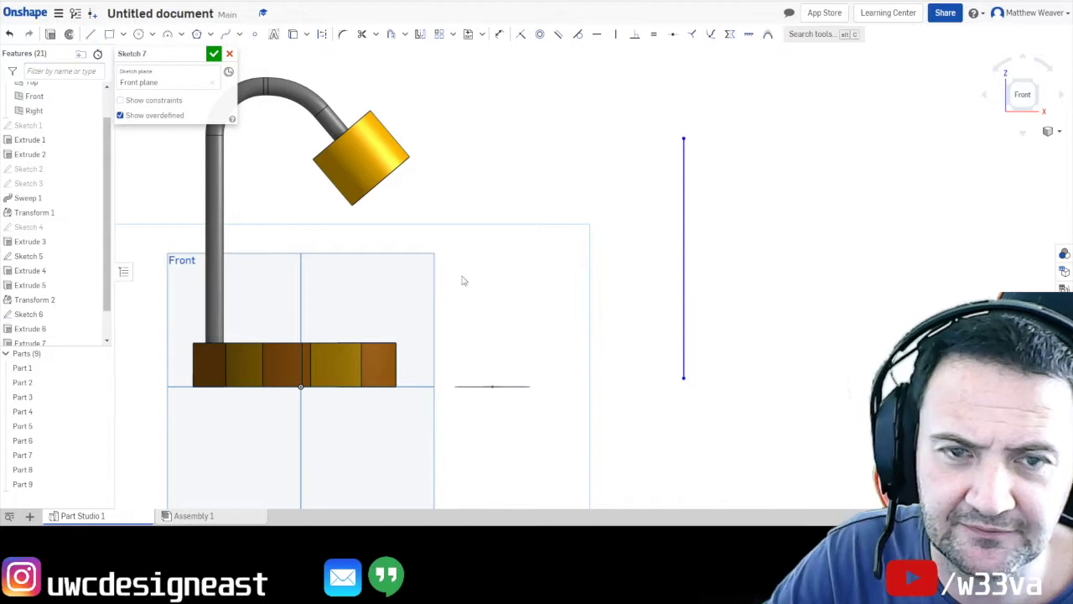
Convert the tall vertical line to construction geometry so it serves as the profile's centreline.
left_click(322, 35)
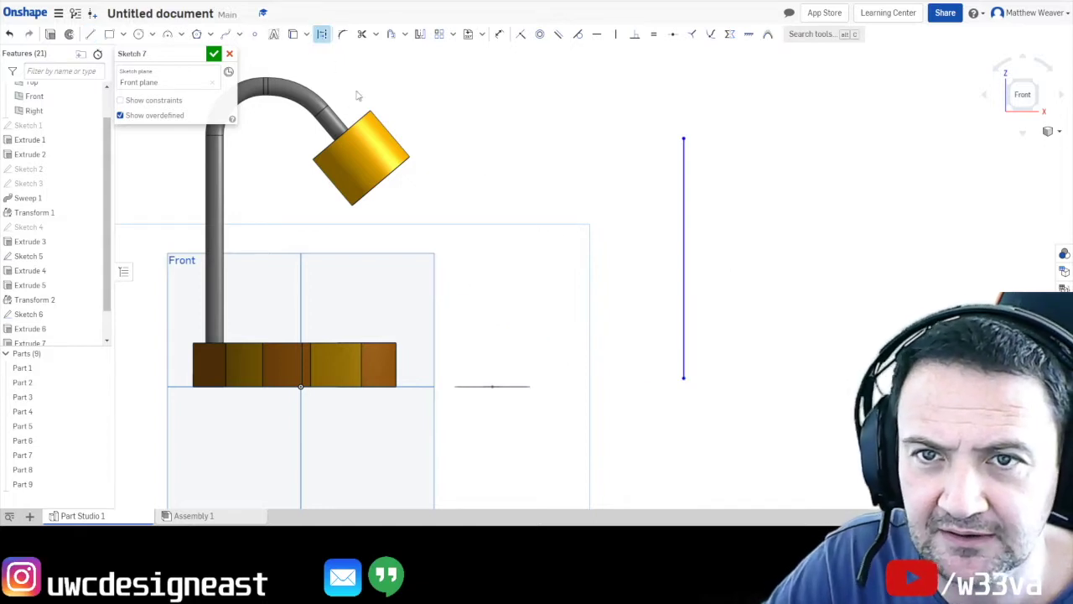
left_click(684, 260)
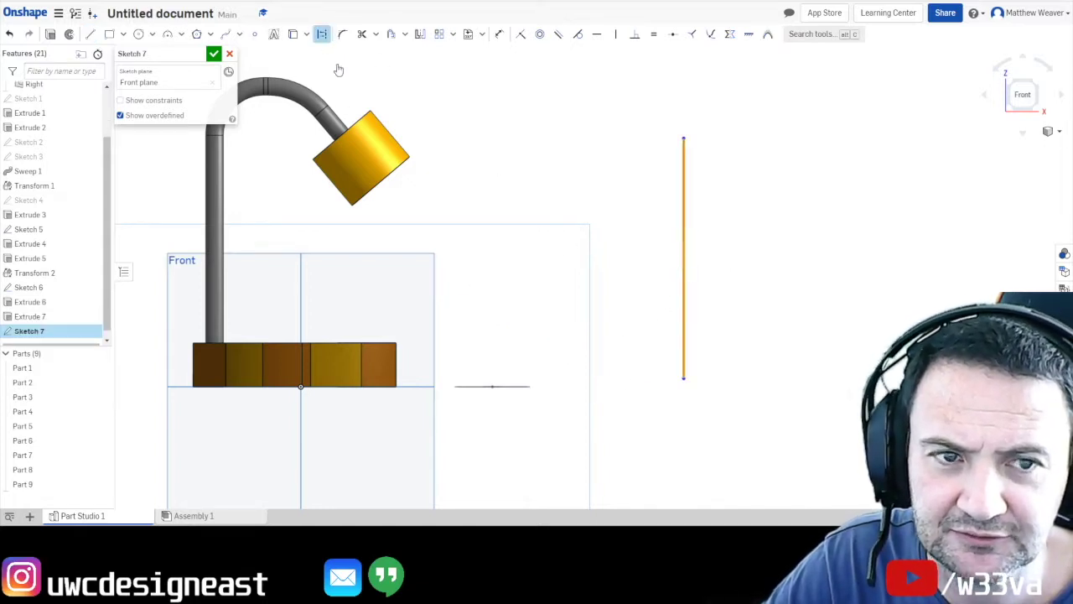
key("q")
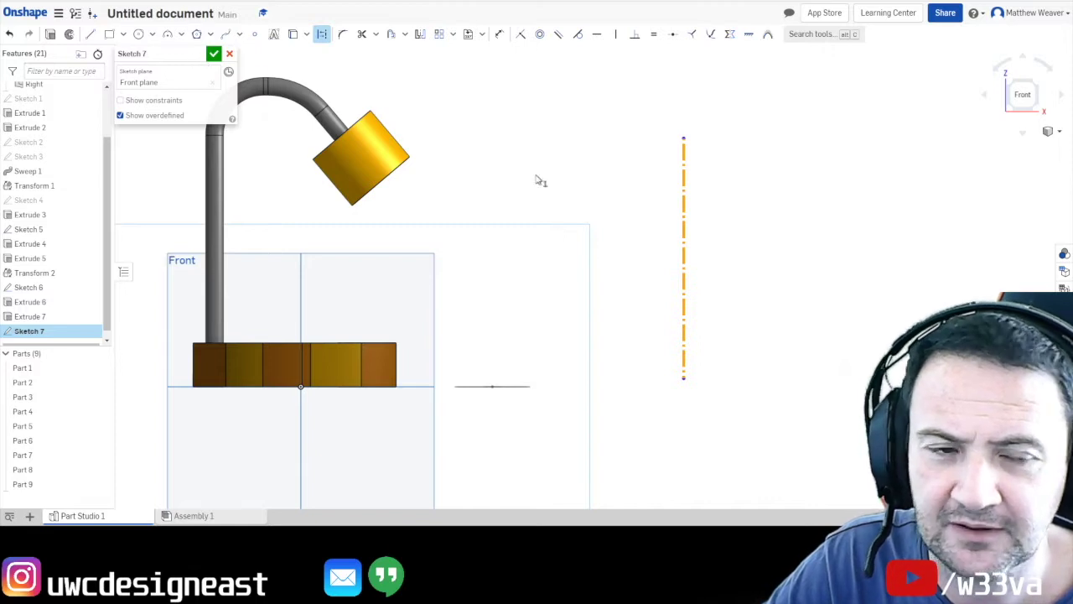
Draw a horizontal construction line about 6.2 mm long outward from the centreline, just above its lower end.
left_click(93, 37)
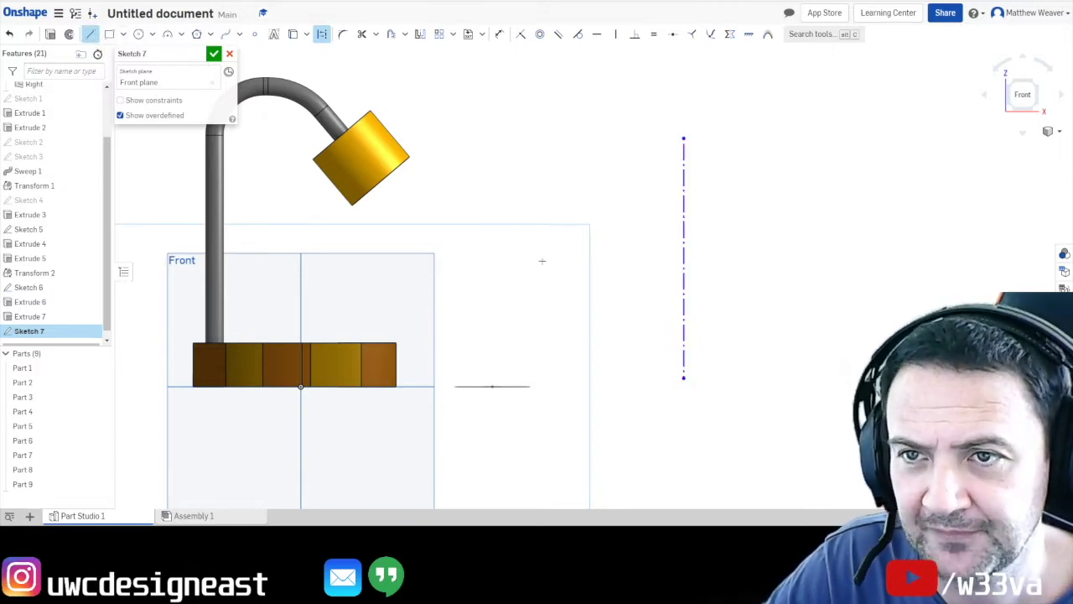
scroll(759, 336, "down", 3)
scroll(738, 369, "up", 10)
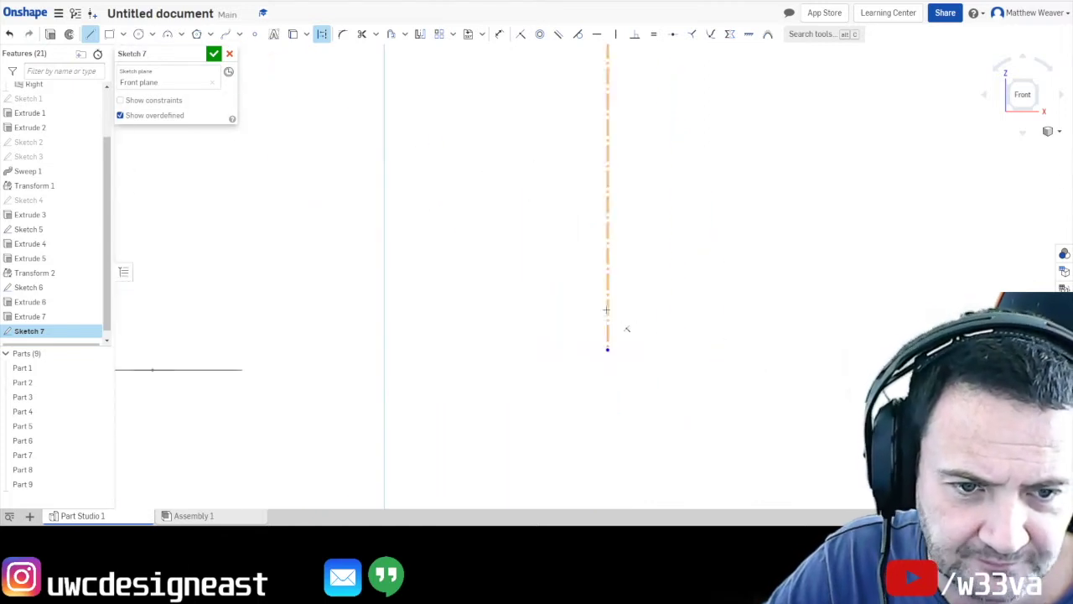
left_click(608, 304)
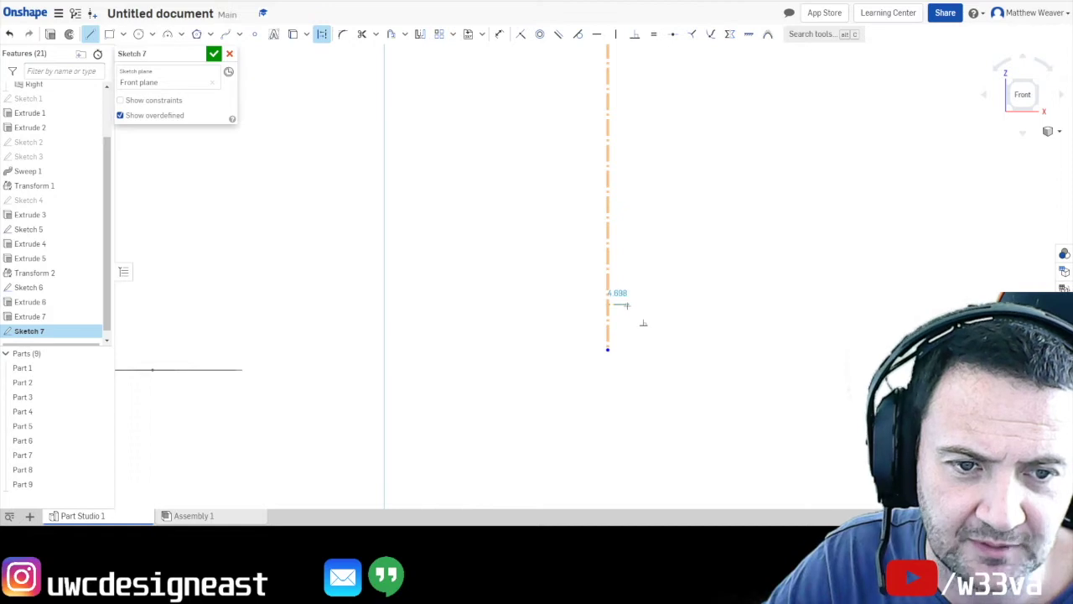
left_click(647, 322)
key("Escape")
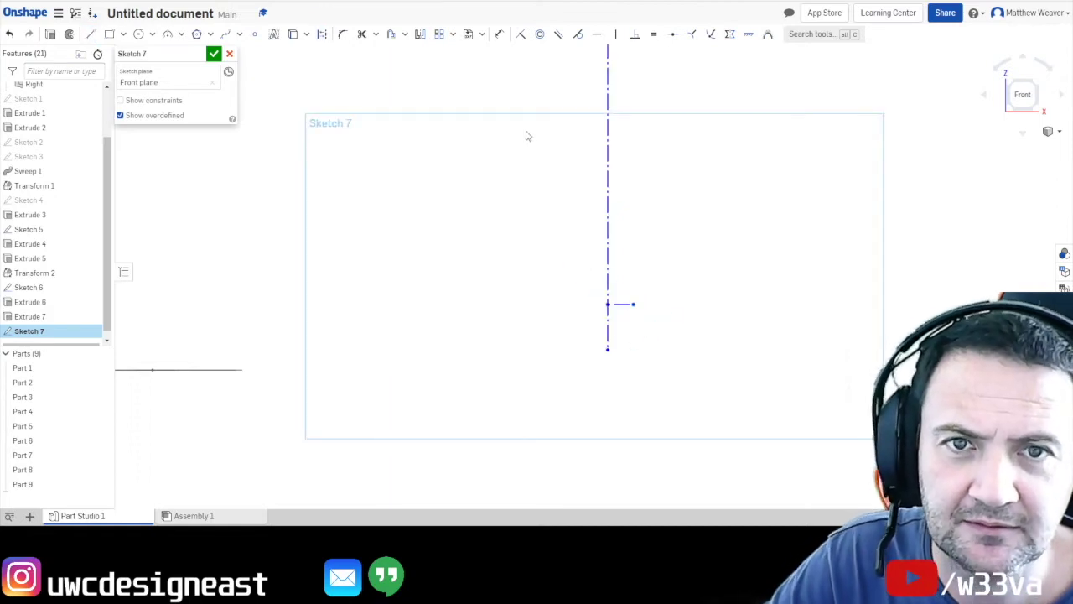
Dimension the short horizontal construction line to 5 mm.
left_click(499, 33)
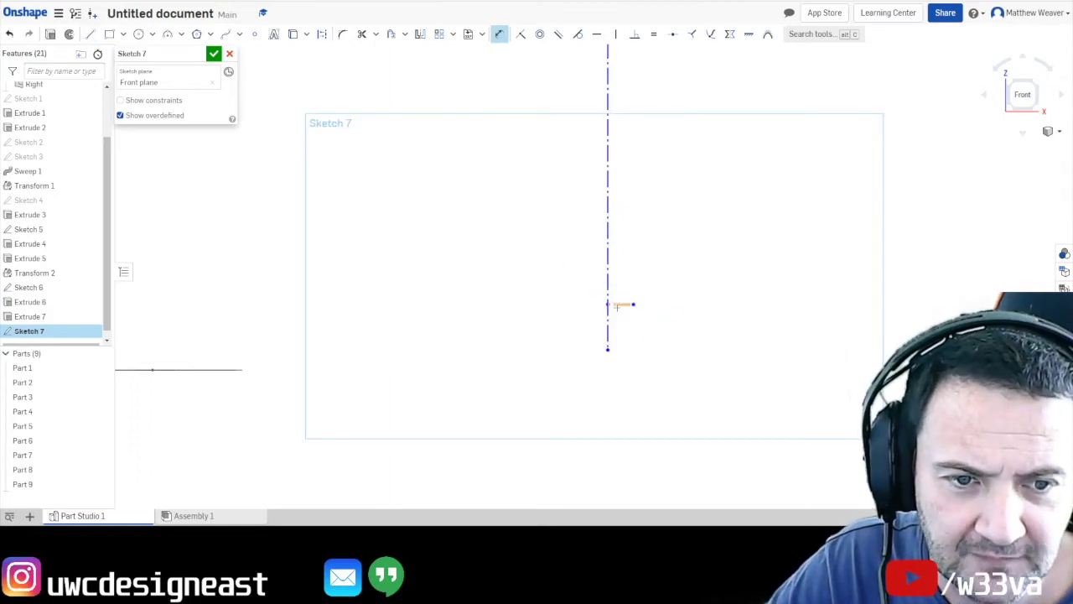
left_click(633, 304)
left_click(633, 357)
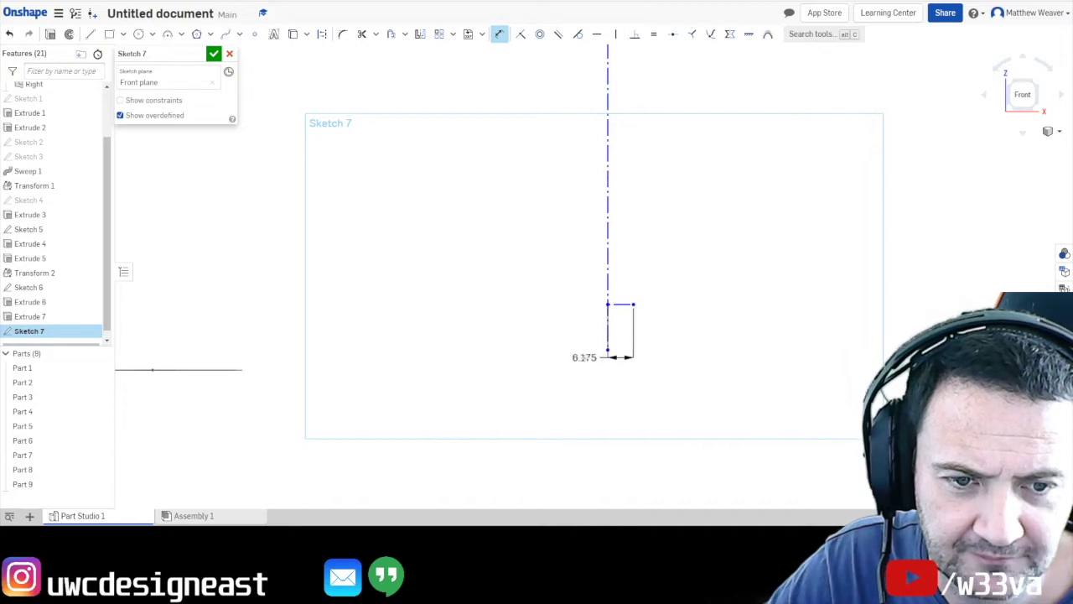
key("Tab")
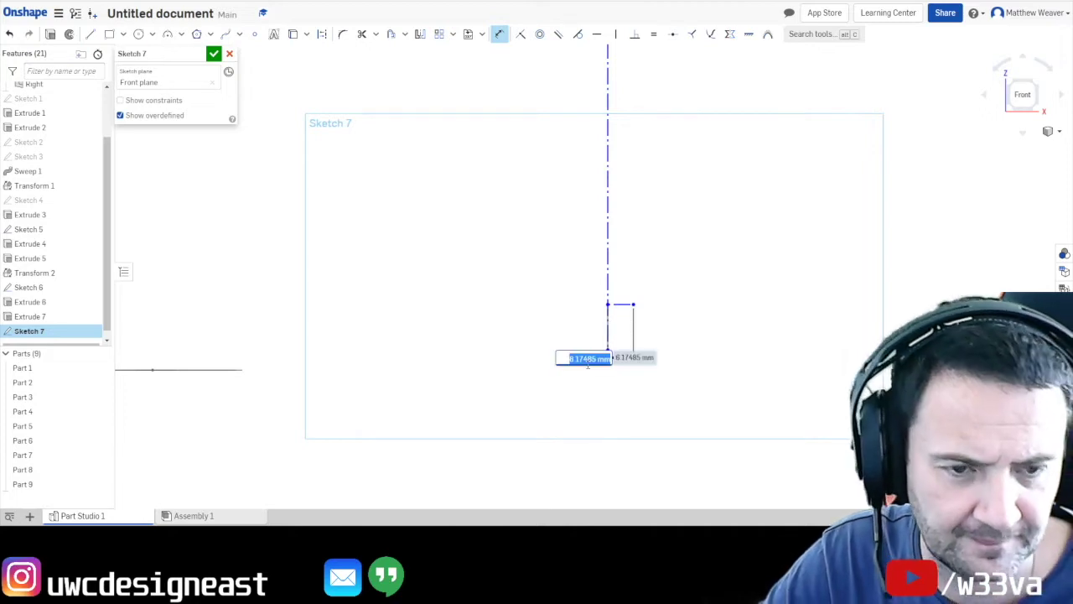
type("5")
key("Return")
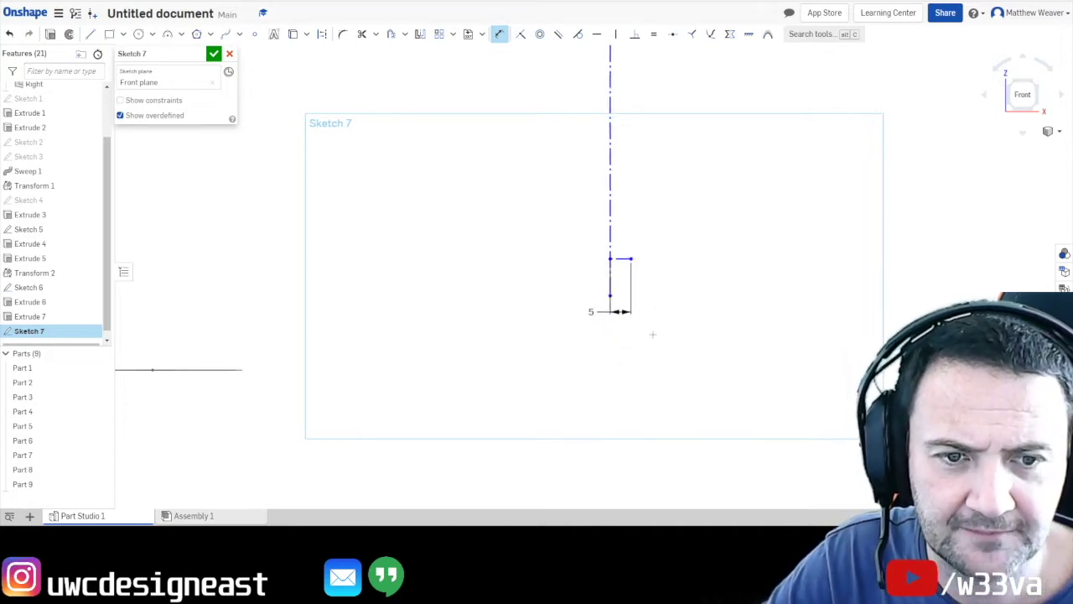
key("Escape")
key("f")
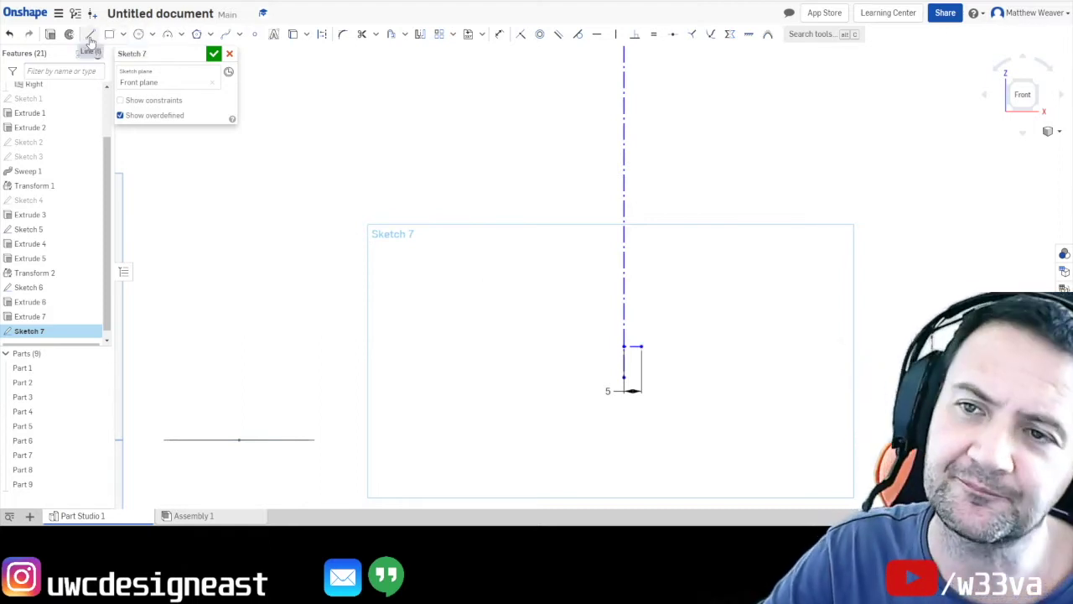
Draw an S-shaped spline upward from the outer end of the 5 mm line, bulging low, narrowing midway and flaring outward near the centreline's upper end.
left_click(226, 33)
scroll(652, 336, "down", 3)
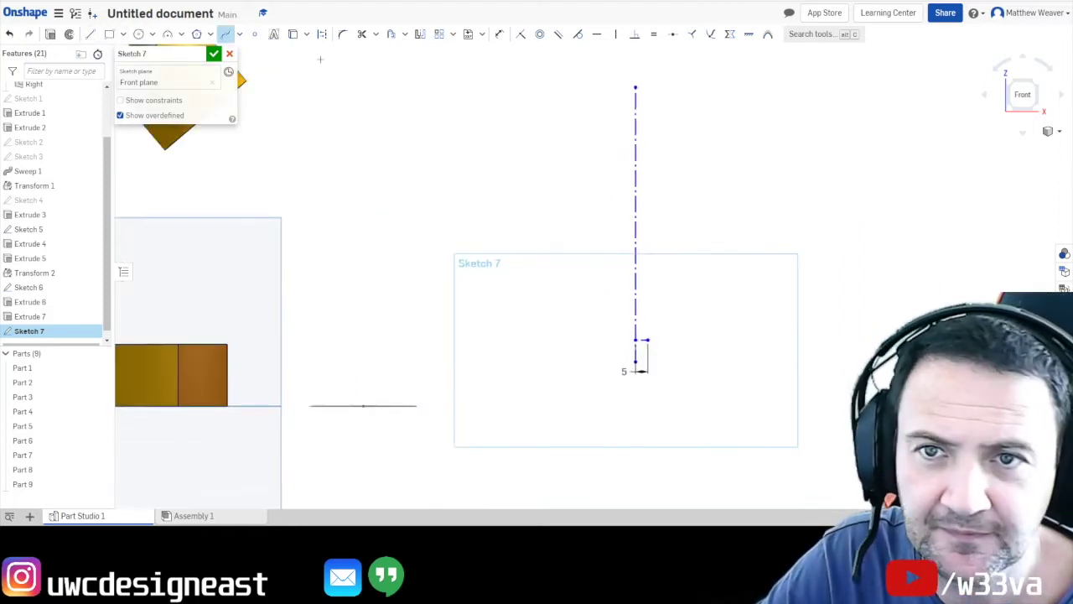
left_click(642, 339)
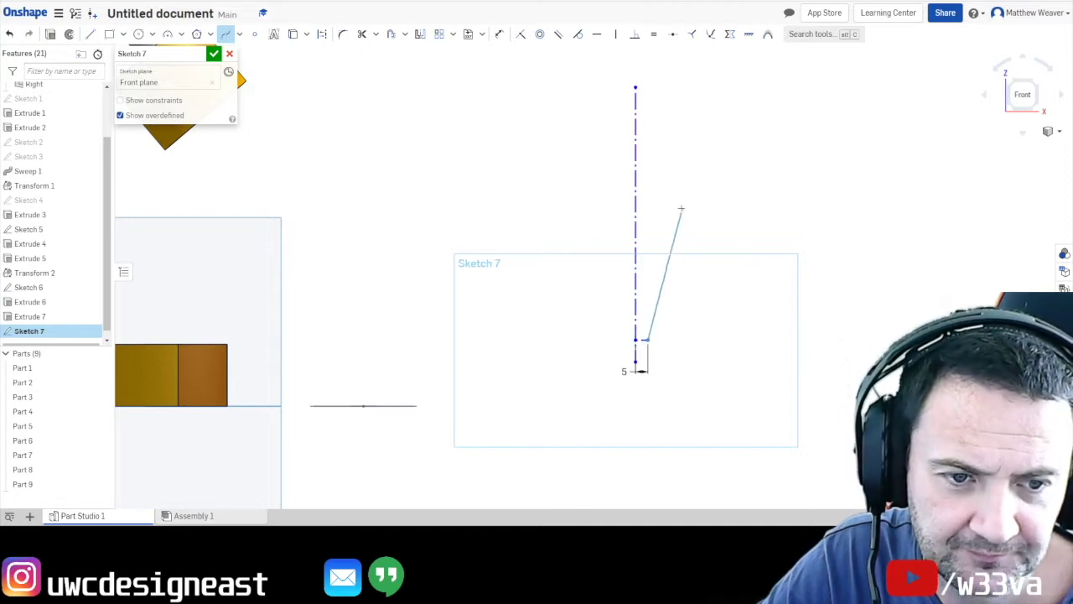
left_click(691, 270)
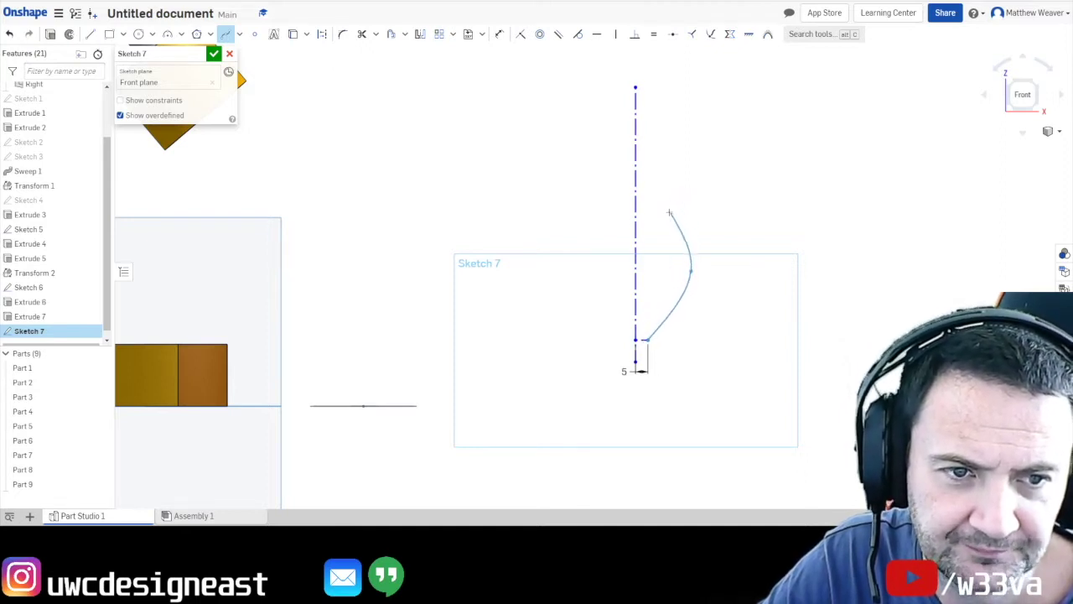
left_click(669, 212)
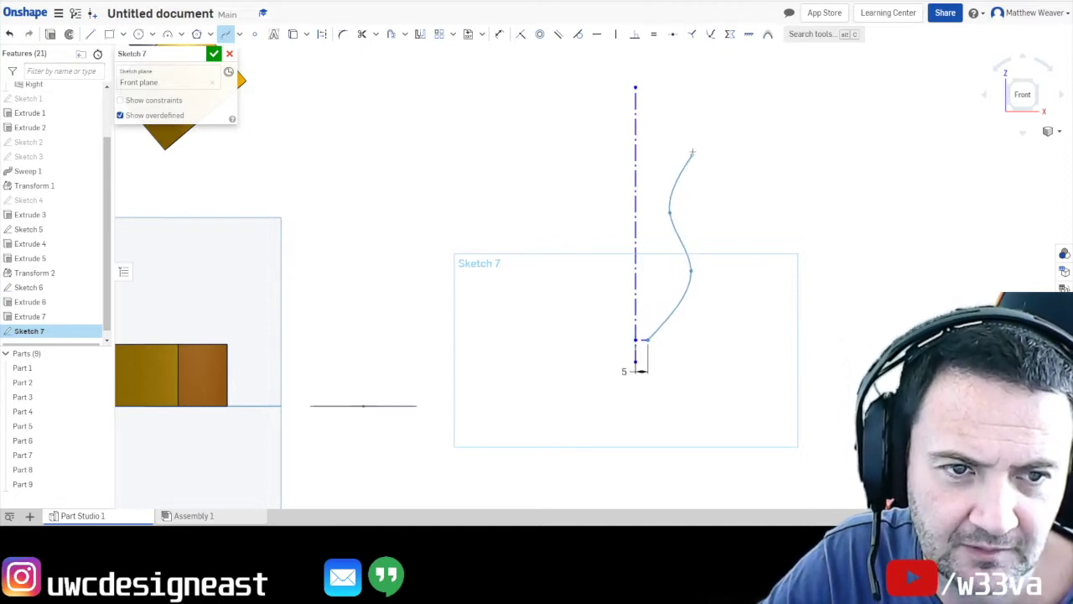
double_click(708, 110)
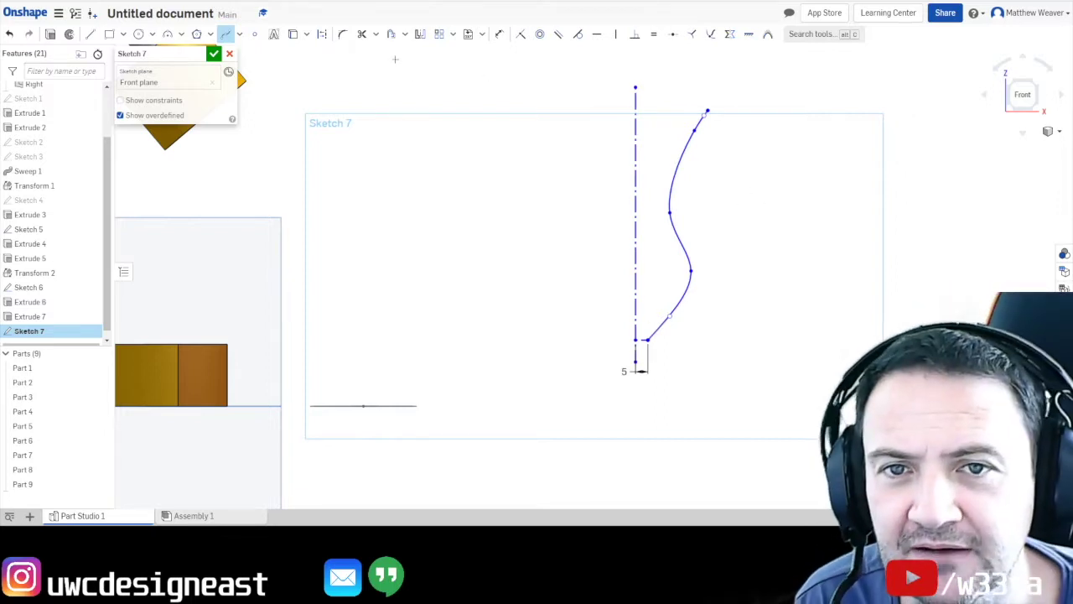
Offset the spline 1 mm outward, away from the centreline, to give the profile its wall thickness.
left_click(390, 33)
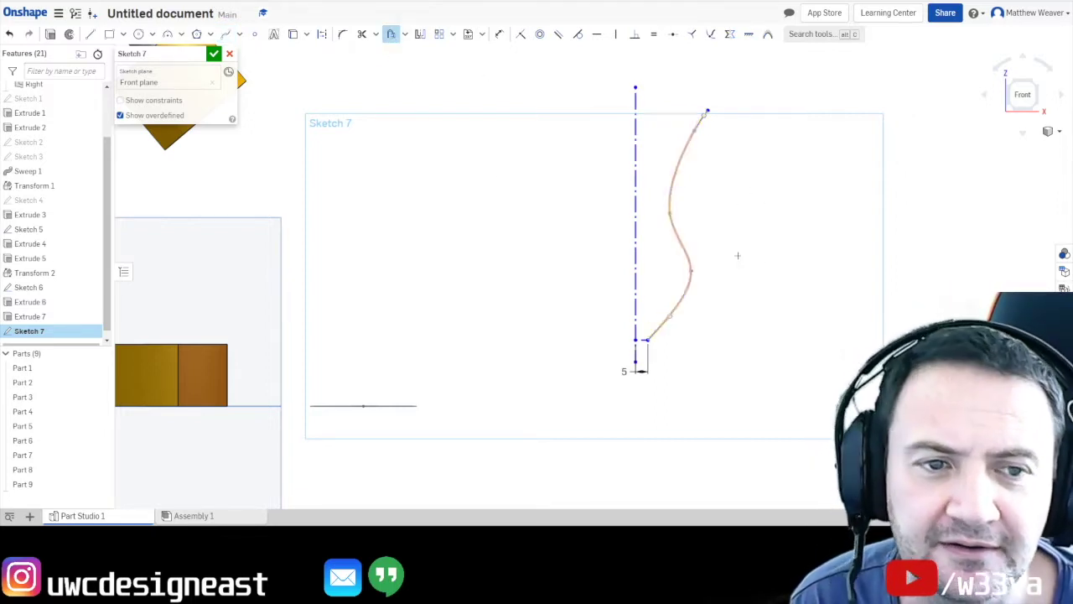
left_click(681, 250)
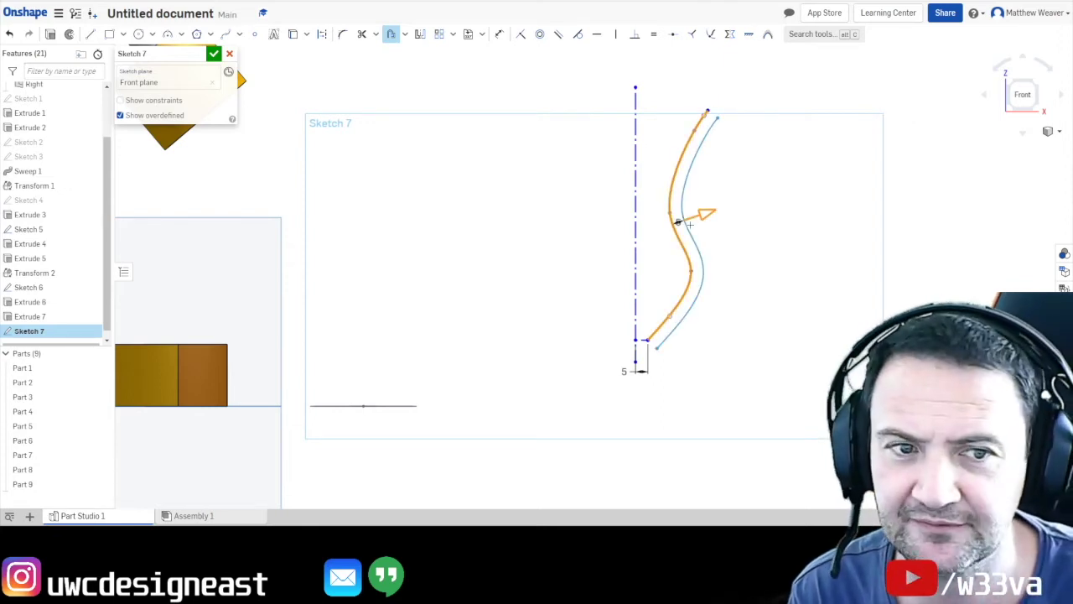
scroll(678, 222, "down", 3)
scroll(704, 216, "up", 6)
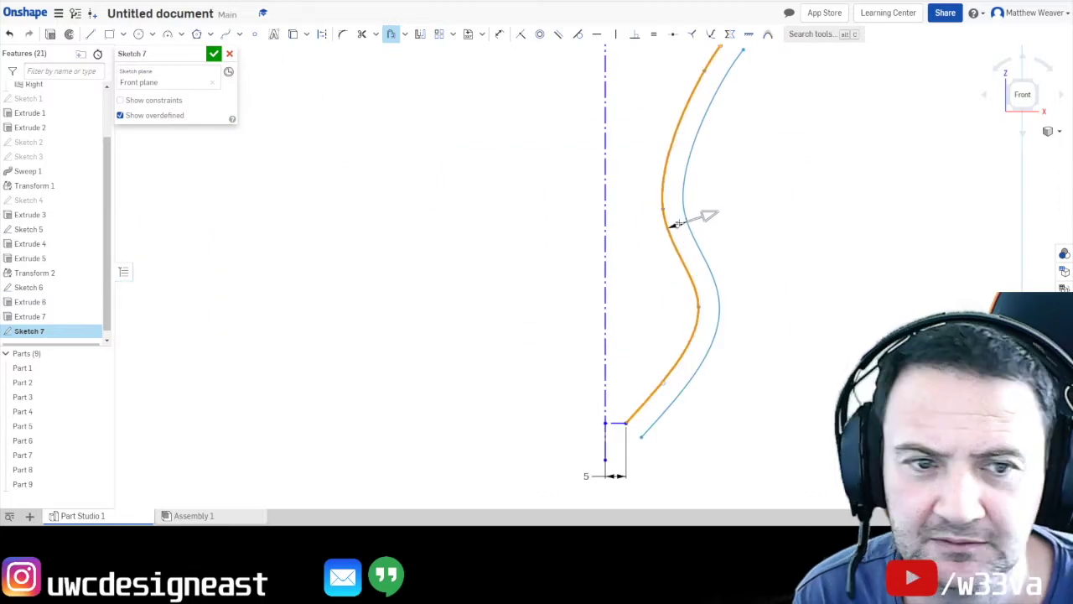
left_click_drag(713, 215, 690, 226)
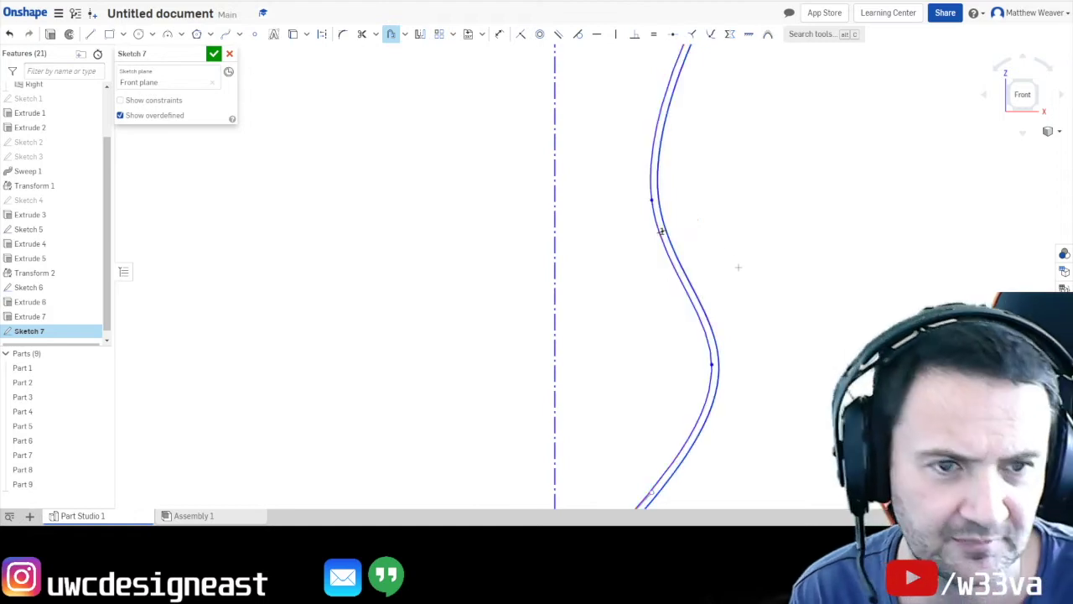
scroll(729, 335, "down", 5)
middle_click_drag(727, 390, 741, 366)
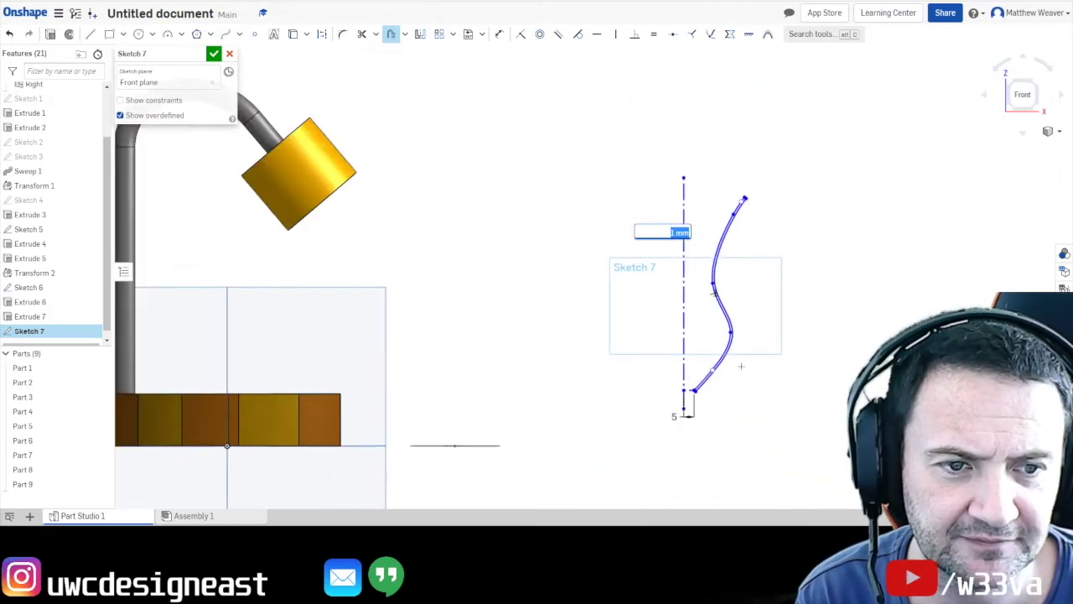
Close the thin profile with short lines joining the upper and lower ends of the spline and its offset.
left_click(89, 34)
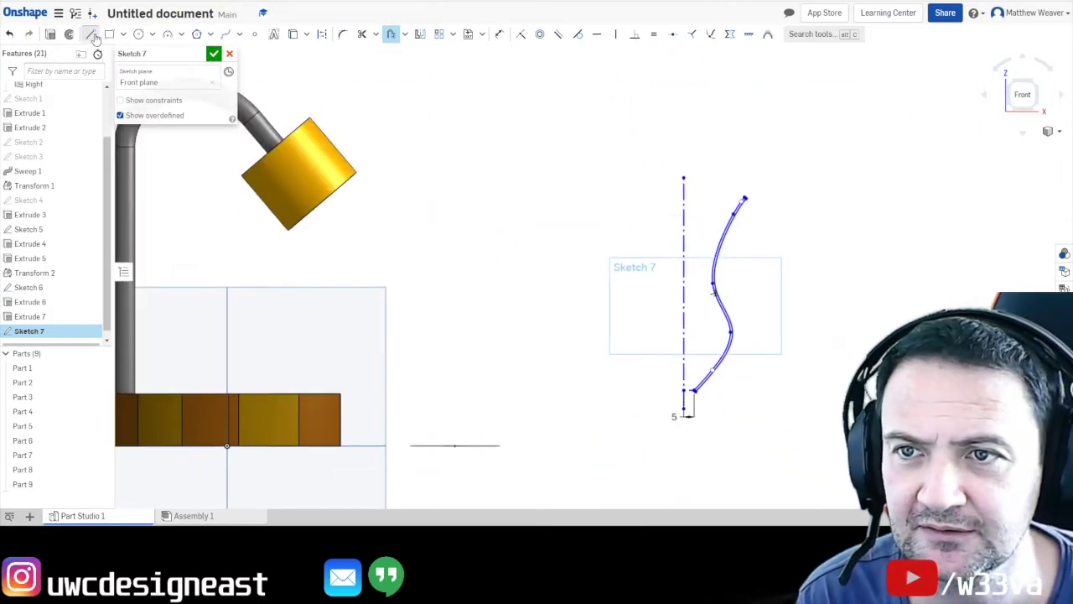
scroll(767, 206, "down", 3)
scroll(766, 210, "up", 8)
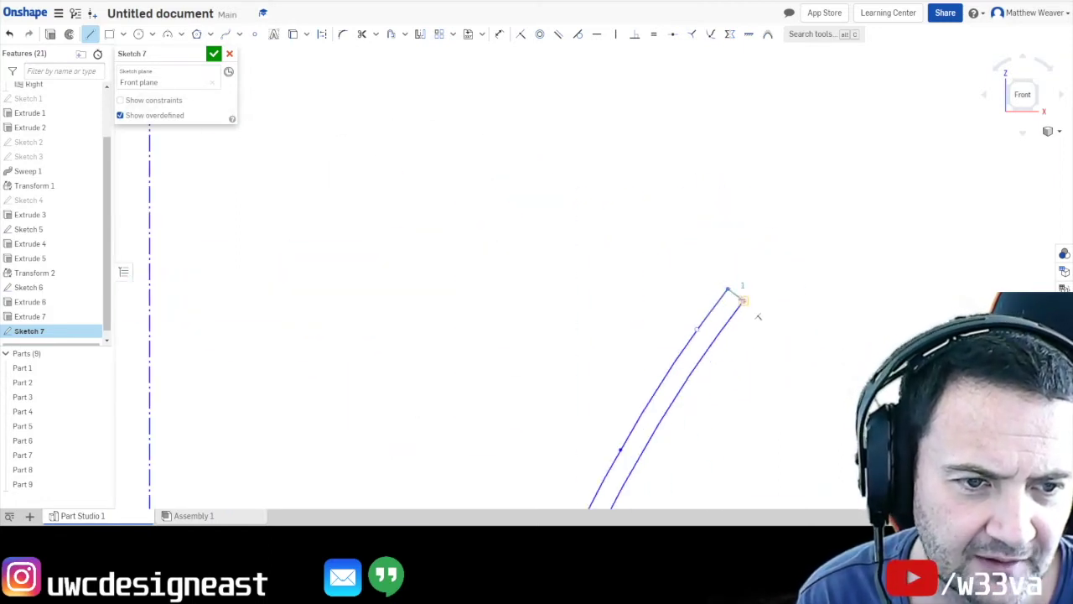
middle_click_drag(702, 462, 801, 7)
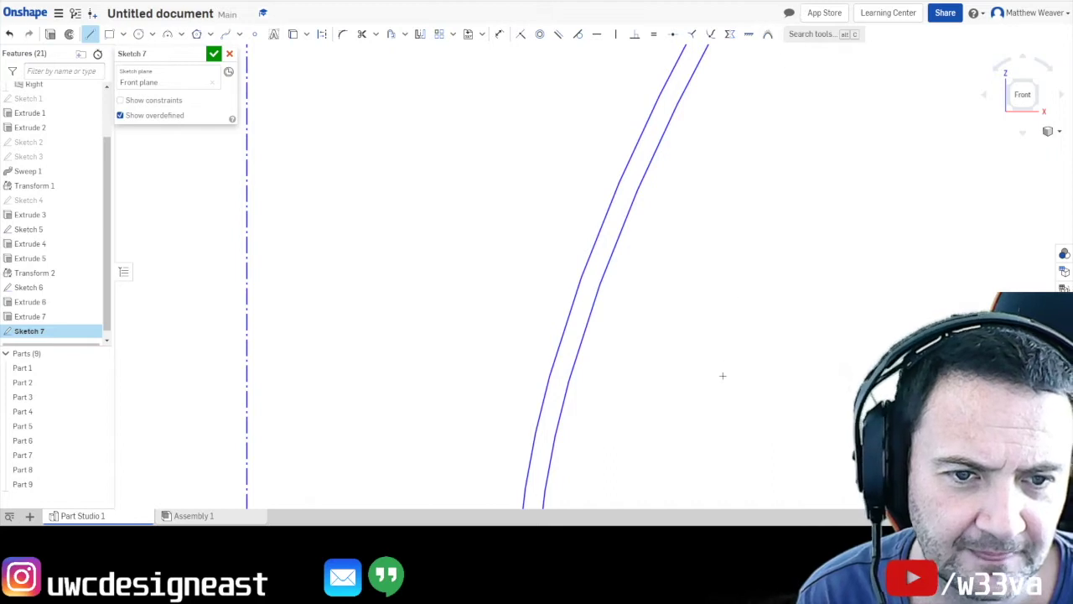
scroll(704, 444, "down", 5)
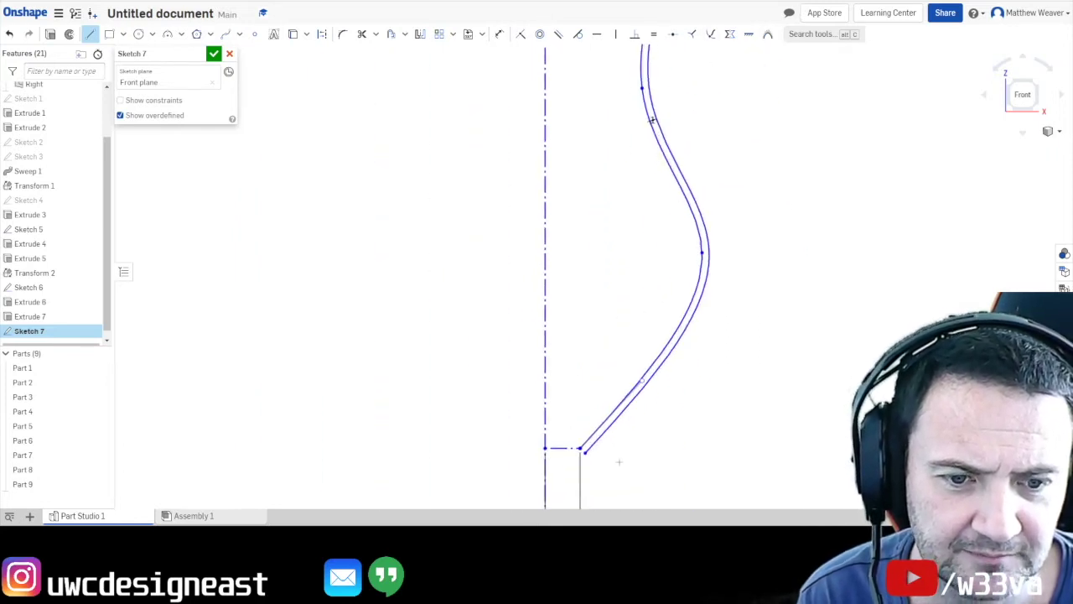
scroll(593, 488, "up", 5)
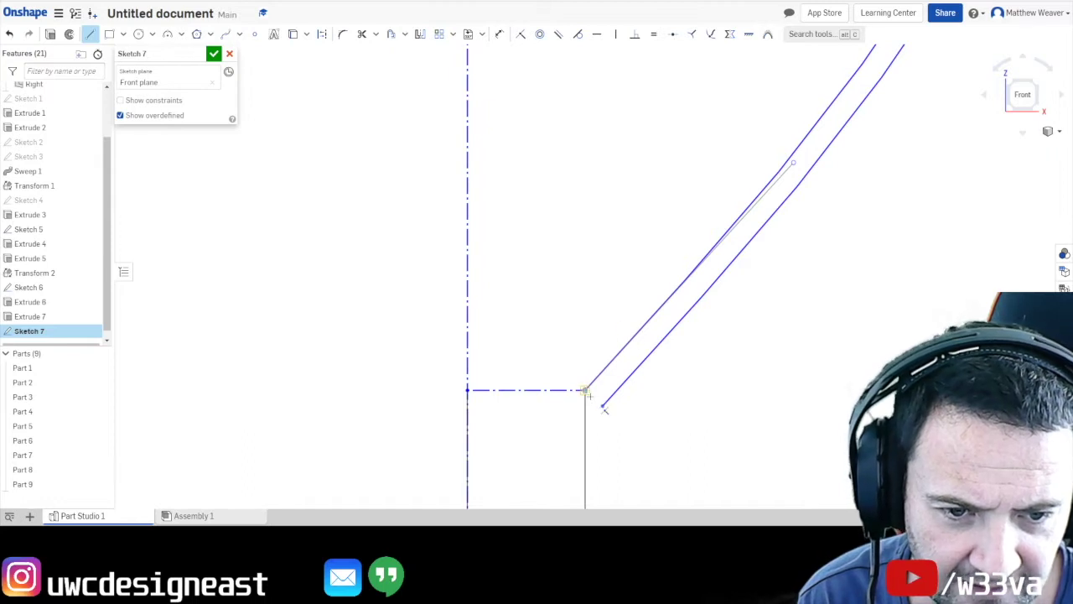
left_click(587, 390)
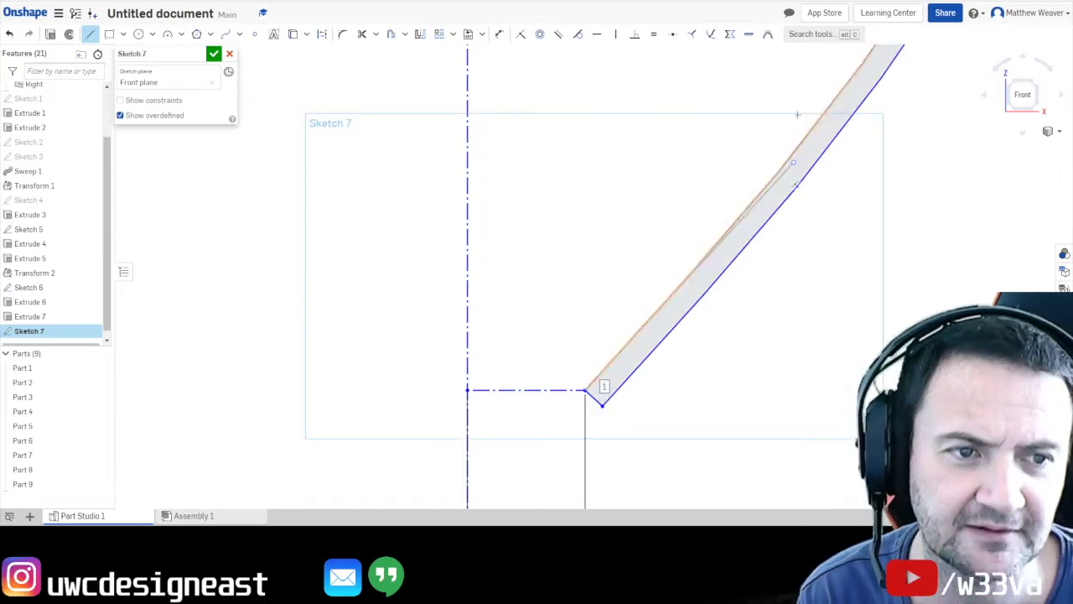
scroll(786, 319, "down", 6)
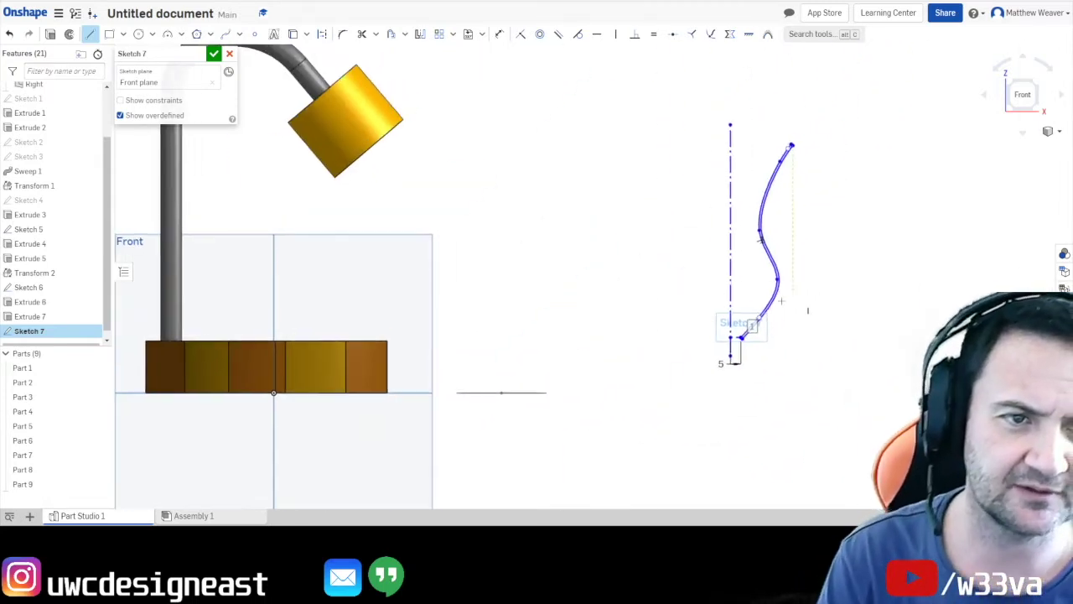
Draw a short vertical lip below the thin profile's lower end, about 1.7 mm long on its inner side, closing at the outer corner.
middle_click_drag(808, 310, 720, 363)
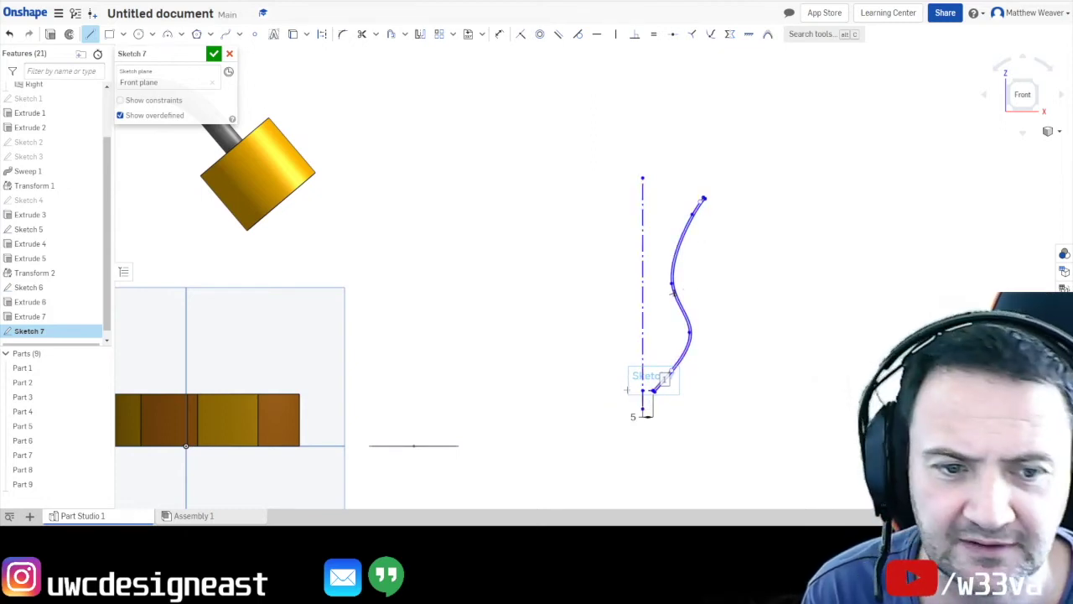
scroll(627, 389, "up", 5)
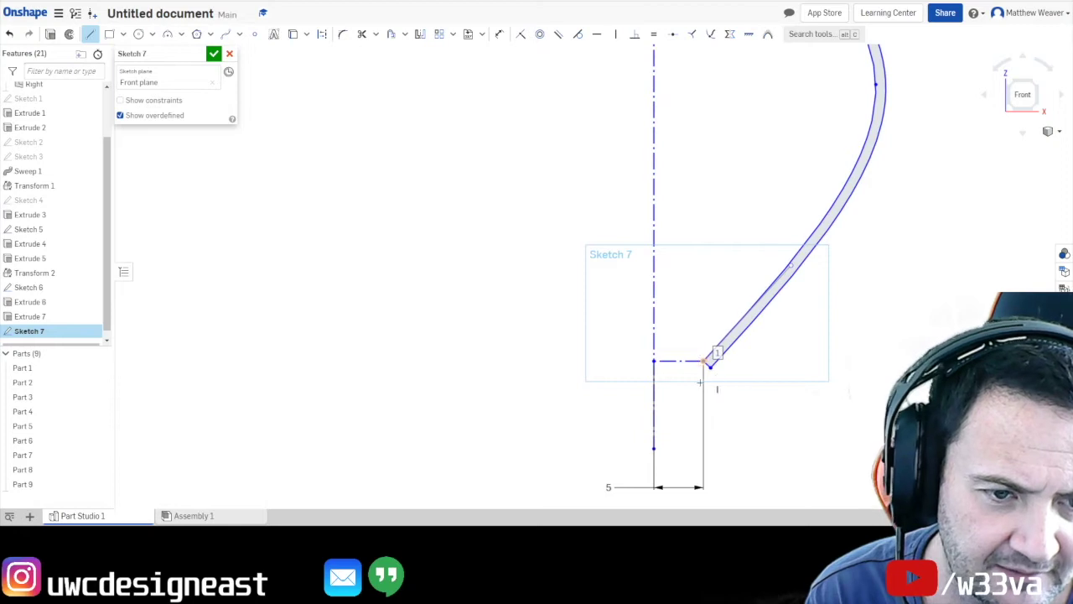
scroll(709, 375, "up", 5)
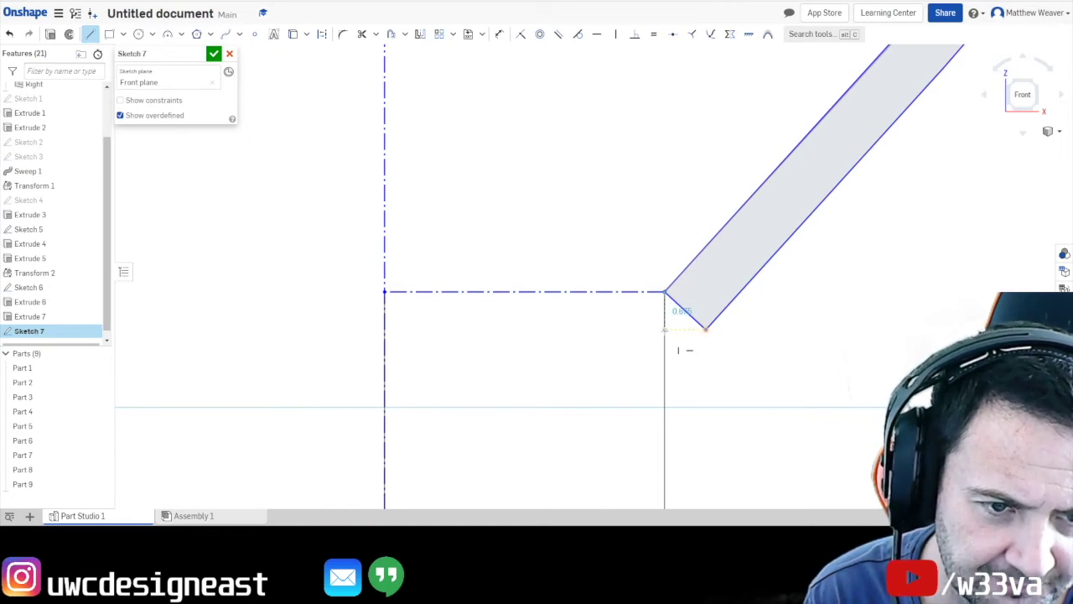
left_click(663, 385)
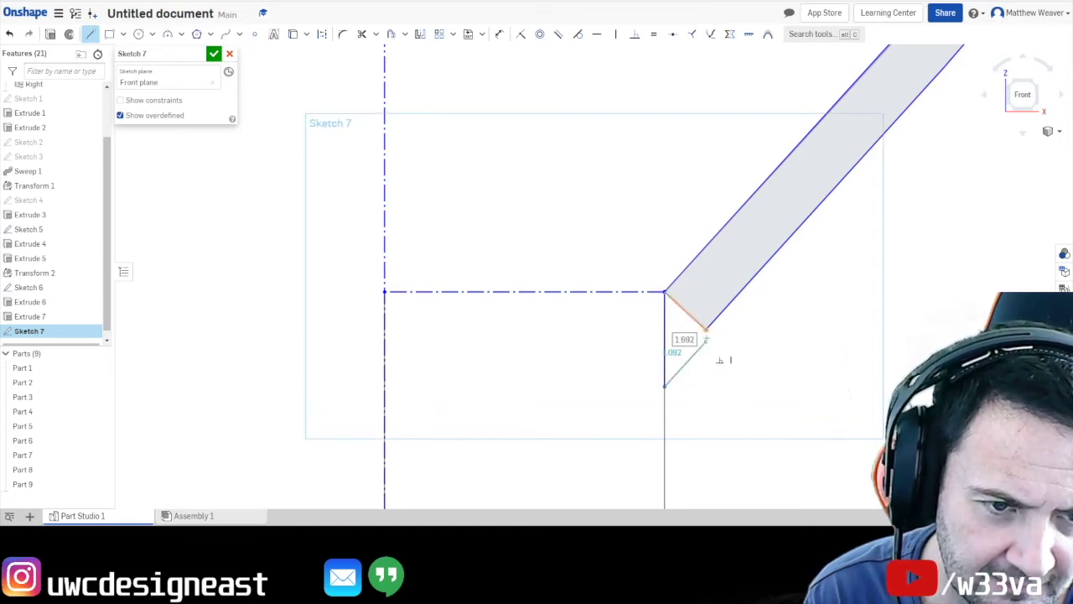
left_click(706, 386)
left_click(707, 329)
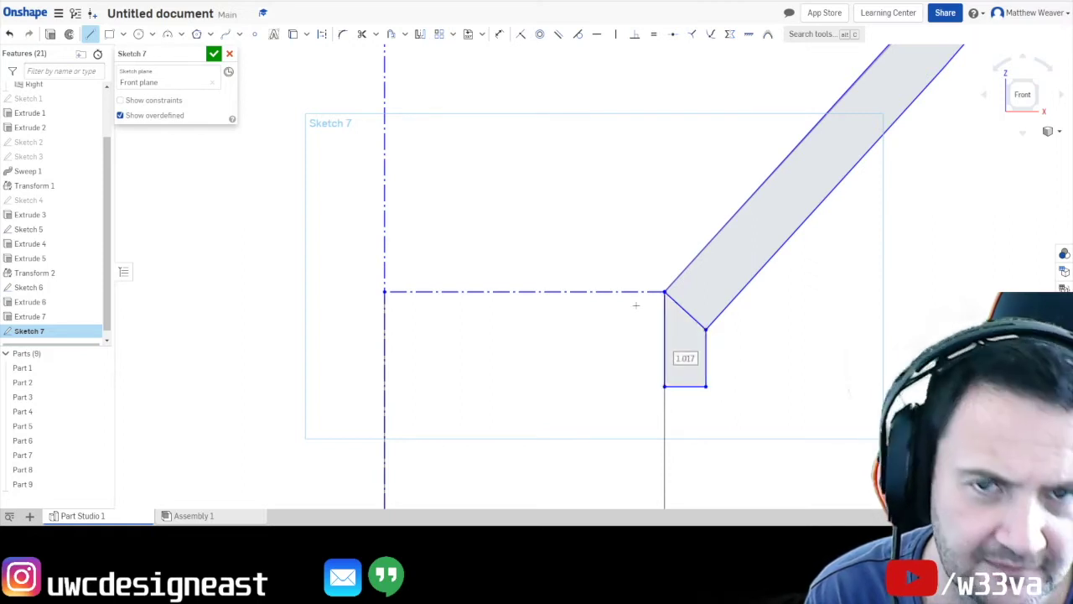
Trim away the diagonal line dividing the lip from the curved wall and finish the sketch.
left_click(362, 34)
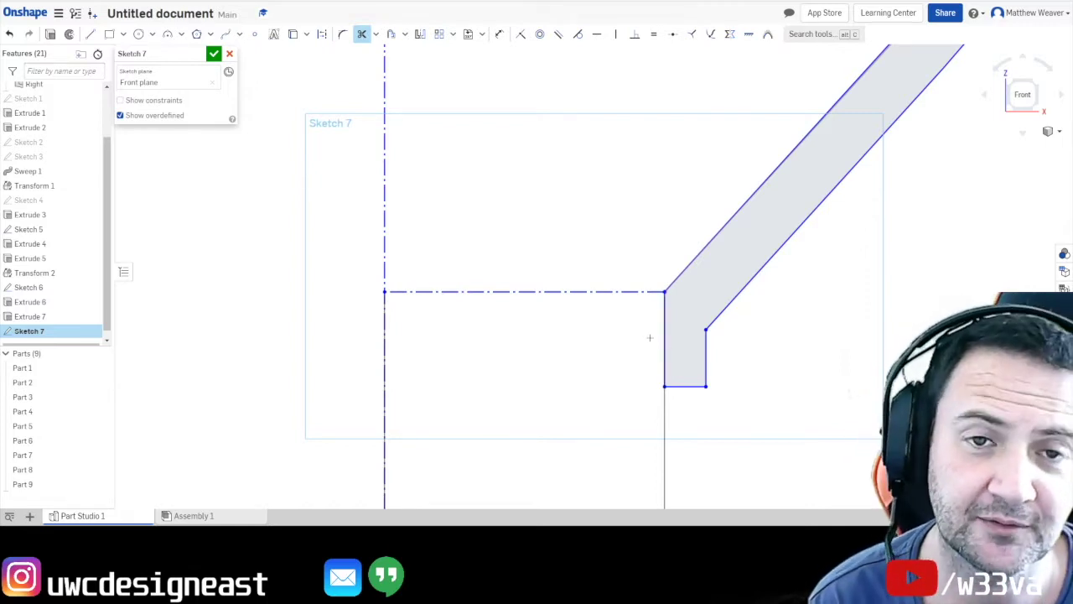
scroll(644, 336, "down", 5)
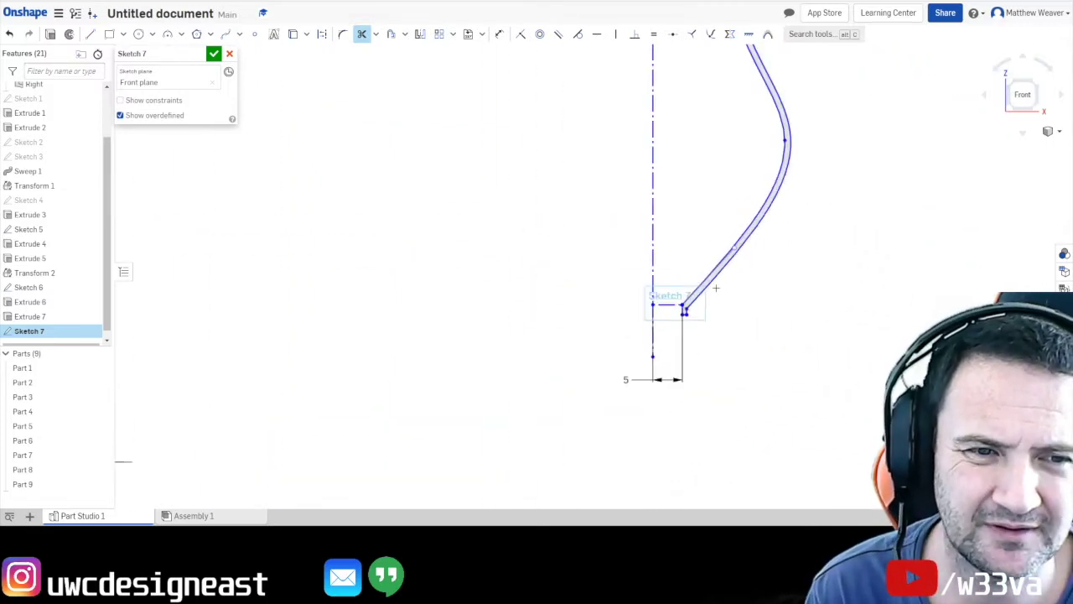
scroll(715, 287, "down", 5)
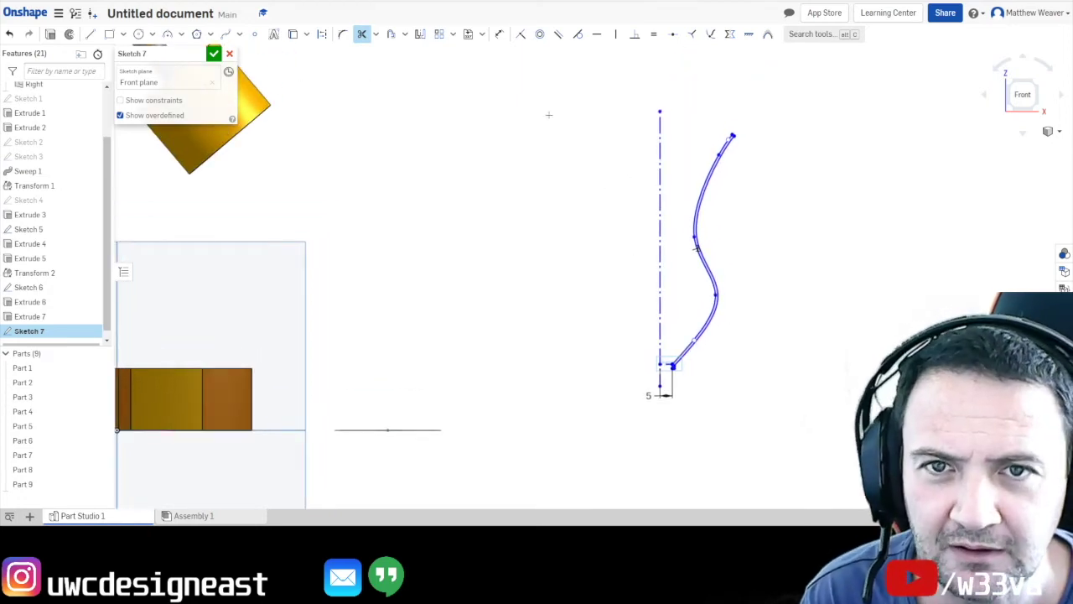
left_click(213, 54)
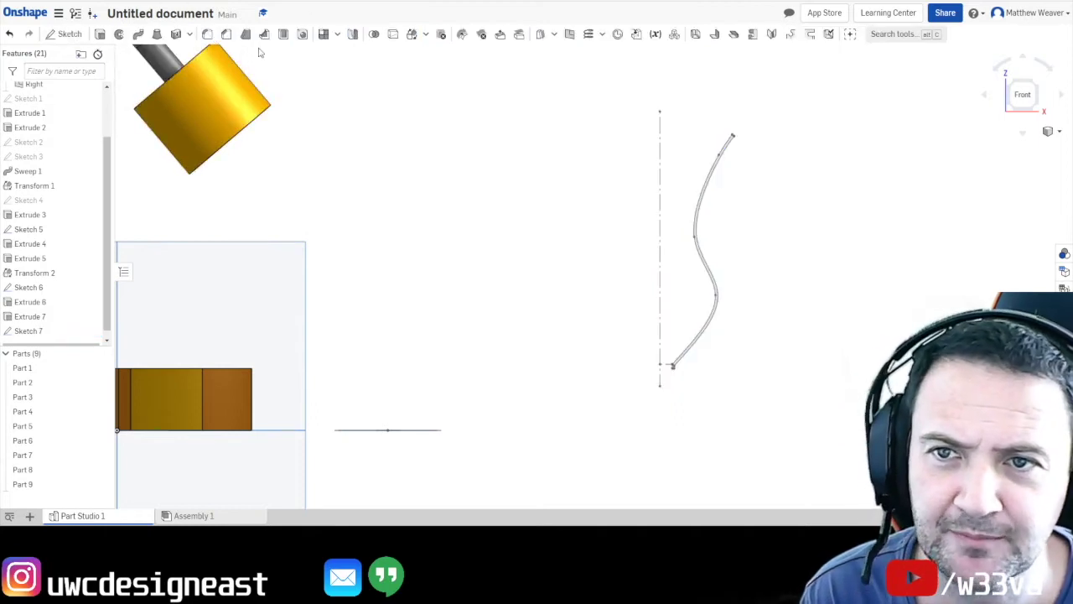
Revolve the thin curved profile a full turn around the vertical centreline as a new solid.
left_click(119, 35)
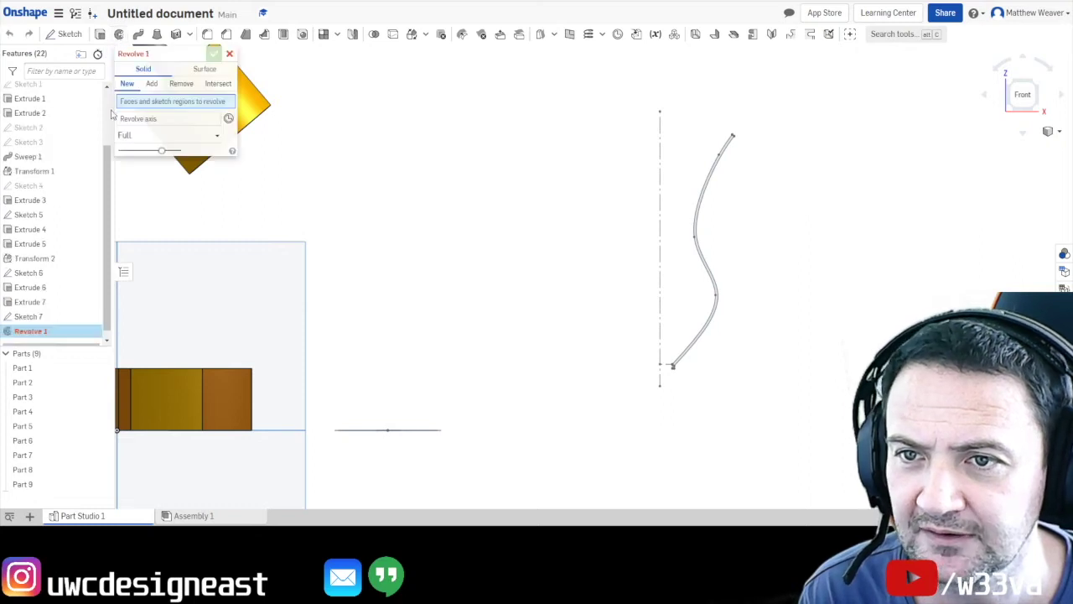
left_click(702, 203)
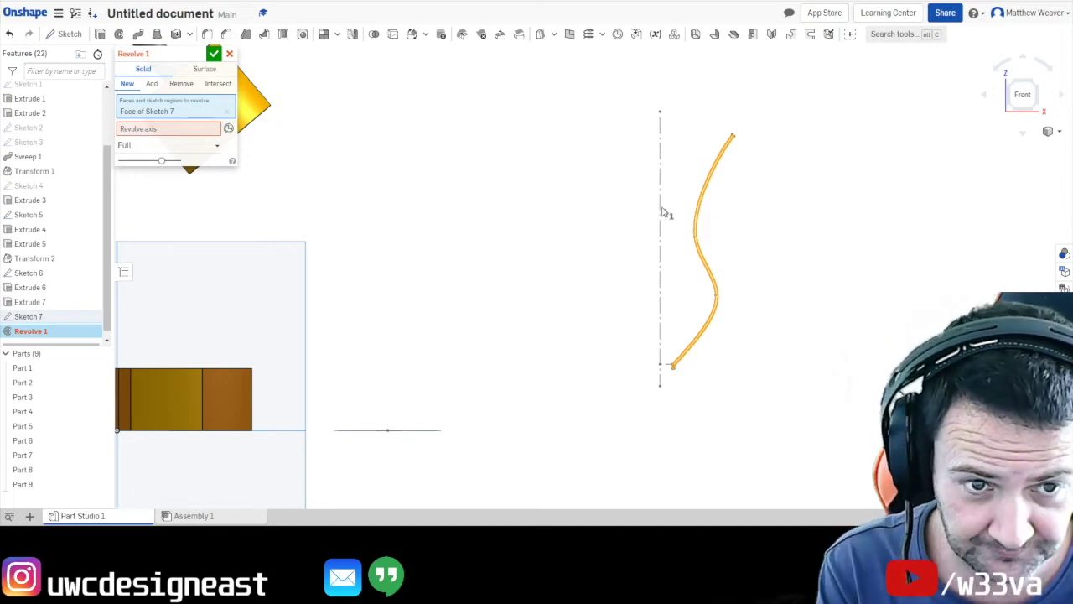
left_click(156, 130)
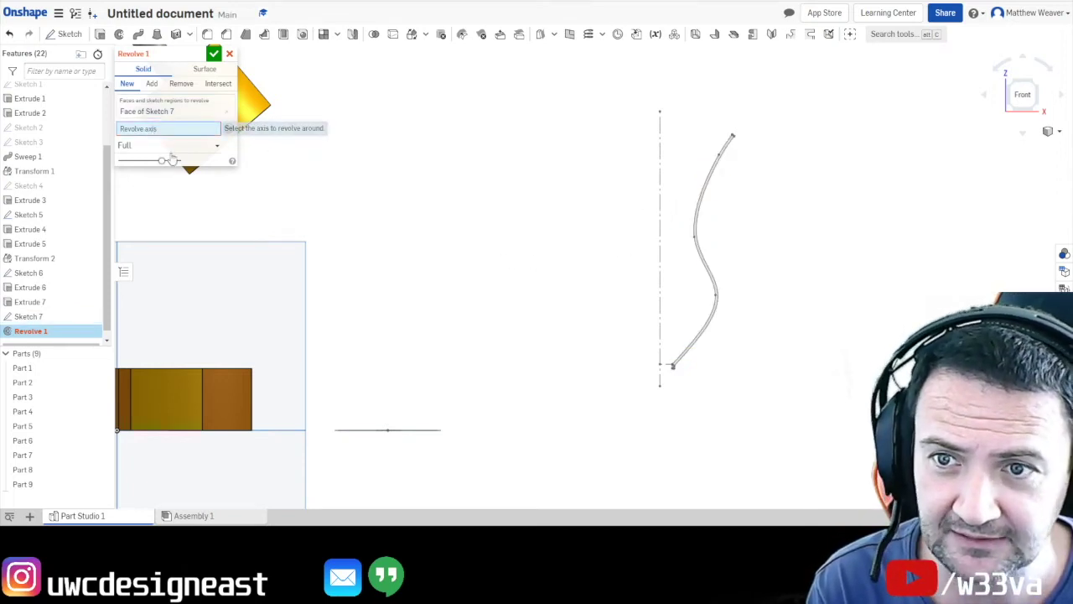
left_click(661, 173)
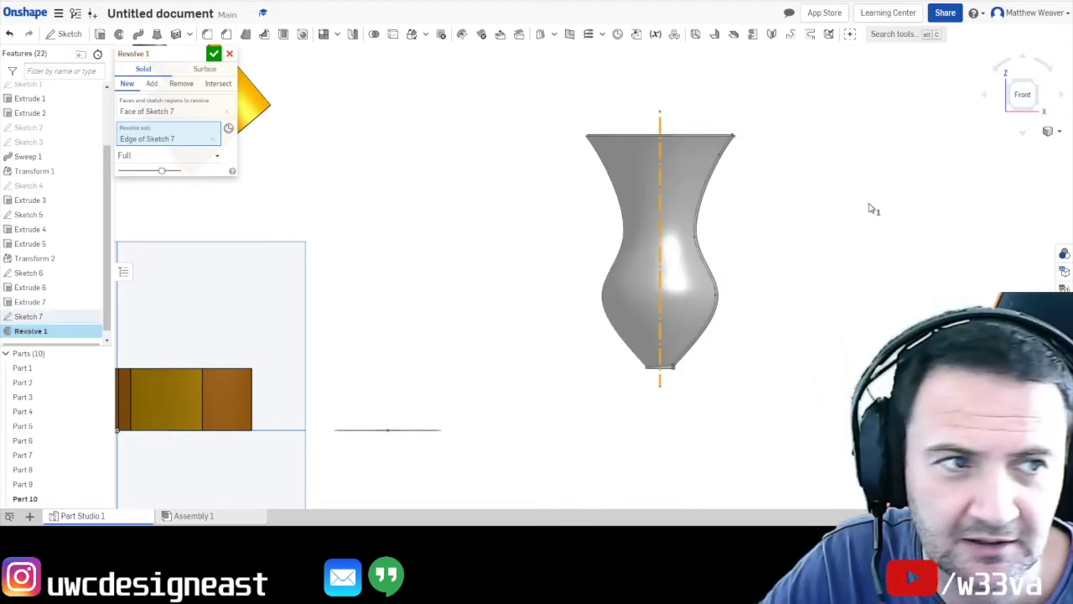
left_click(213, 54)
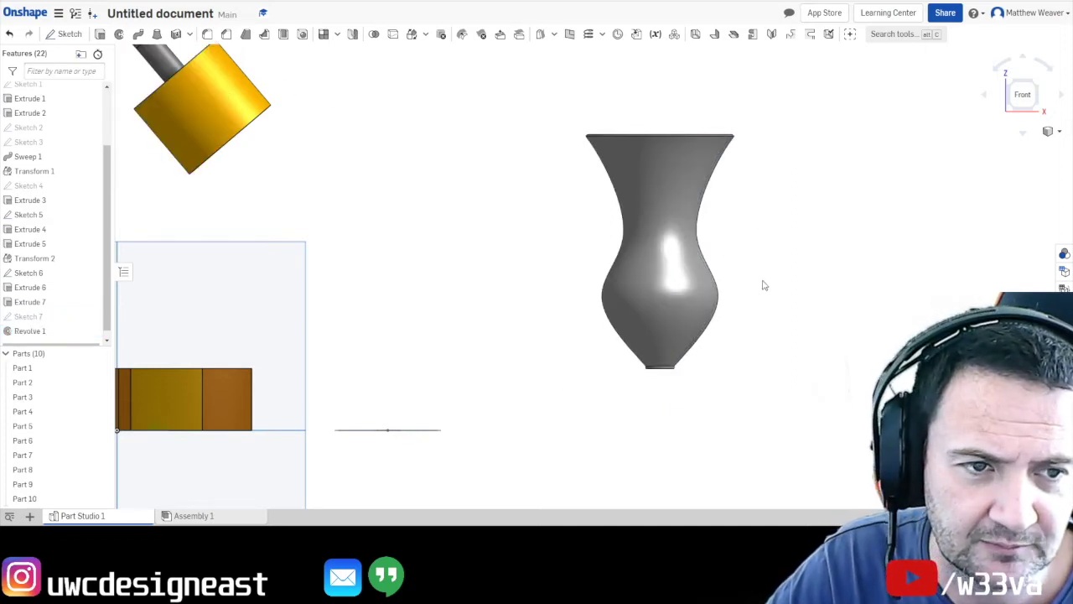
right_click(763, 285)
left_click(781, 216)
right_click(779, 218)
left_click(752, 241)
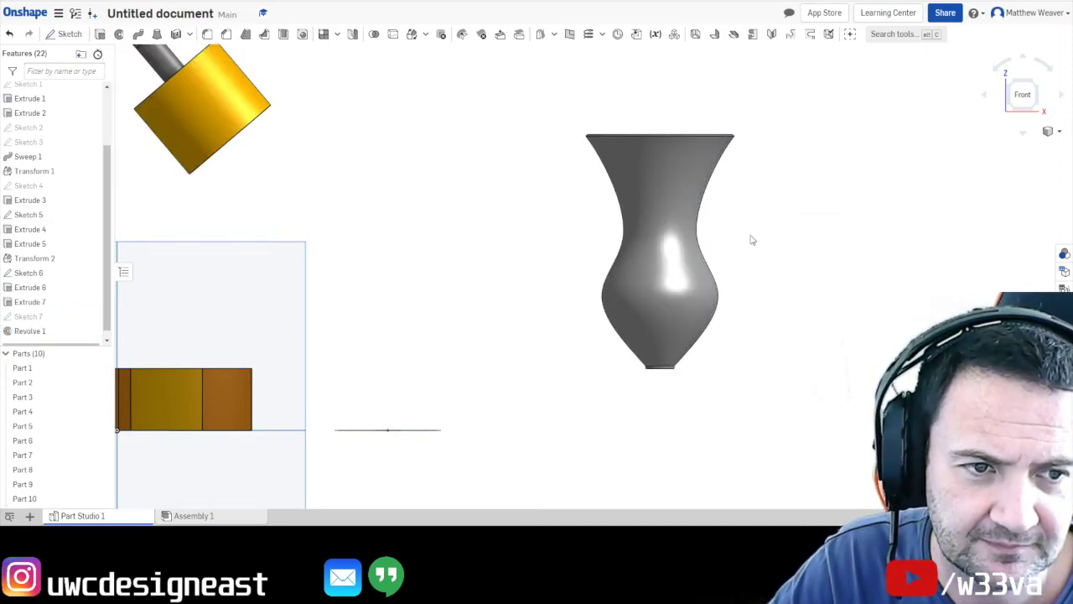
right_click_drag(788, 220, 833, 177)
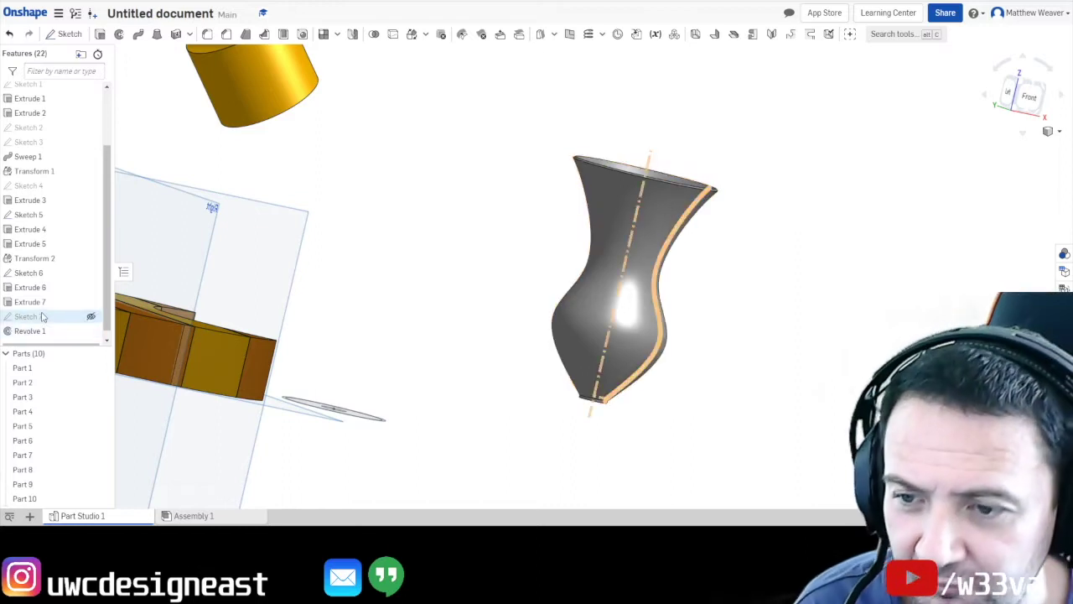
Edit Sketch 7, adding seven small circles about 3 to 4 mm in diameter along the profile's outer side, two of them overlapping.
right_click(91, 329)
left_click(79, 377)
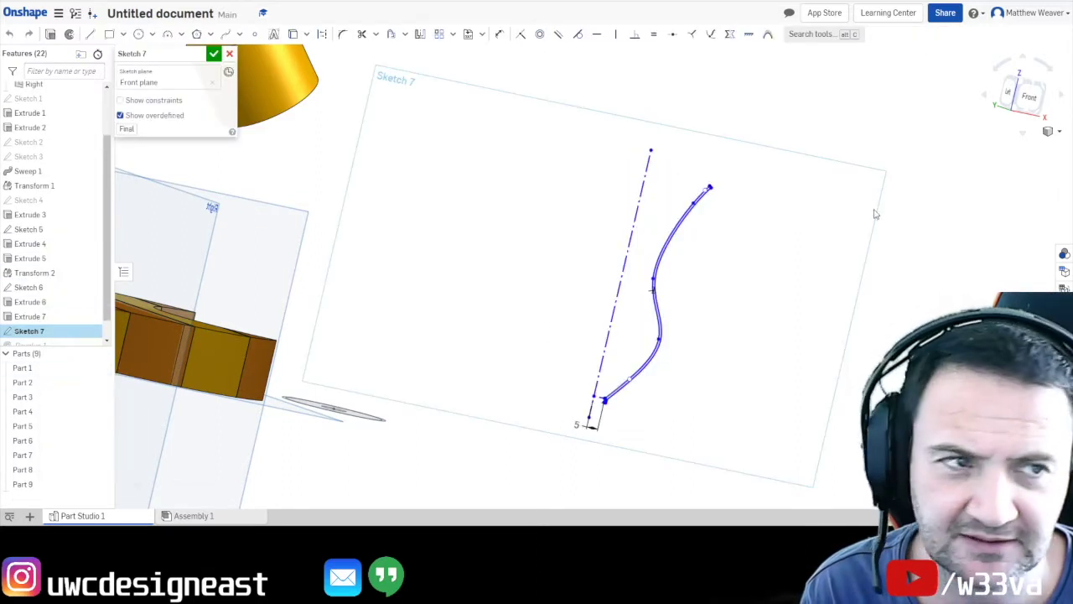
key("n")
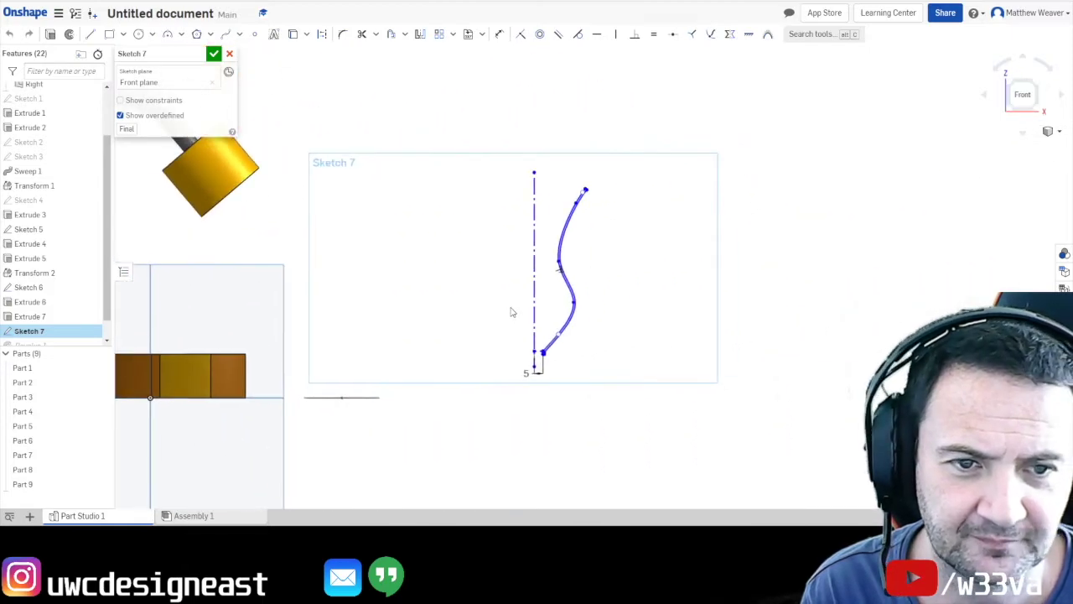
scroll(546, 268, "up", 5)
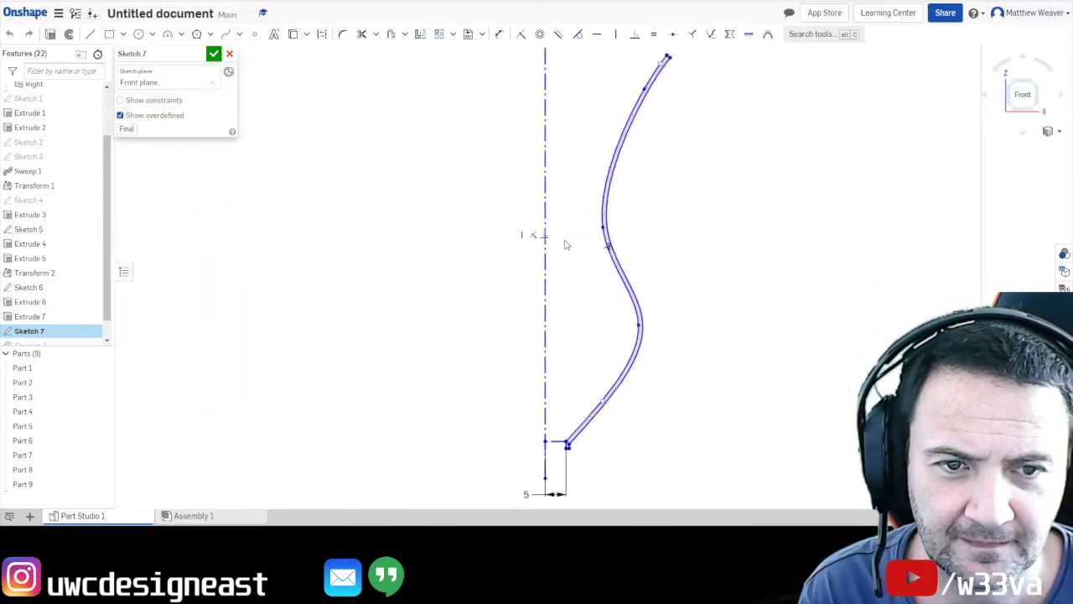
left_click(139, 34)
left_click(627, 200)
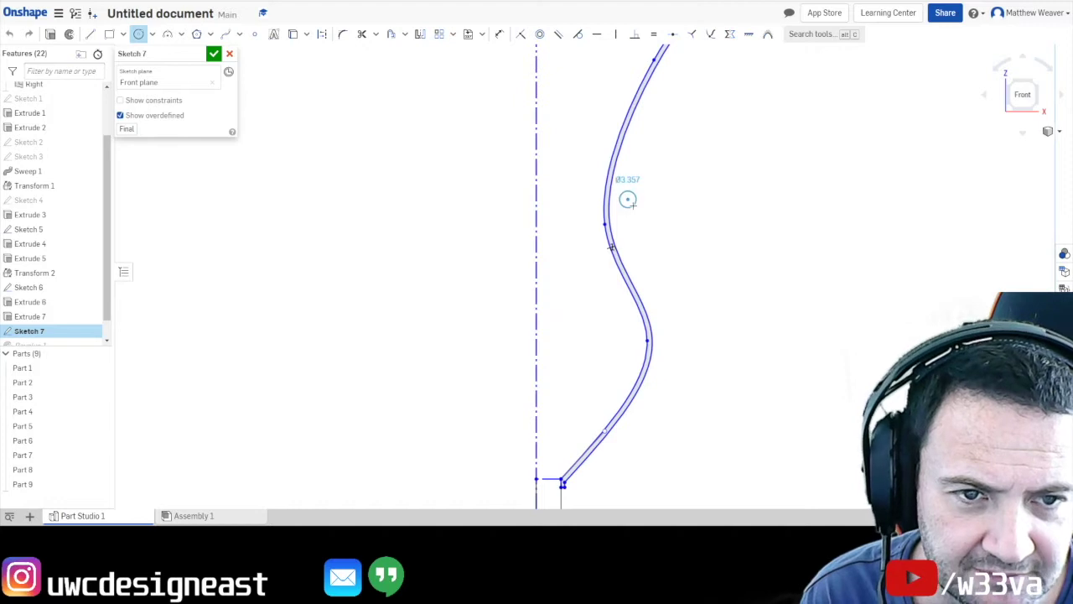
left_click(629, 202)
left_click(646, 266)
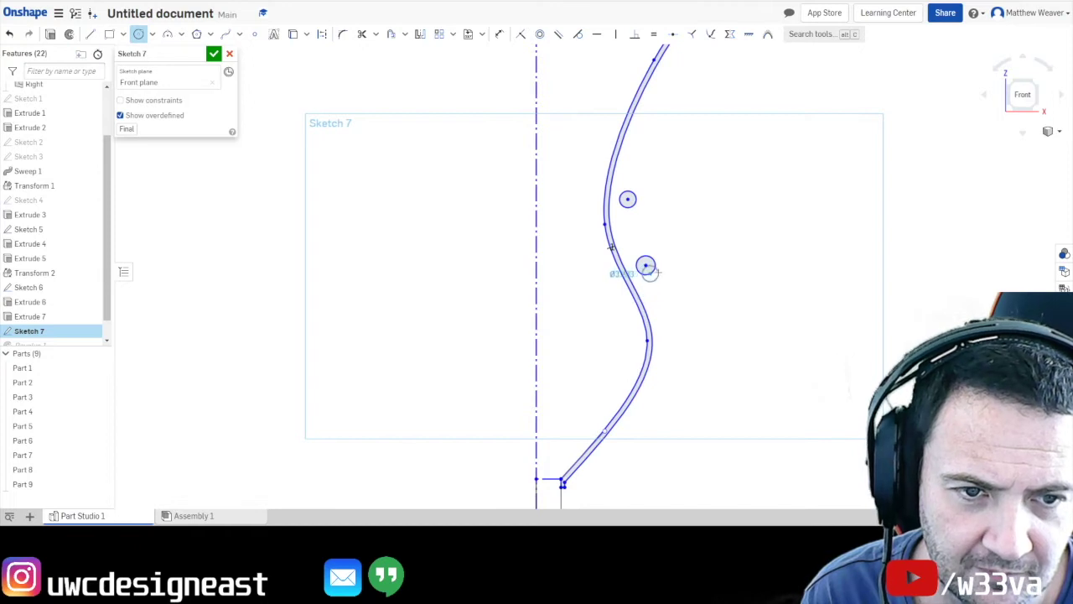
left_click(658, 272)
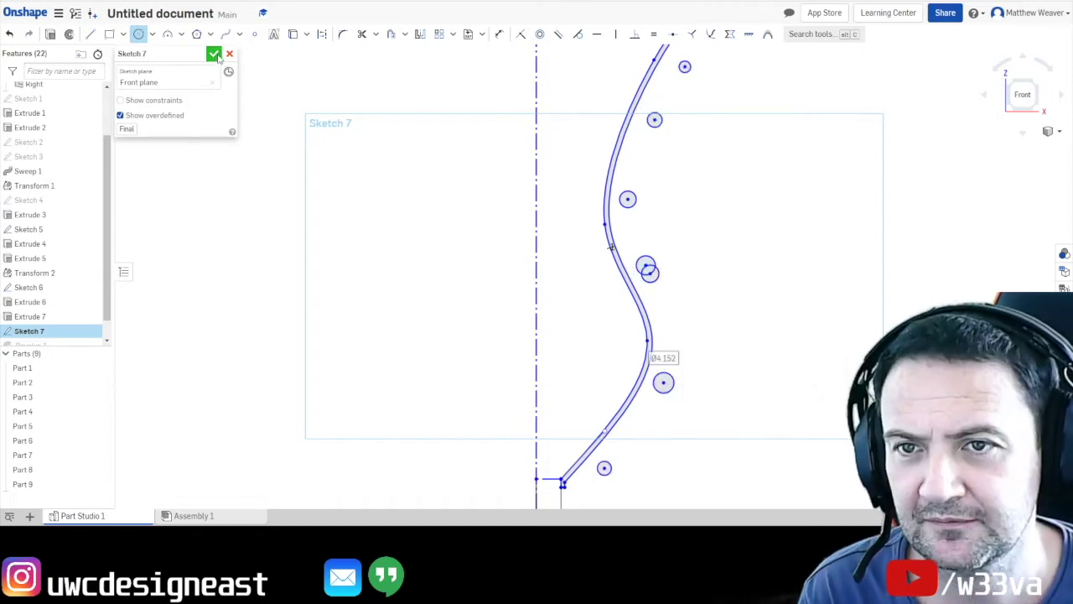
left_click(214, 53)
Edit the vase-shaped revolve and add the three upper circles to the regions being revolved.
scroll(635, 361, "down", 1)
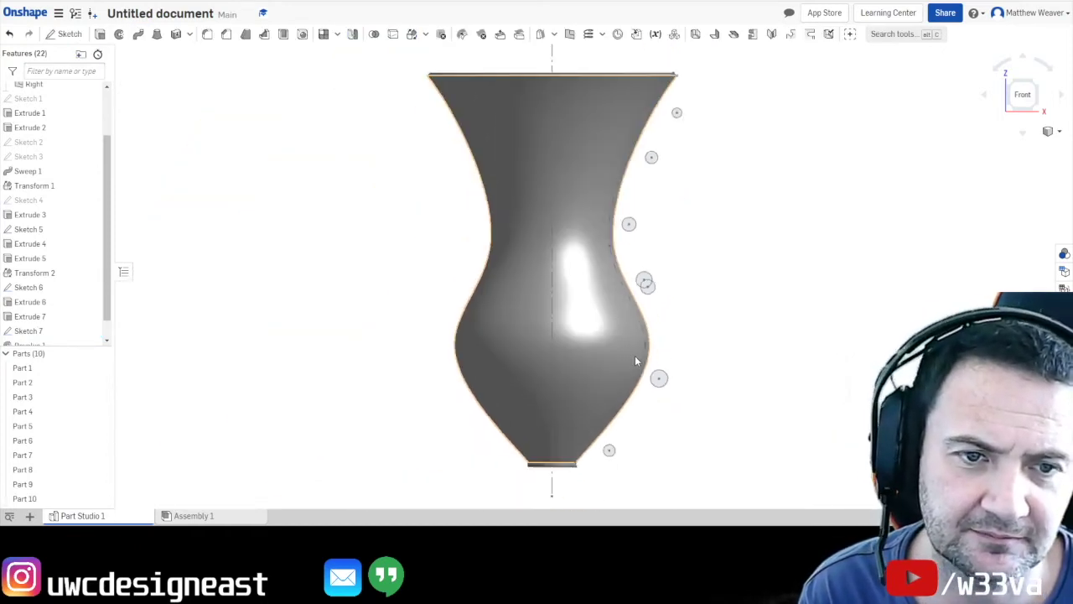
scroll(125, 331, "up", 1)
scroll(31, 319, "down", 1)
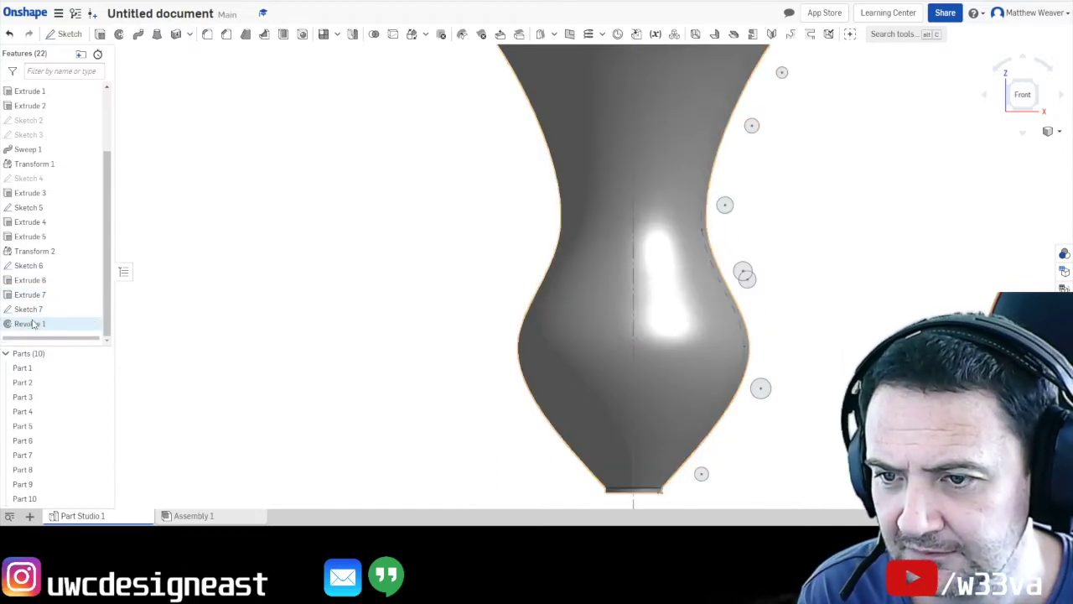
left_click(34, 325)
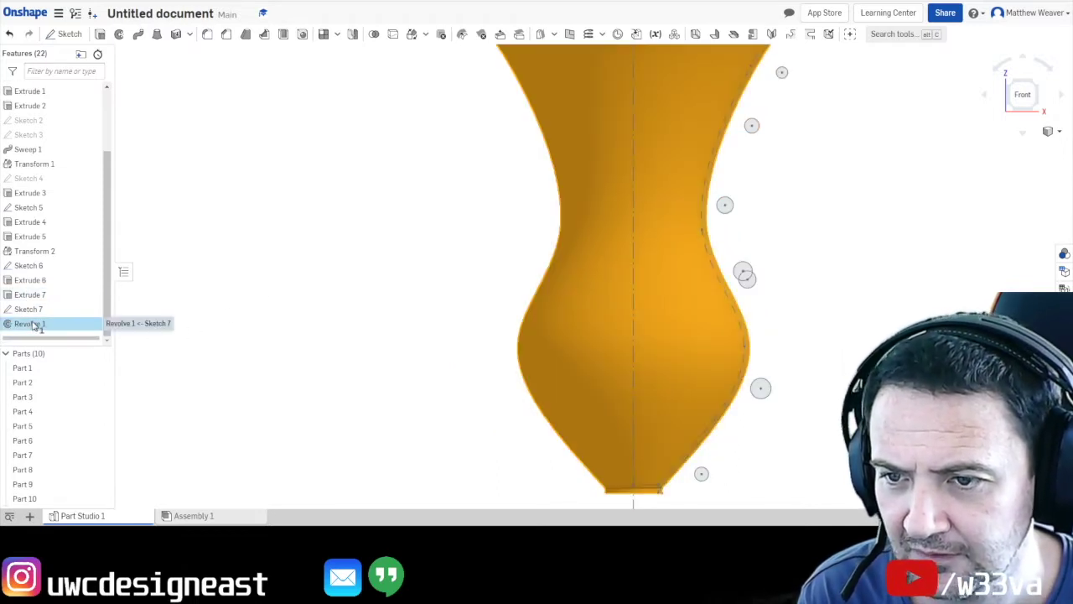
double_click(34, 325)
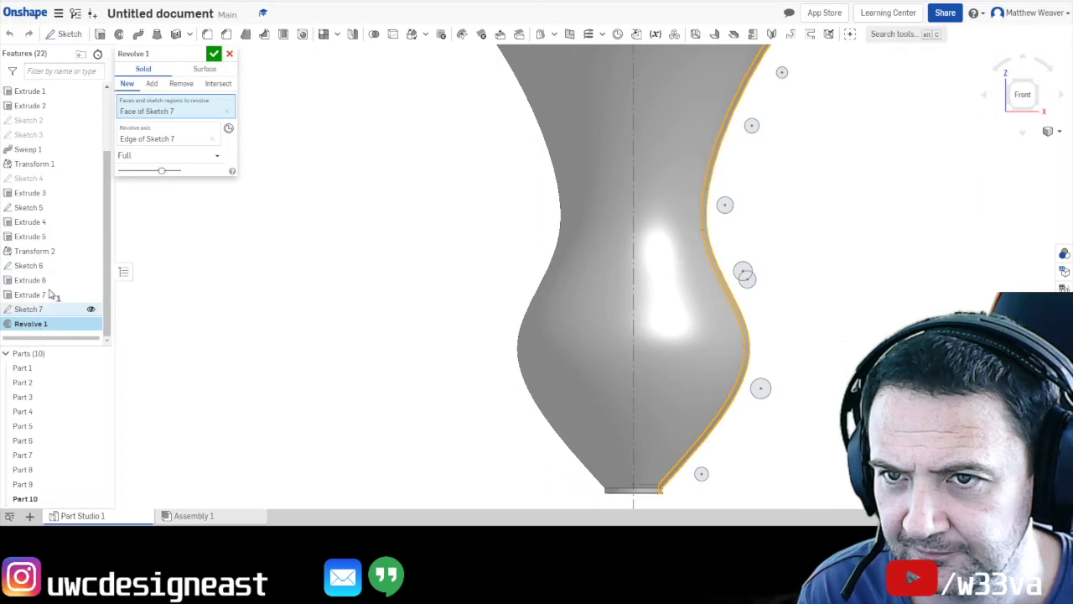
left_click(725, 206)
left_click(752, 126)
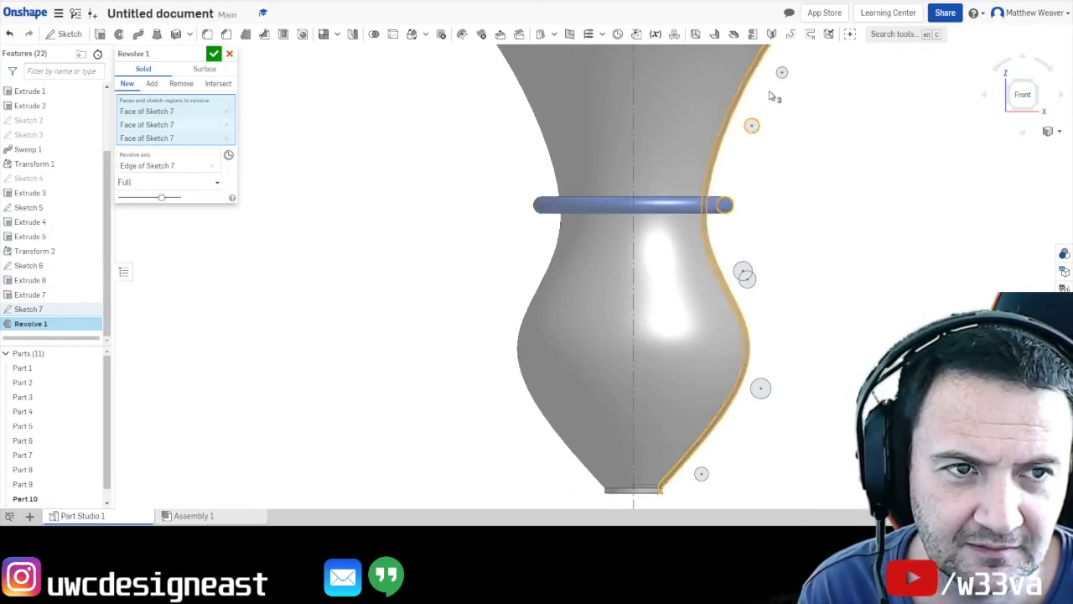
left_click(782, 72)
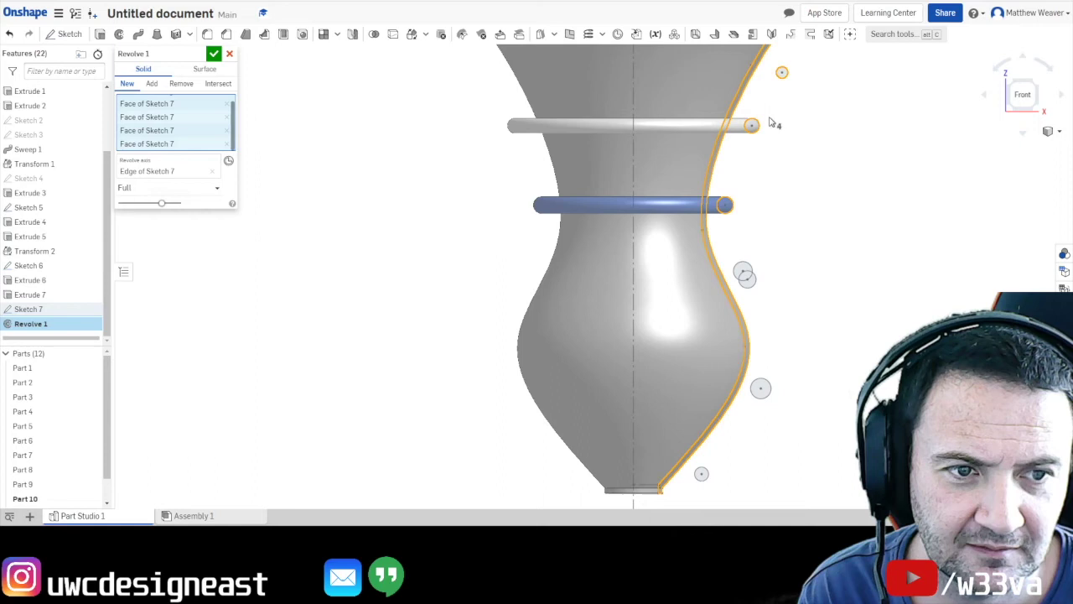
Add the larger circle of the overlapping pair and the two lowest circles to the revolve, and accept the change.
left_click(743, 273)
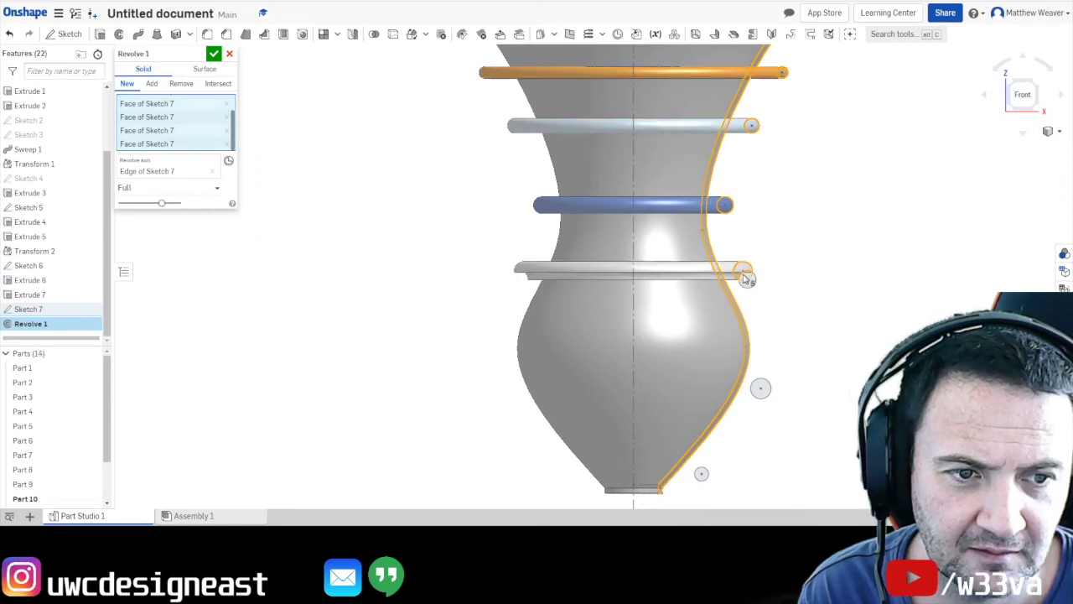
left_click(762, 390)
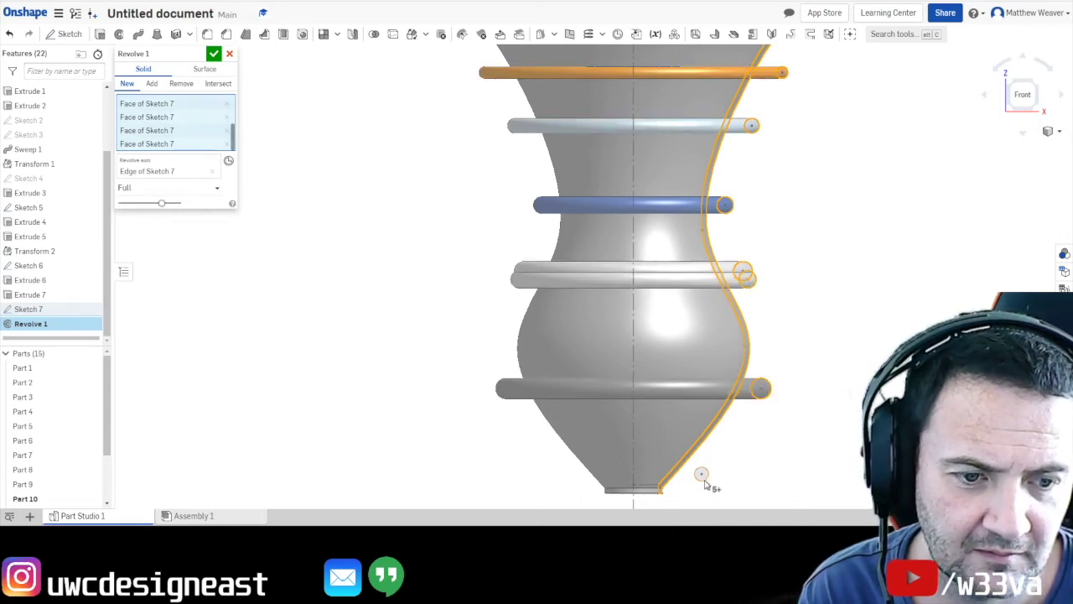
left_click(701, 474)
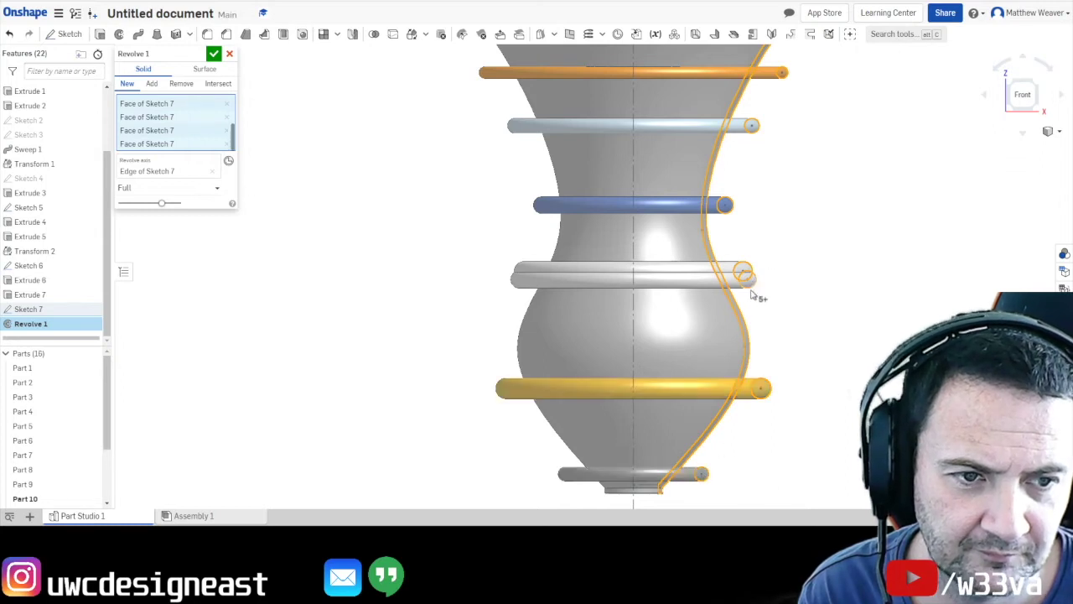
scroll(822, 211, "down", 3)
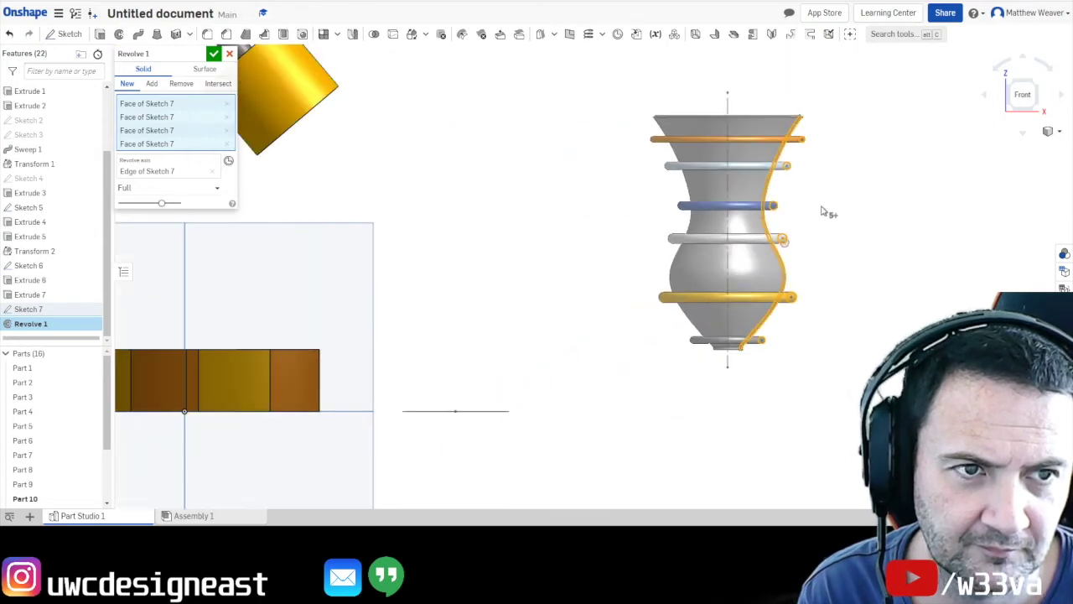
scroll(822, 211, "up", 5)
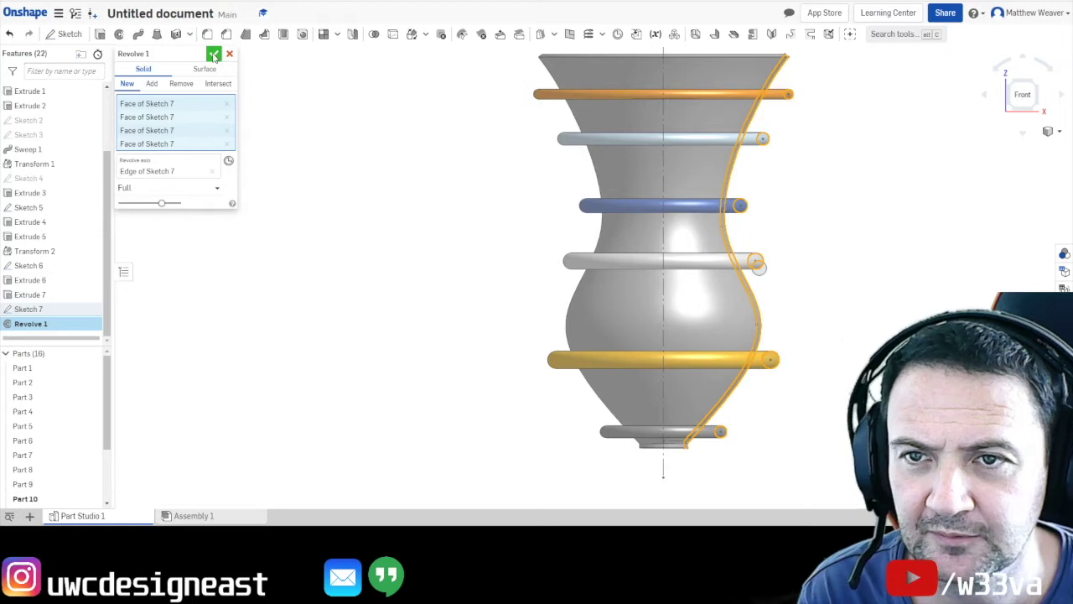
left_click(214, 55)
scroll(822, 294, "up", 3)
scroll(823, 306, "down", 6)
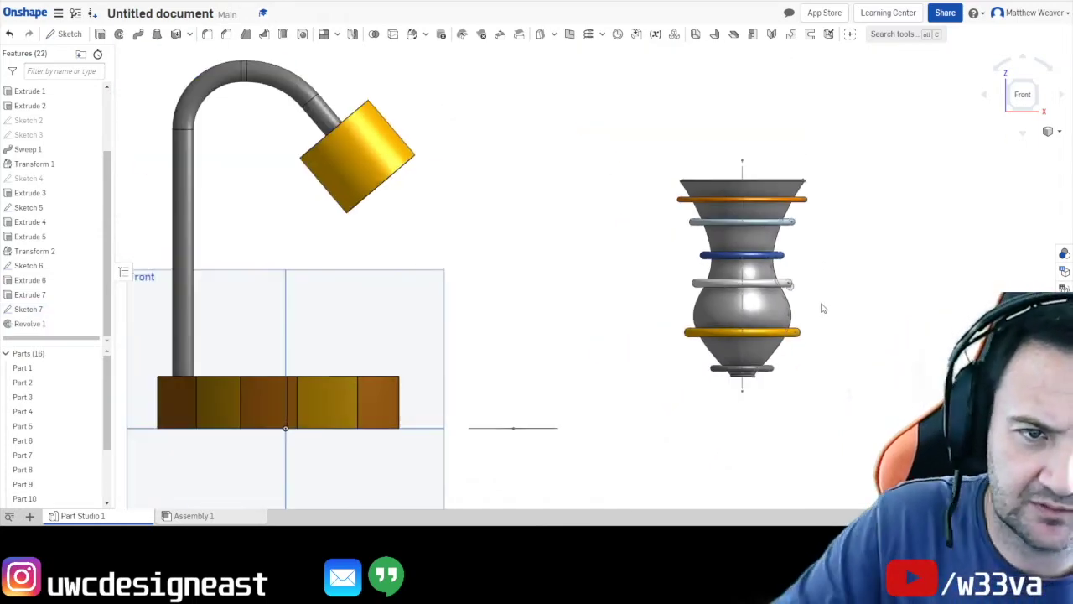
right_click(872, 271)
left_click(861, 293)
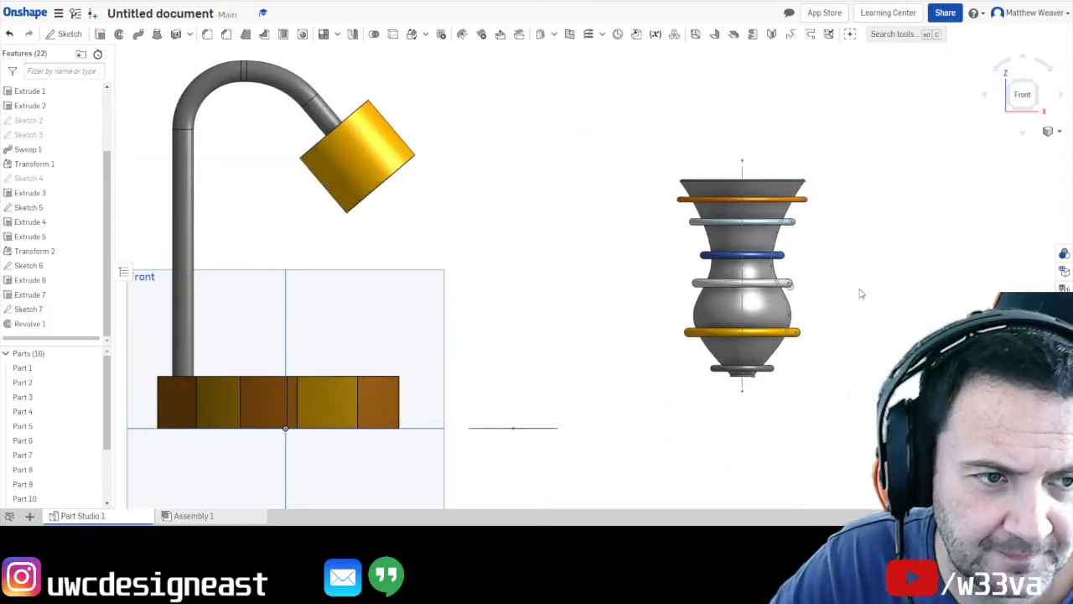
Sketch a circle about 93 mm in diameter on the Top plane, clear of the lamp and the other parts.
right_click_drag(845, 305, 766, 311)
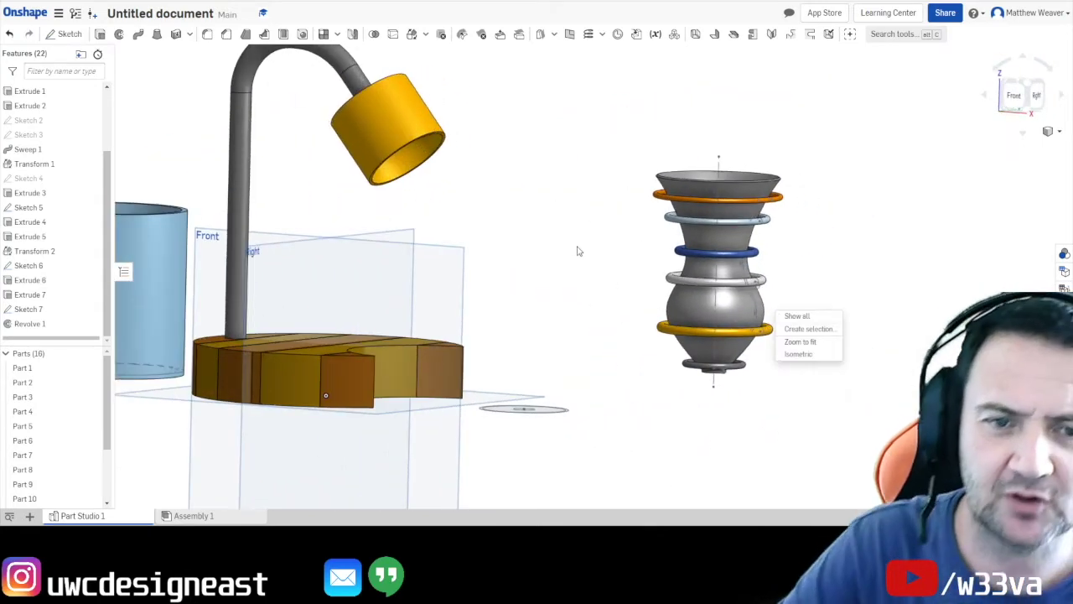
middle_click_drag(628, 283, 791, 268)
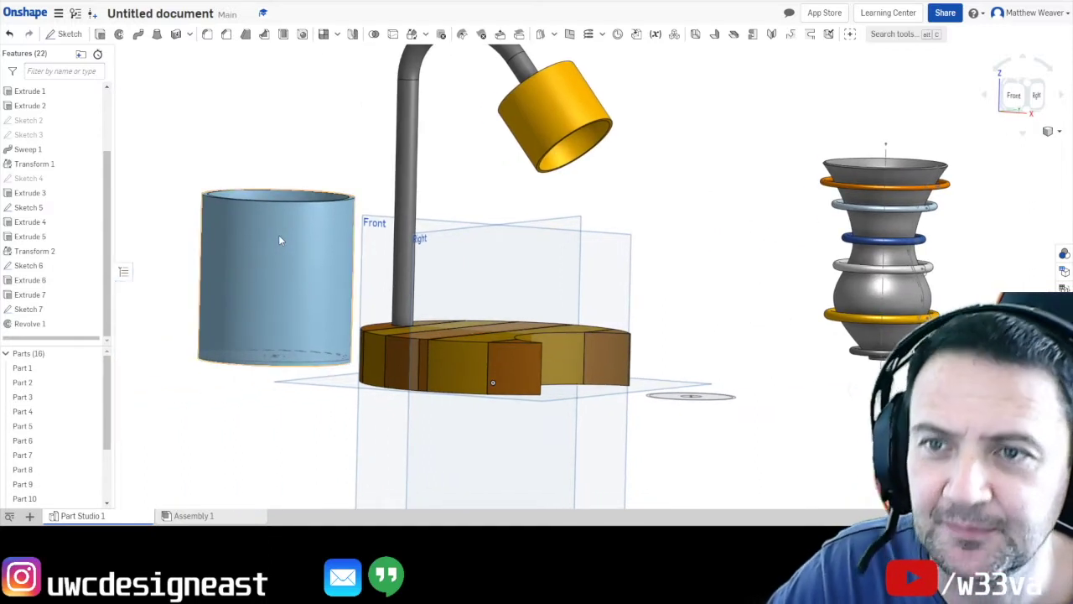
scroll(704, 244, "up", 3)
scroll(713, 292, "down", 5)
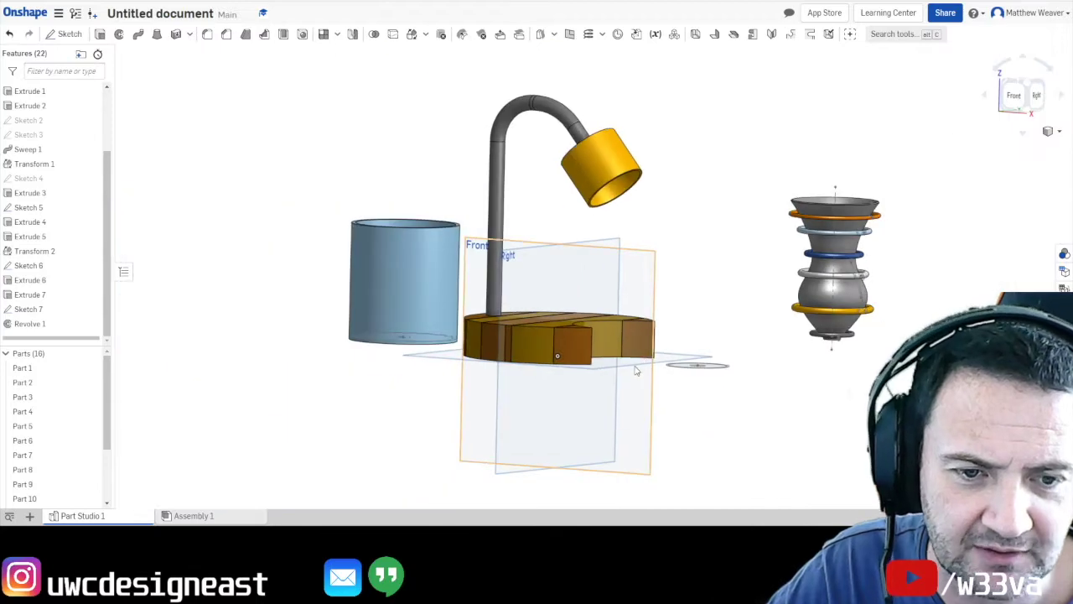
left_click(69, 34)
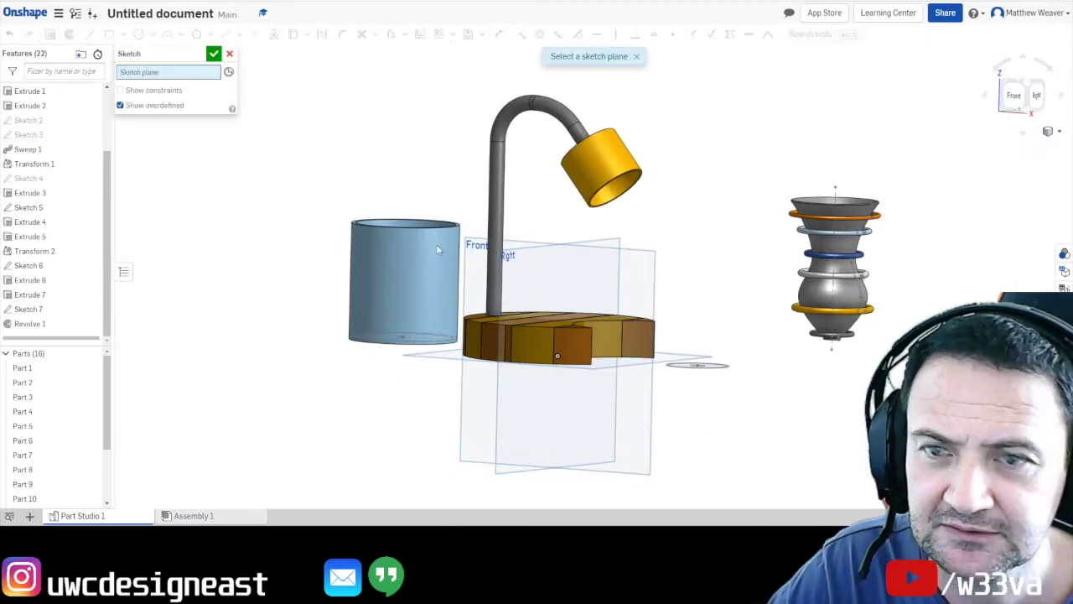
left_click(596, 371)
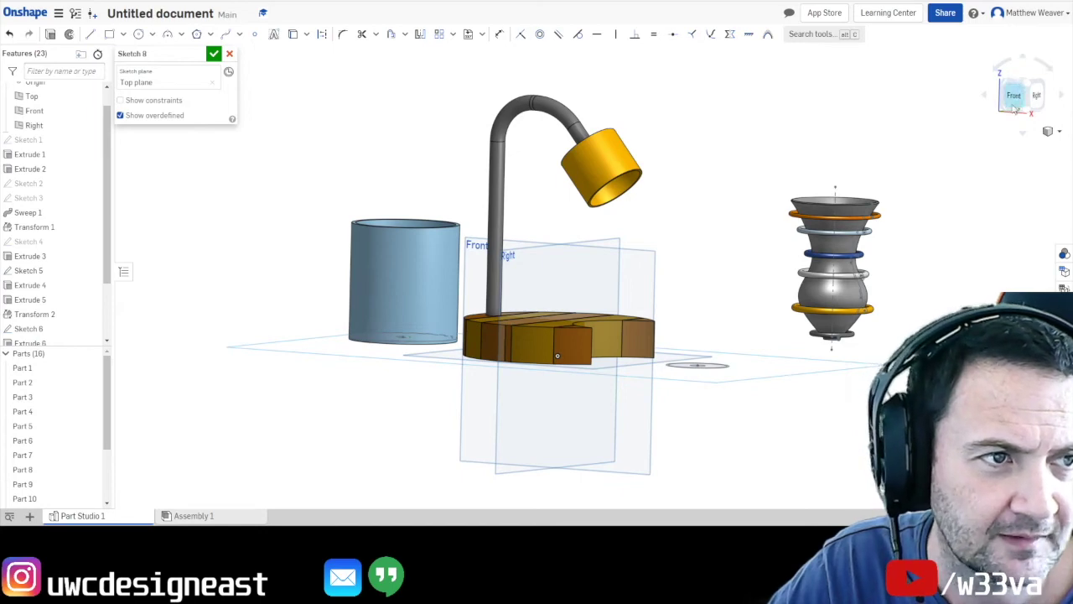
key("n")
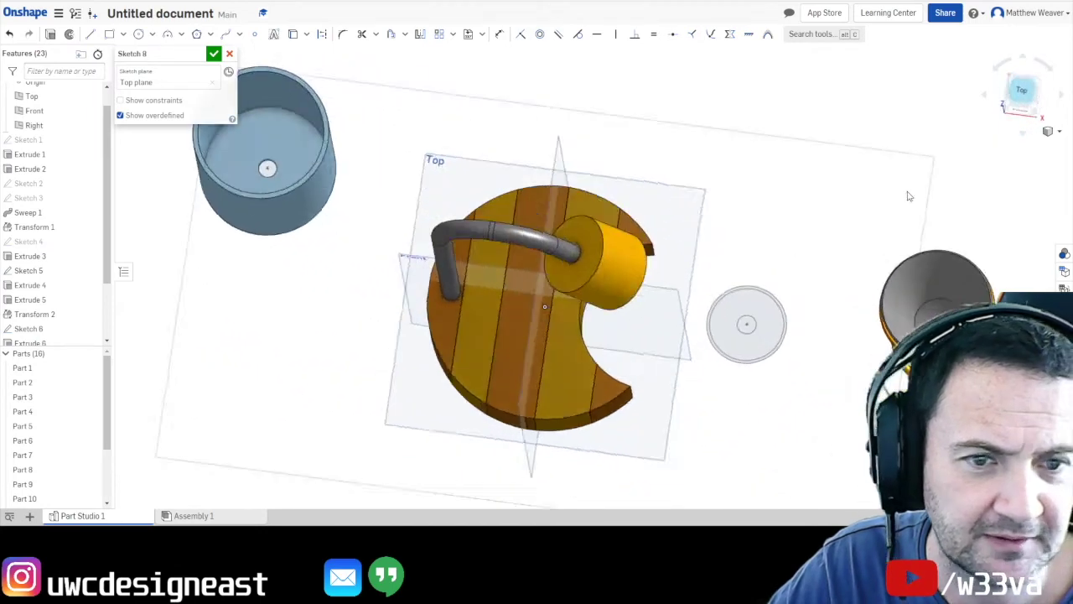
scroll(784, 244, "up", 2)
key("f")
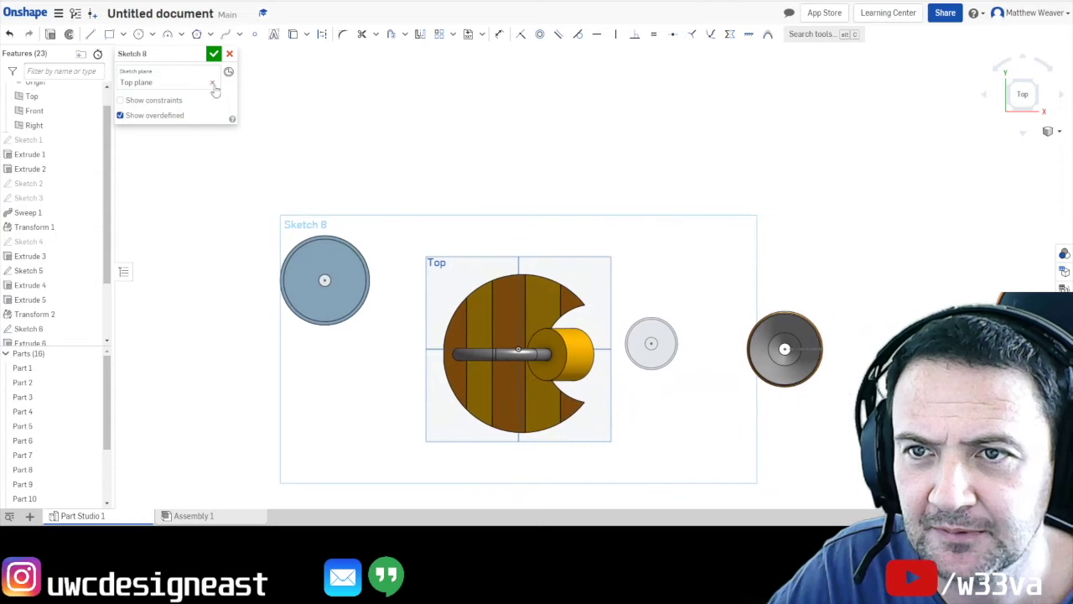
left_click(137, 34)
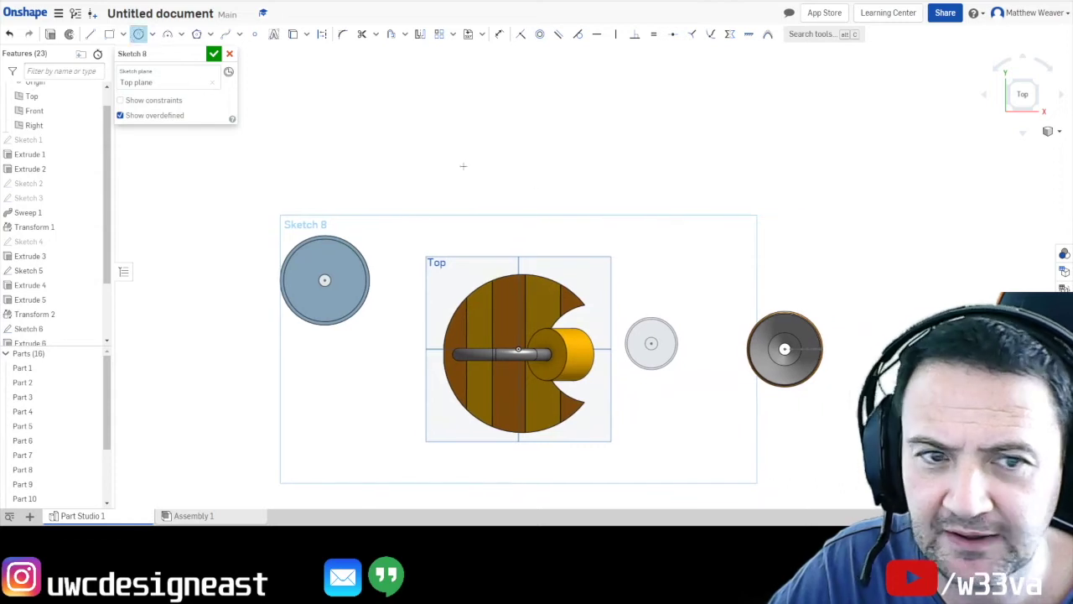
left_click(685, 161)
left_click(726, 201)
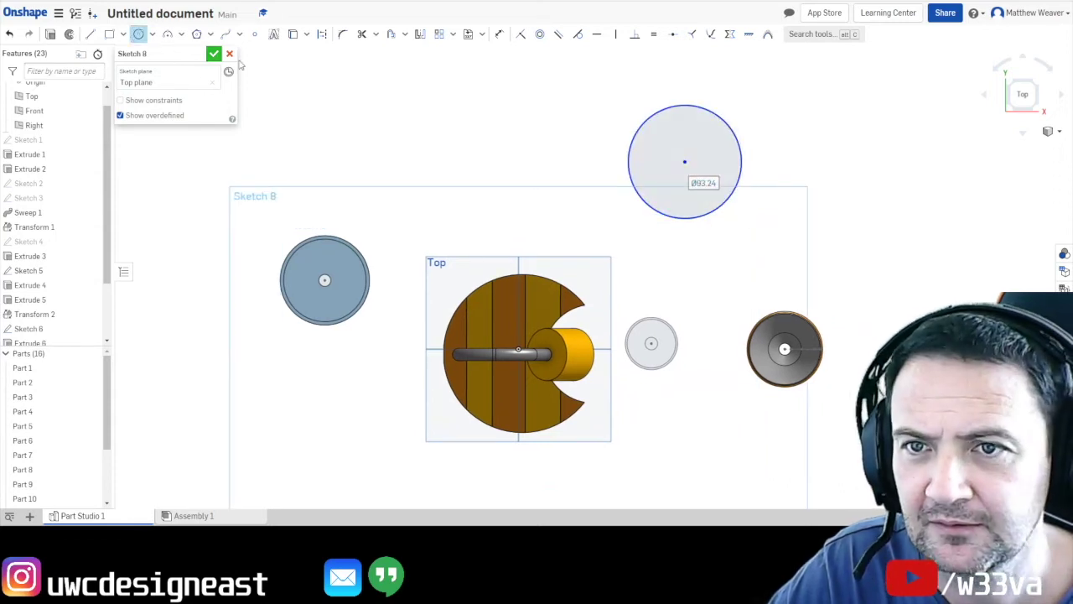
left_click(213, 53)
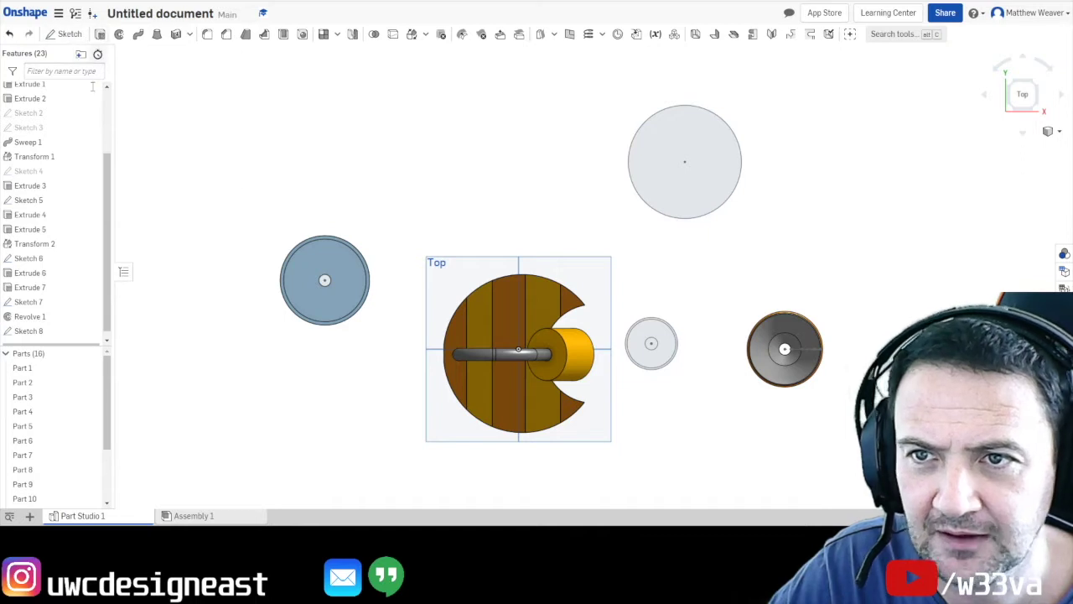
Extrude the new circle upward 101 mm as a new solid cylinder.
key("shift+e")
left_click(678, 192)
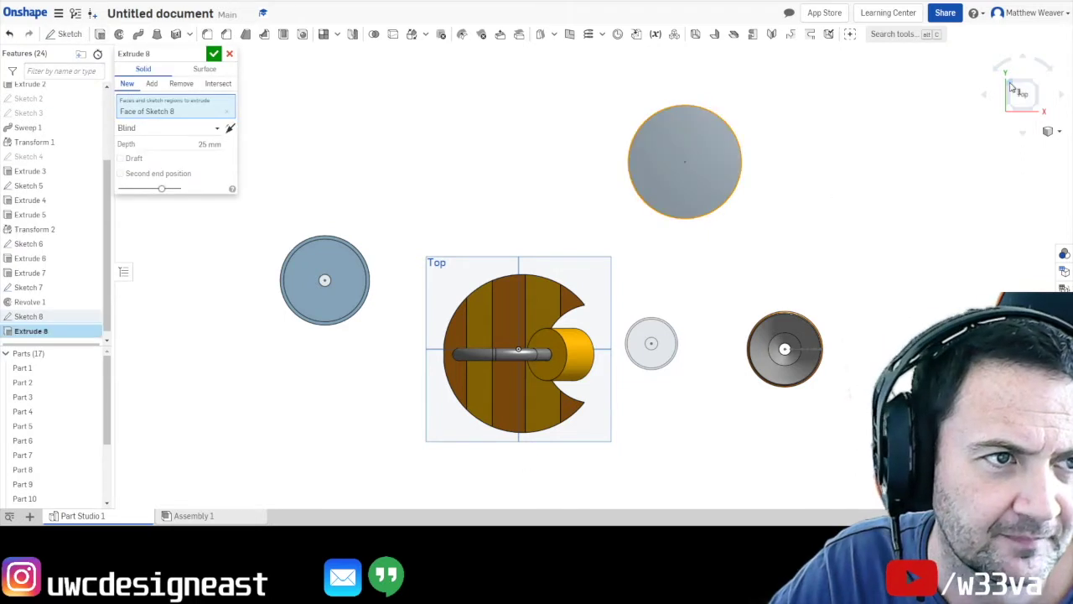
left_click(1038, 111)
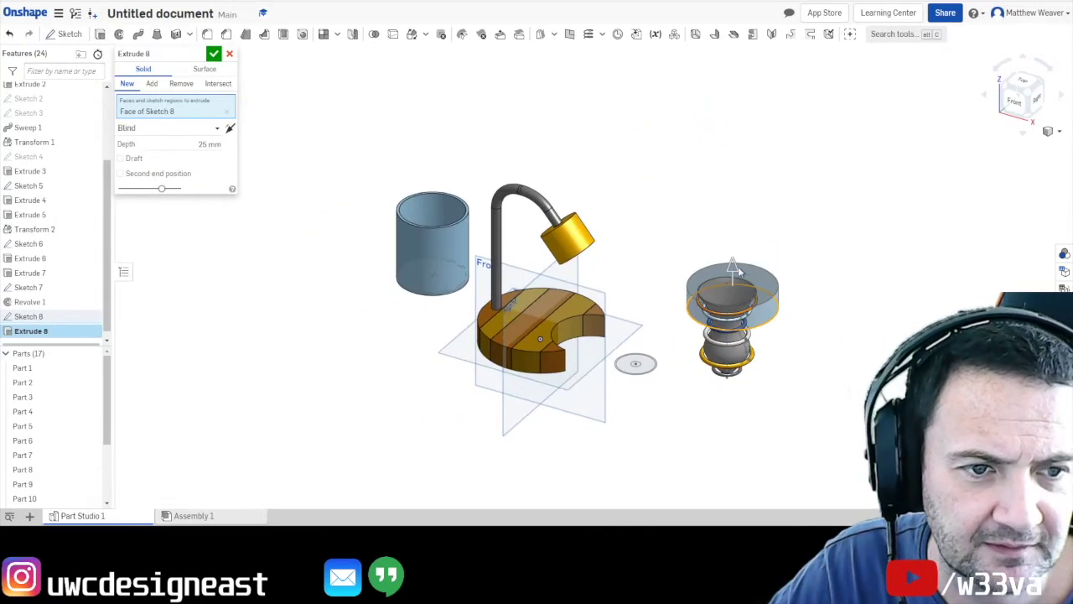
left_click_drag(733, 264, 734, 201)
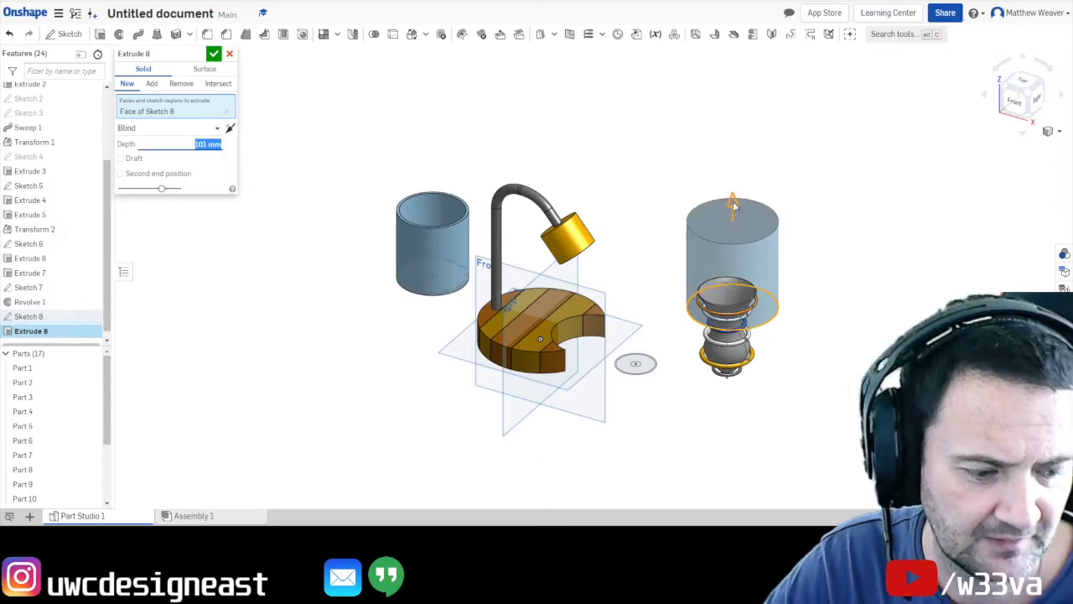
key("Return")
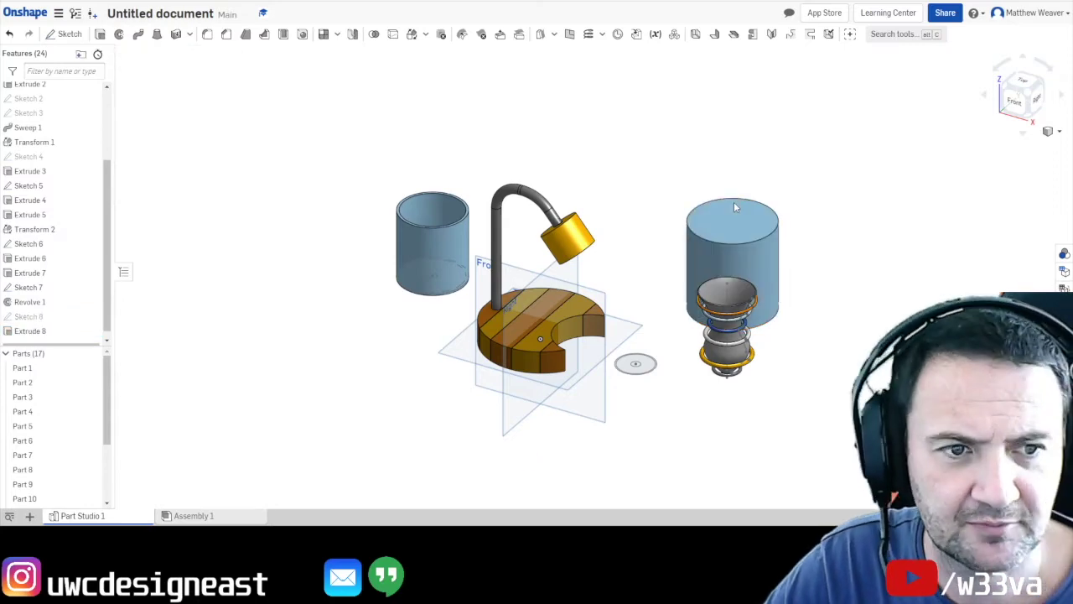
Sketch a hexagon centred on the new cylinder's top face, with its corners just inside the rim.
left_click(1038, 102)
left_click(1037, 103)
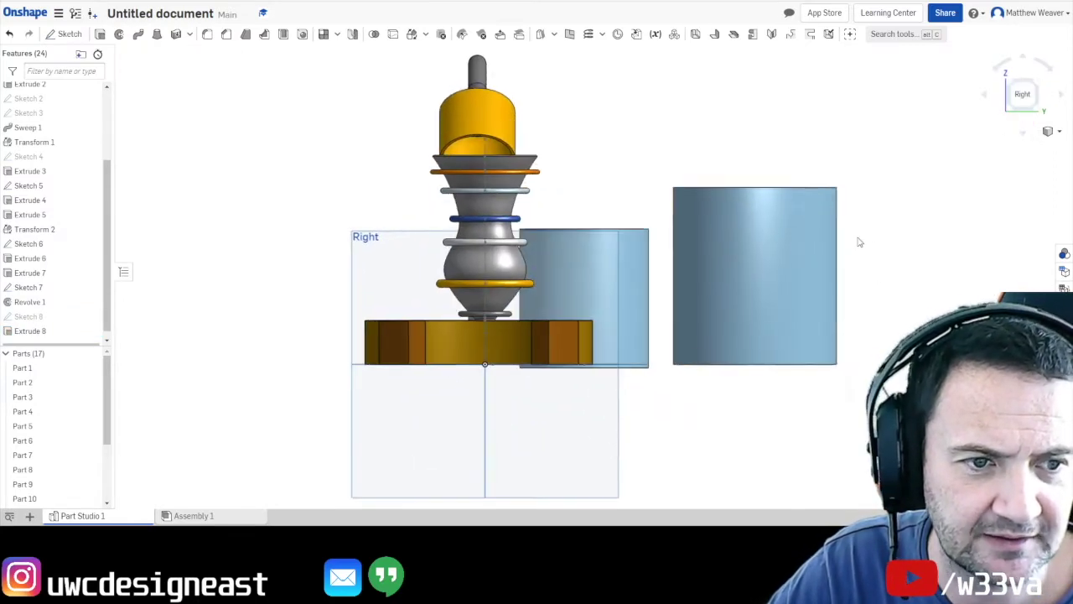
left_click(1039, 84)
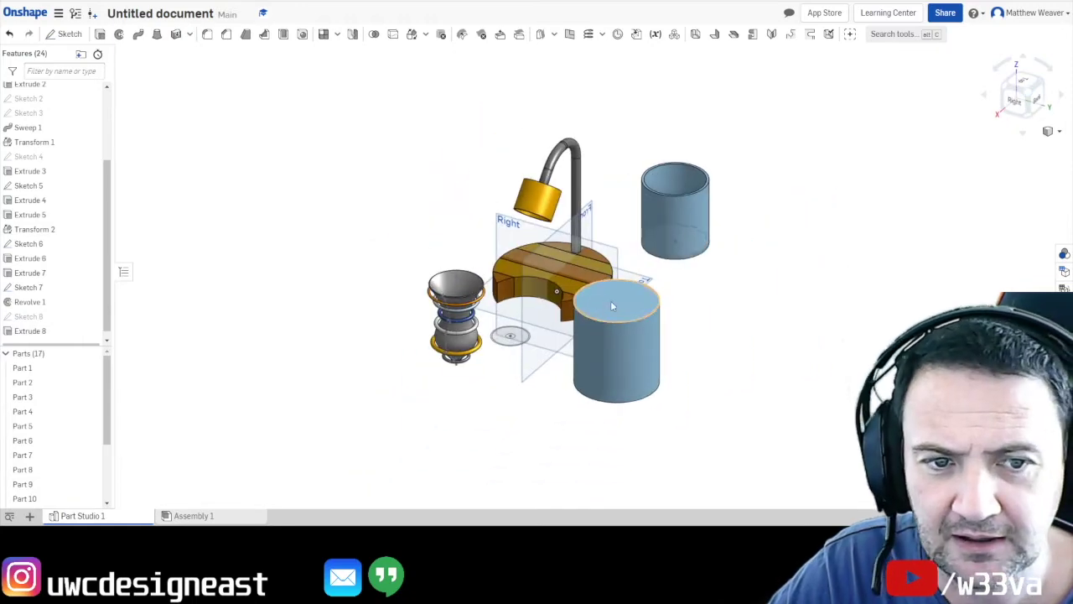
left_click(65, 33)
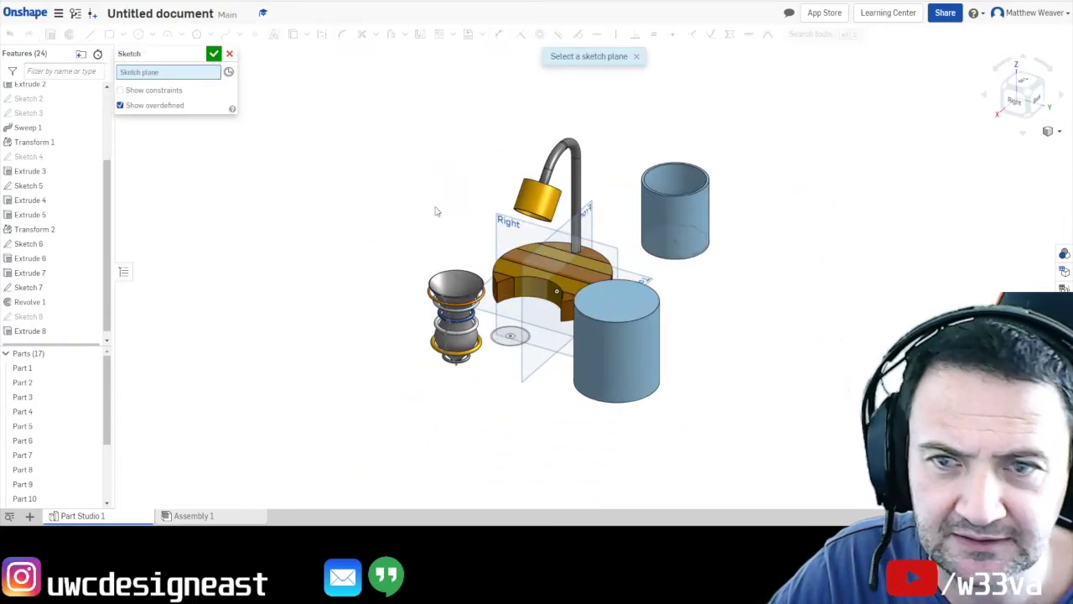
left_click(601, 312)
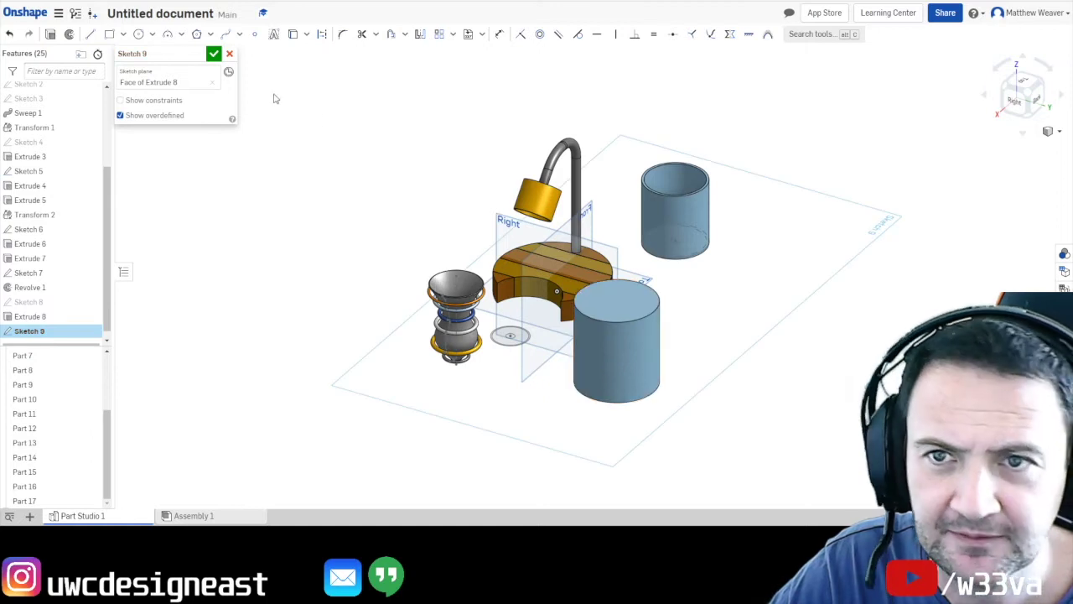
left_click(197, 33)
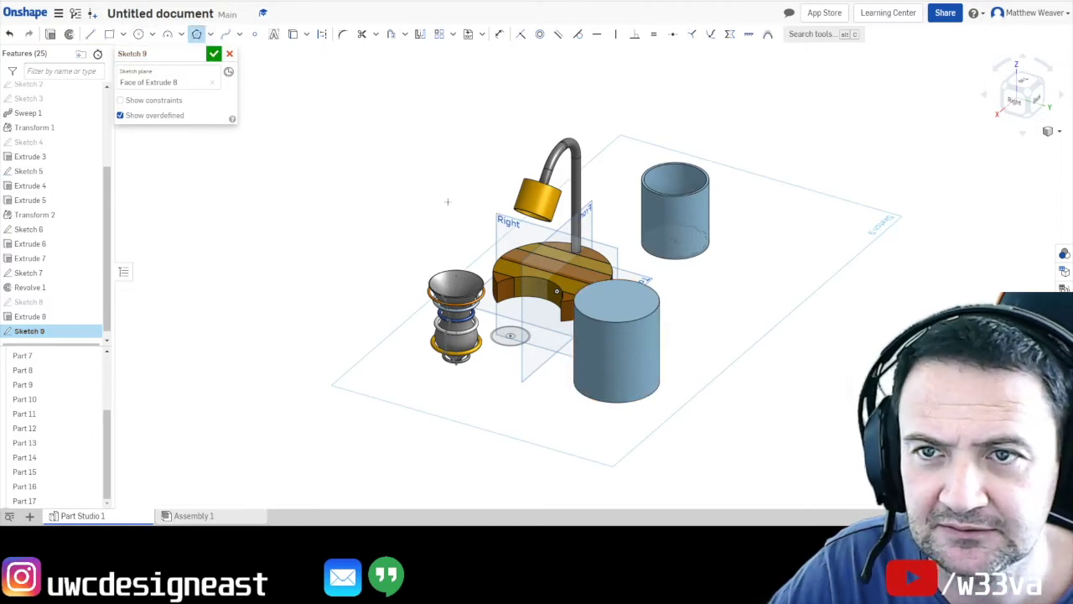
scroll(574, 219, "down", 3)
scroll(606, 256, "up", 5)
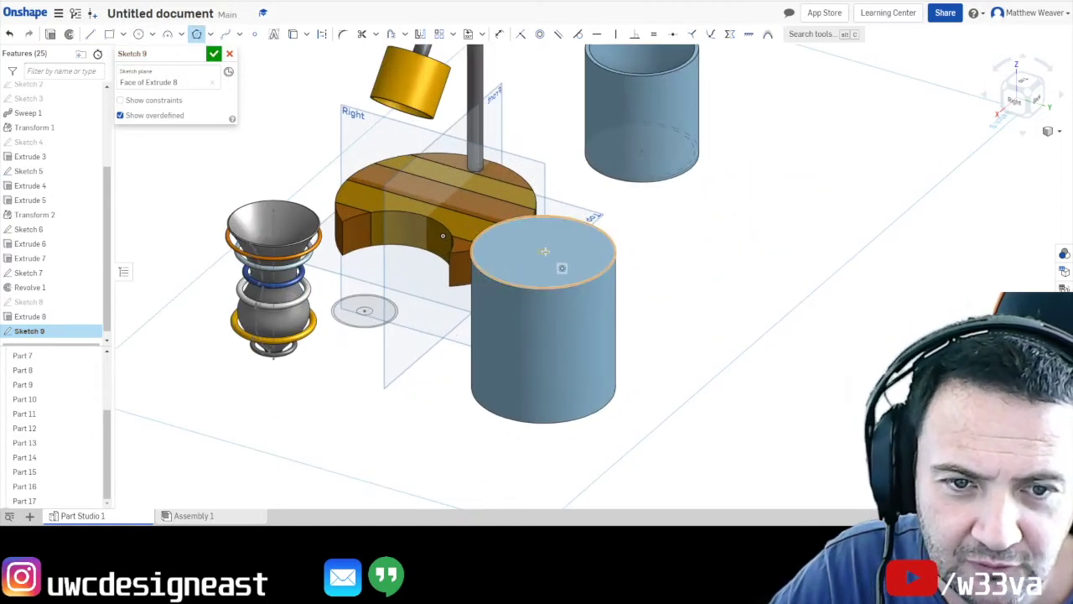
left_click(544, 251)
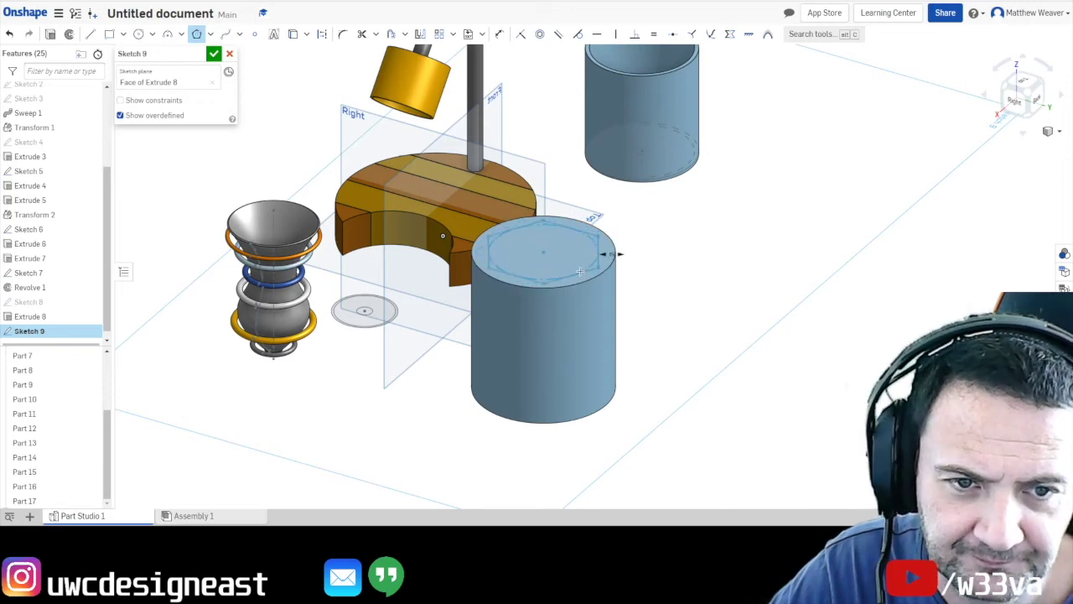
left_click(579, 271)
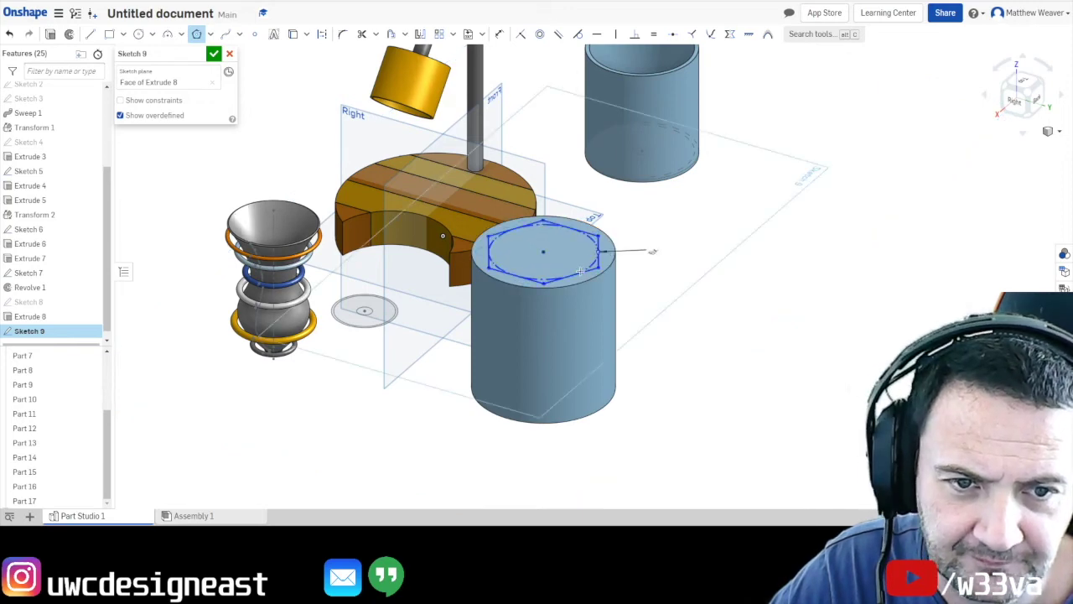
left_click(214, 54)
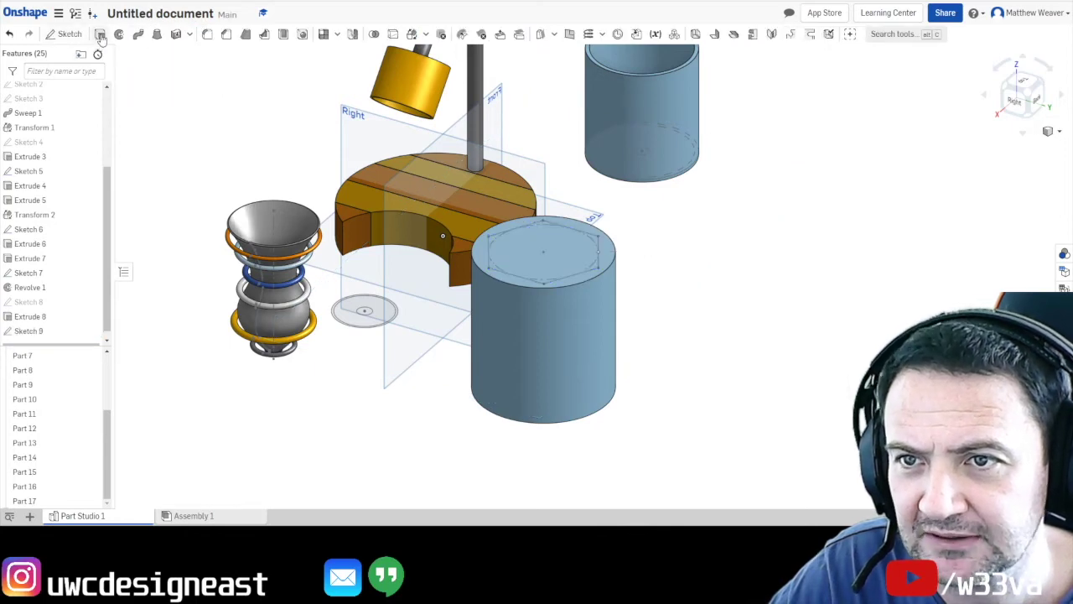
Cut the hexagon 81 mm down into the cylinder, removing material from that part only.
left_click(100, 35)
left_click(549, 243)
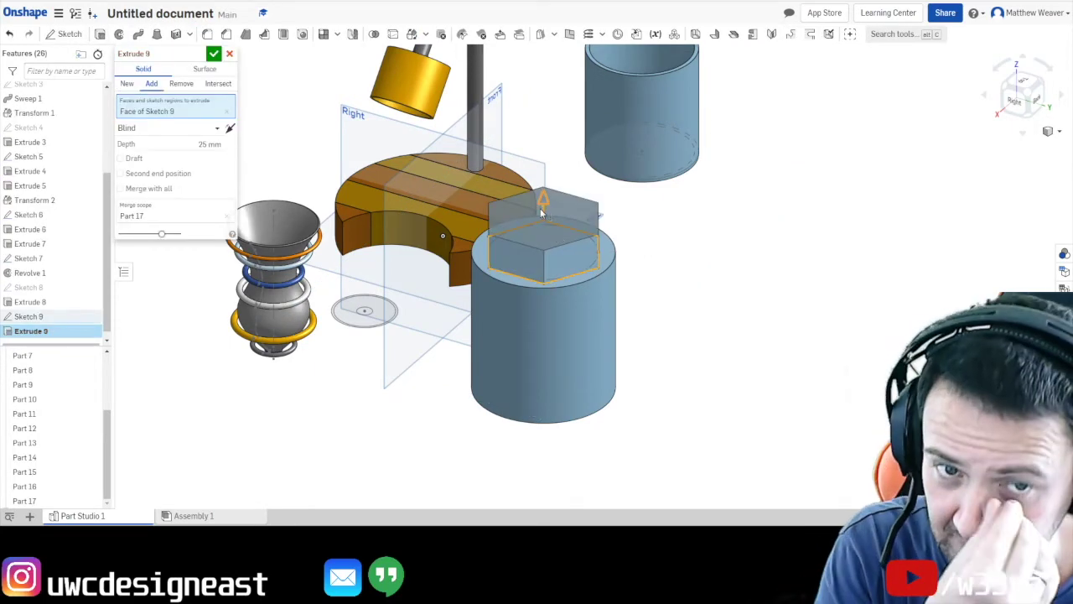
left_click_drag(541, 199, 544, 315)
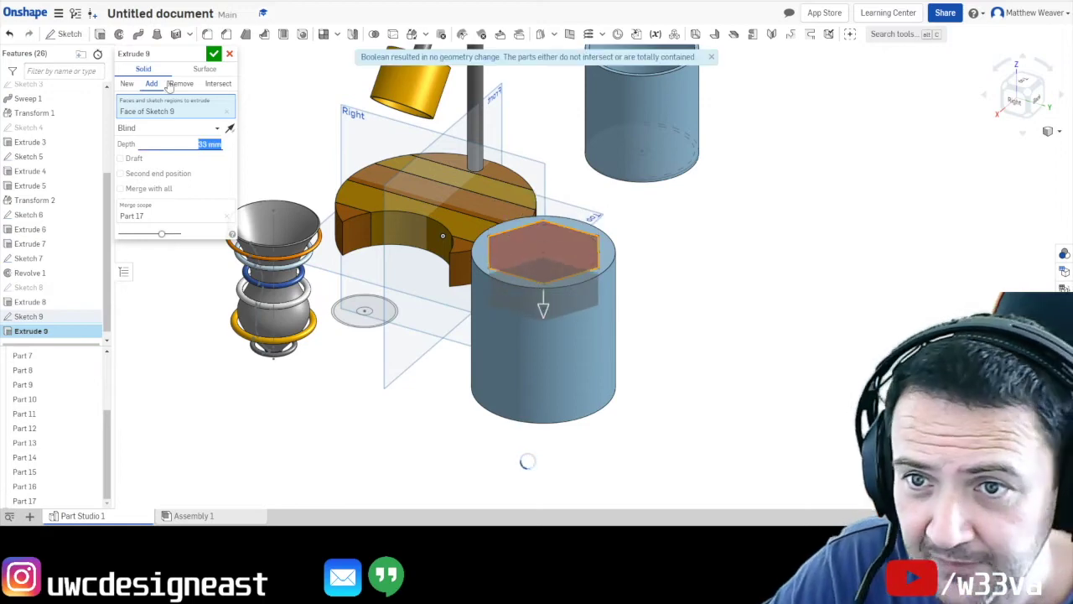
scroll(514, 272, "up", 3)
scroll(786, 409, "down", 3)
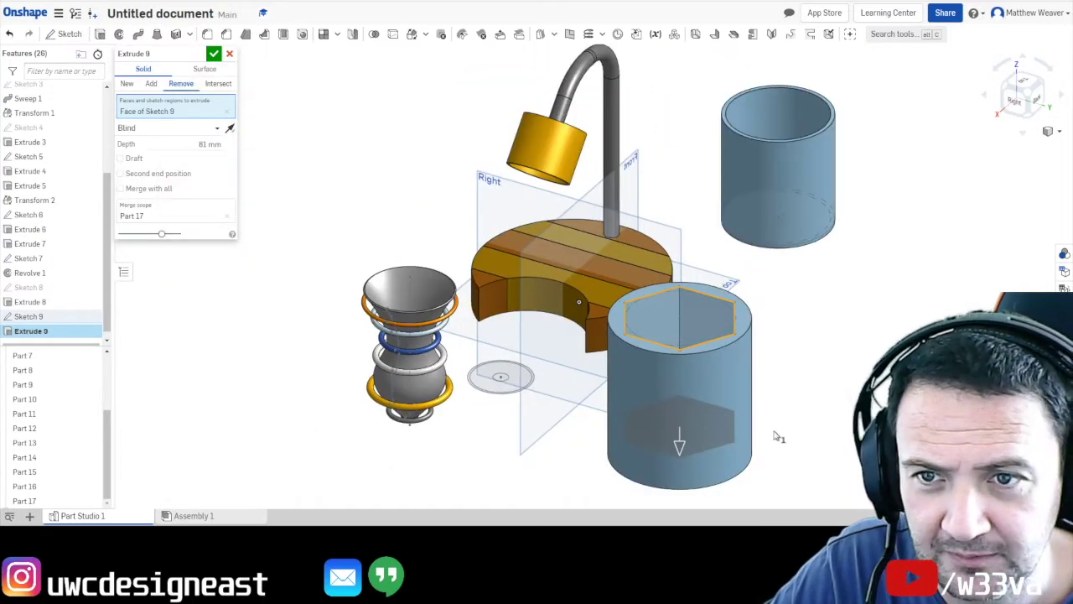
scroll(727, 369, "down", 1)
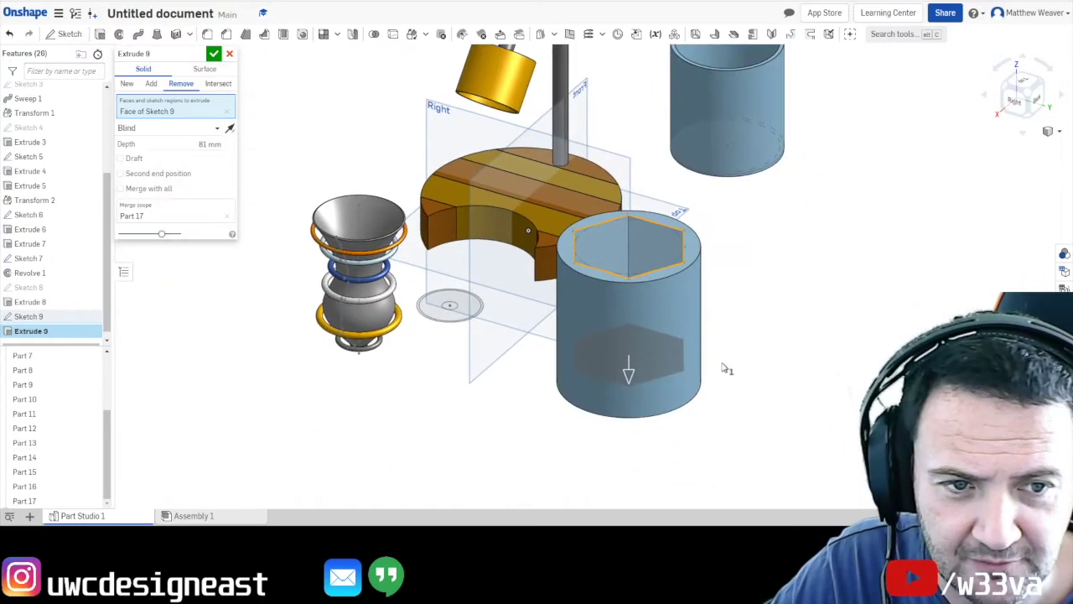
left_click(214, 54)
key("shift+s")
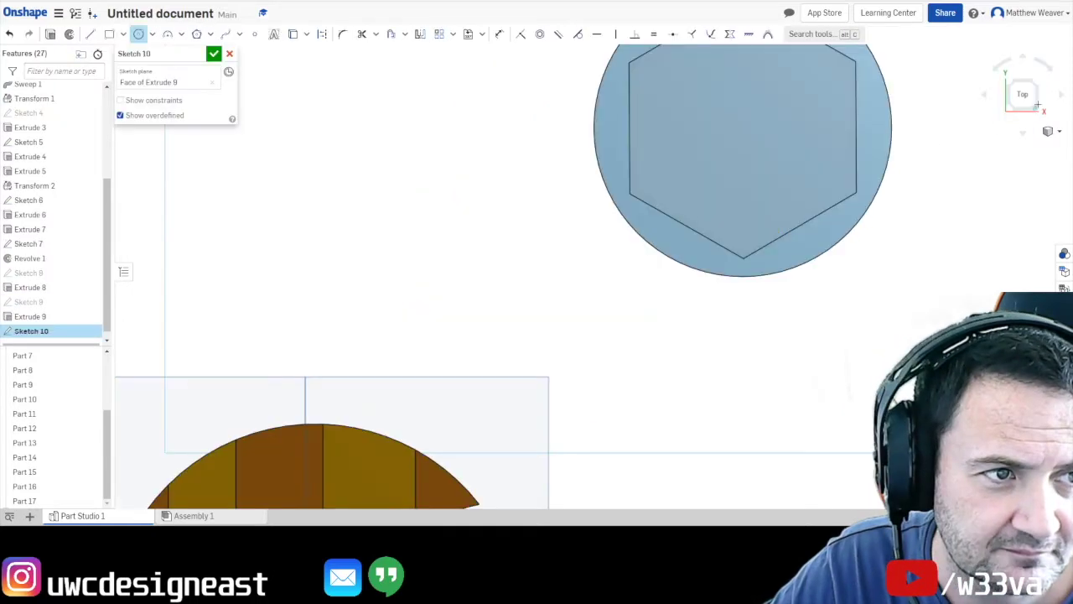
key("shift+7")
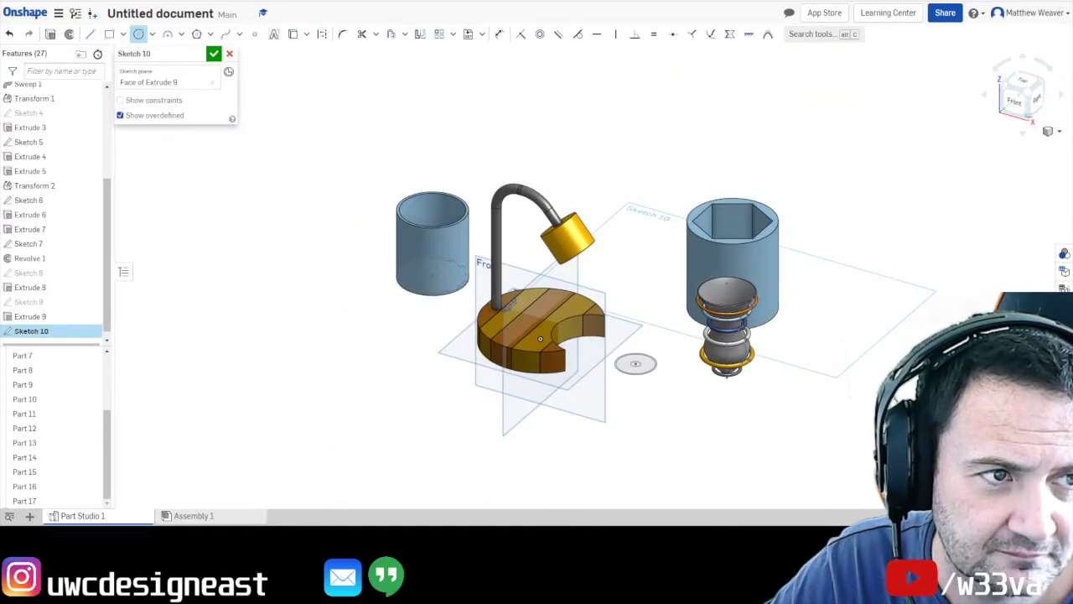
key("shift+Down")
key("n")
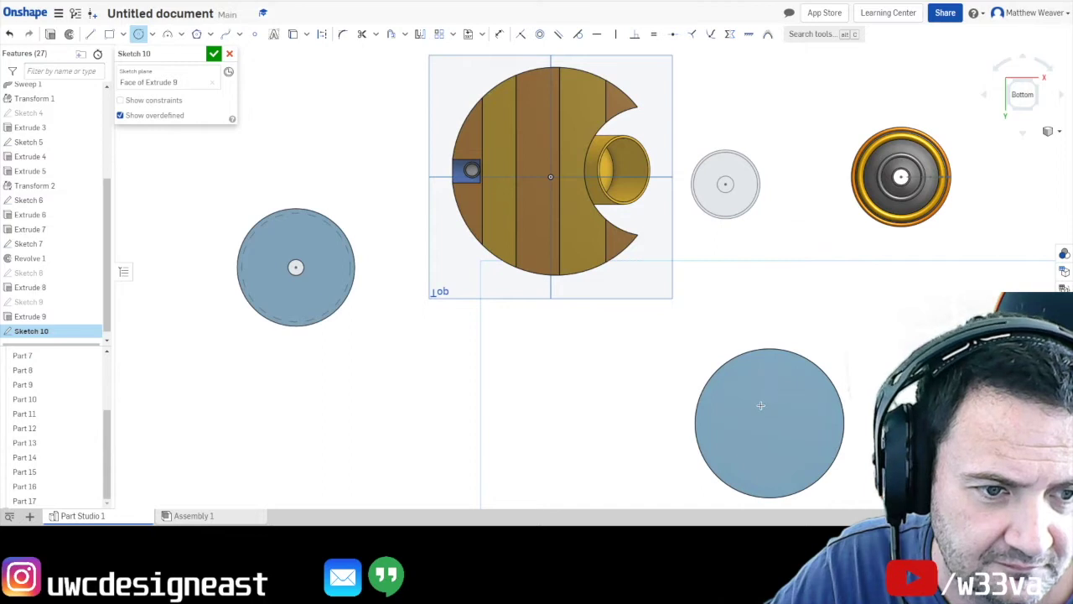
key("Escape")
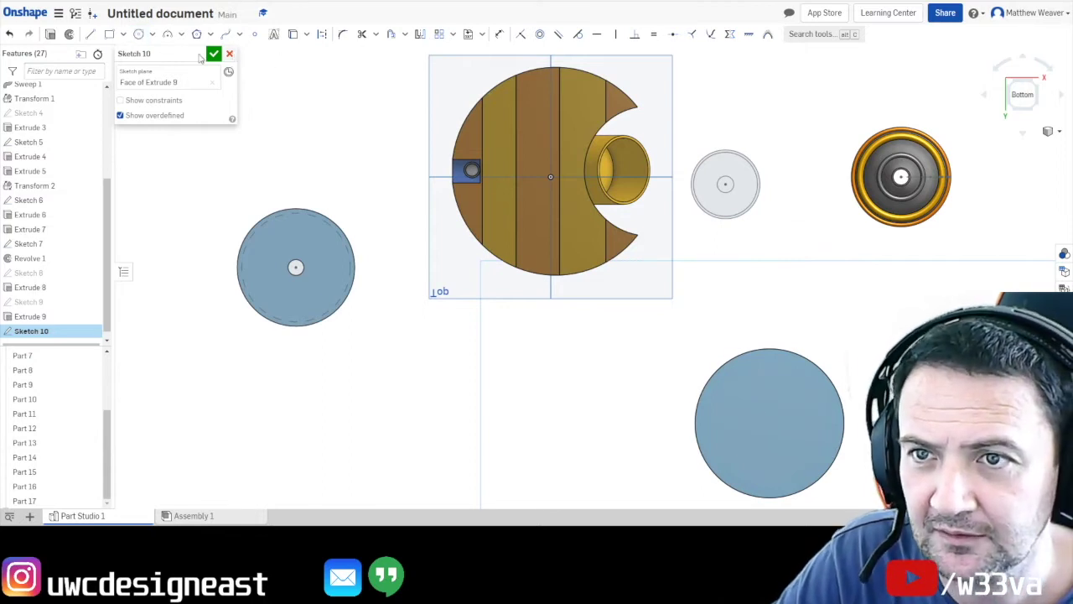
left_click(229, 53)
Sketch a circle about 10 mm in diameter at the centre of the hexagon-cavity cylinder's bottom face.
left_click(581, 56)
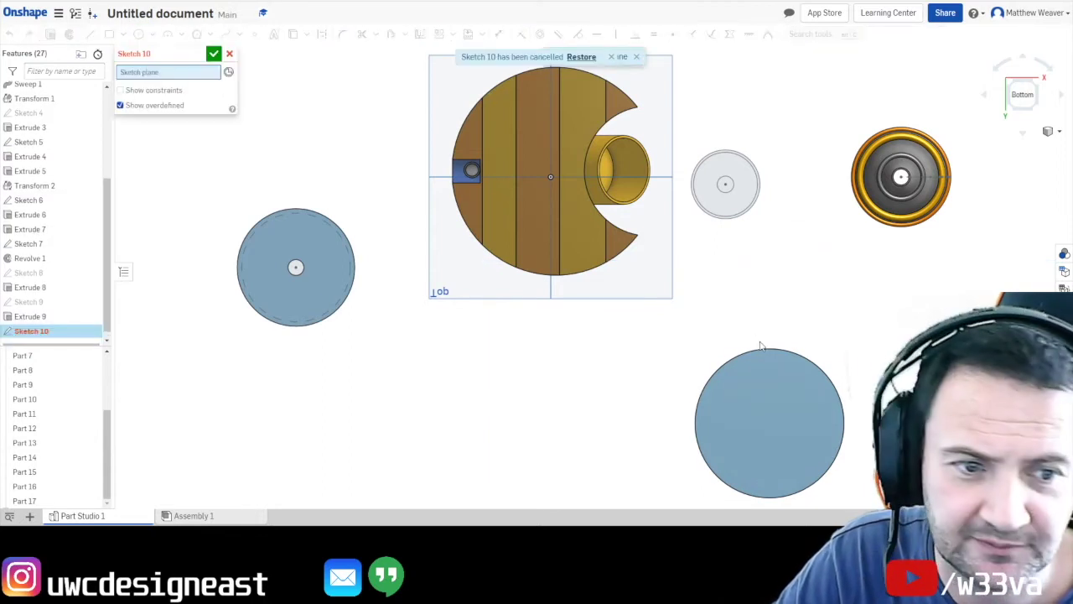
left_click(751, 405)
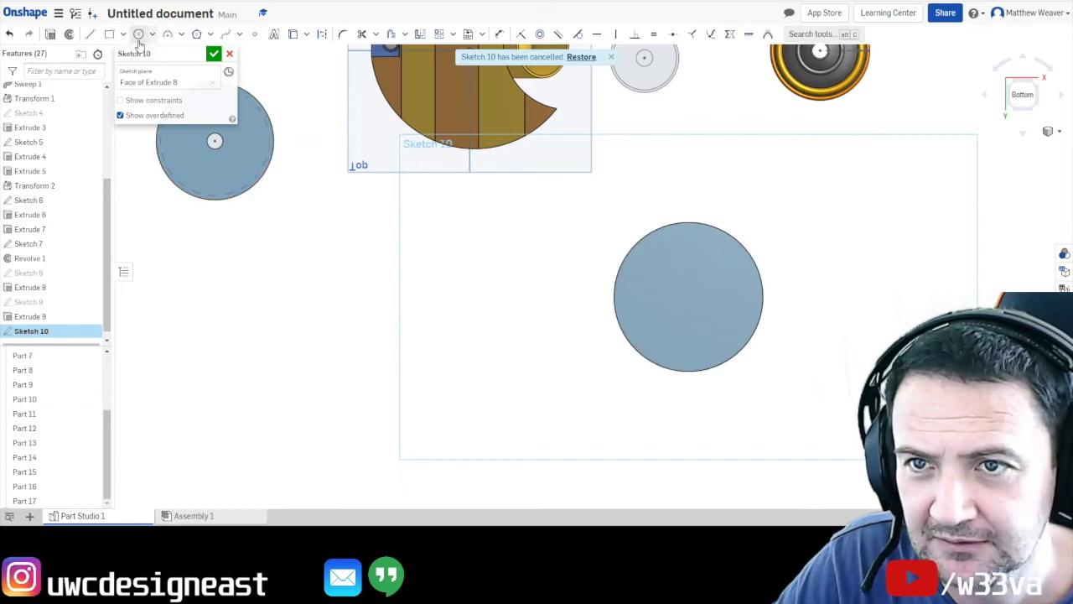
left_click(138, 34)
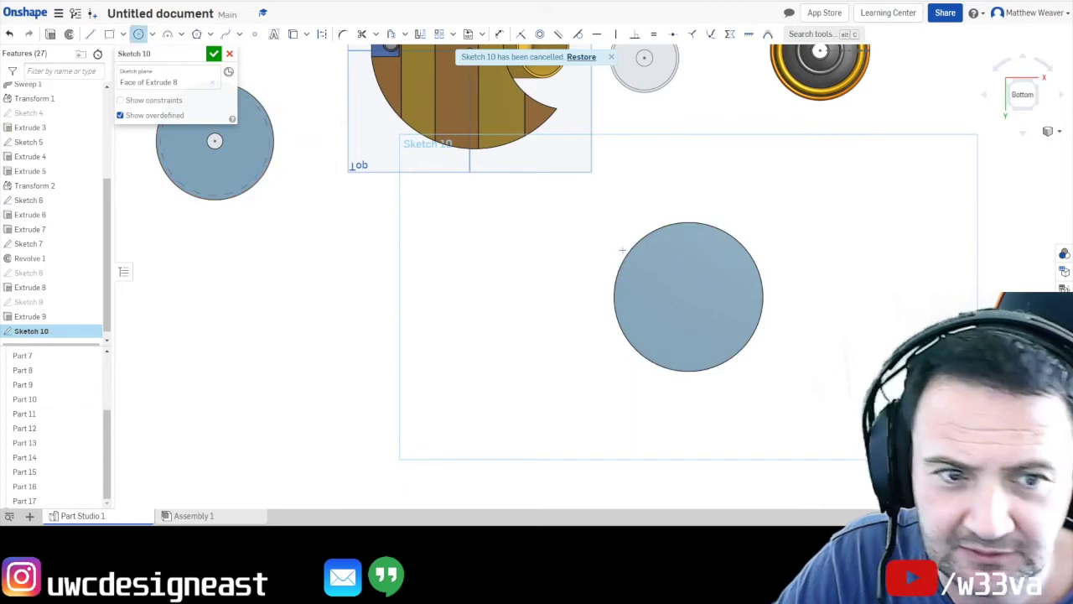
left_click(688, 296)
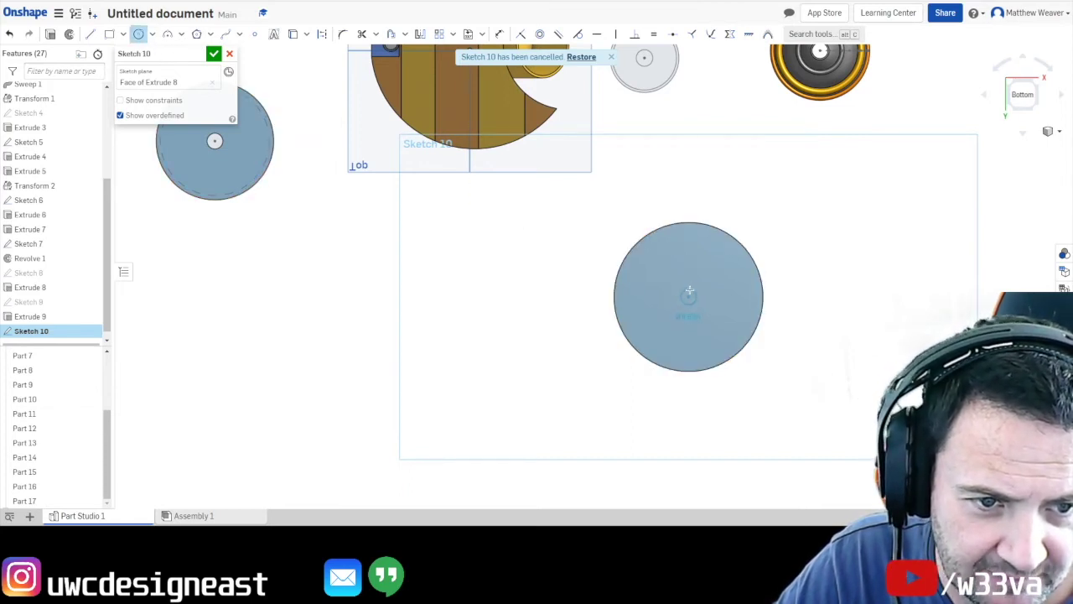
left_click(690, 289)
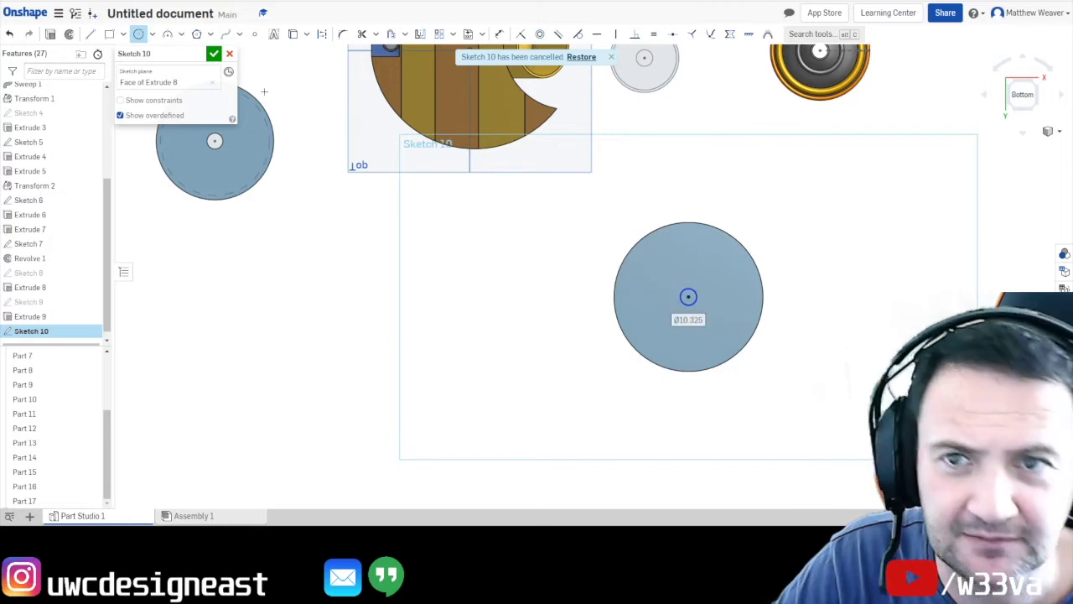
Cut the small circle up through the cylinder's base into the hexagonal cavity, removing material from that part only.
left_click(48, 35)
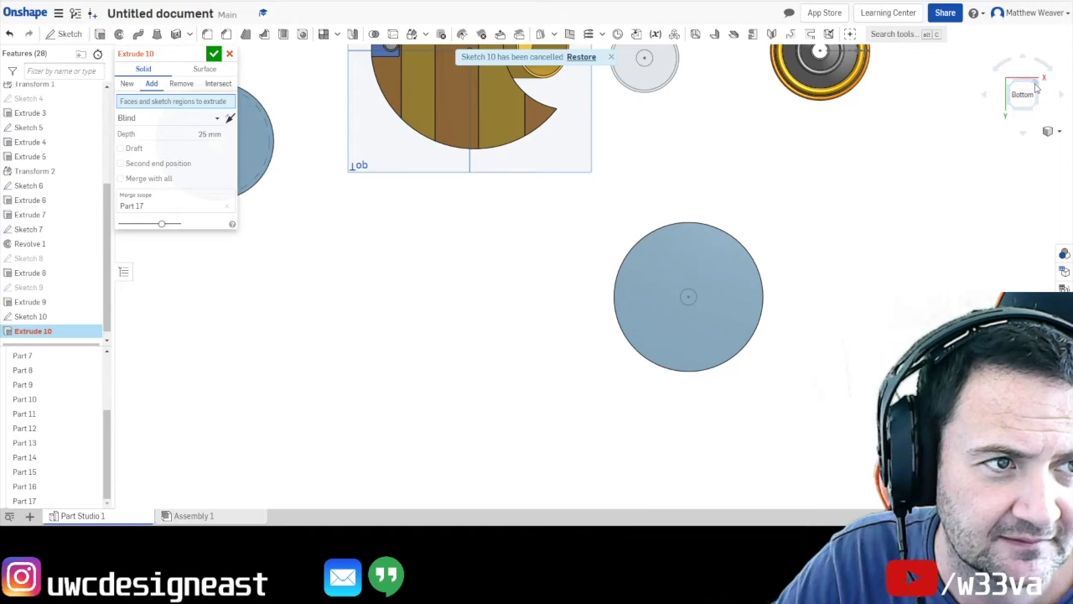
key("shift+7")
left_click(182, 84)
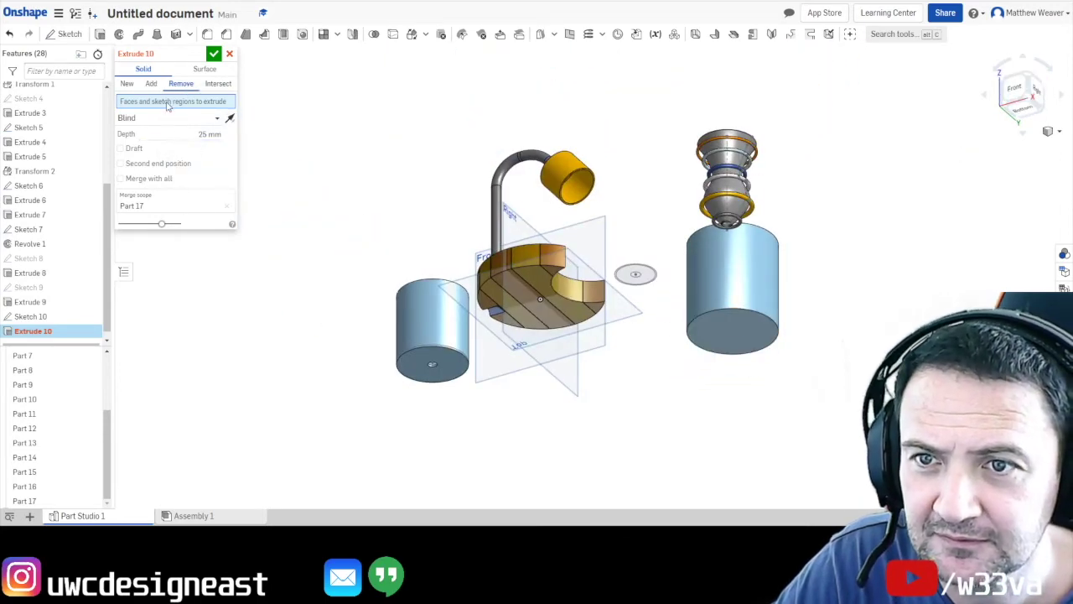
scroll(678, 303, "down", 2)
scroll(636, 313, "up", 6)
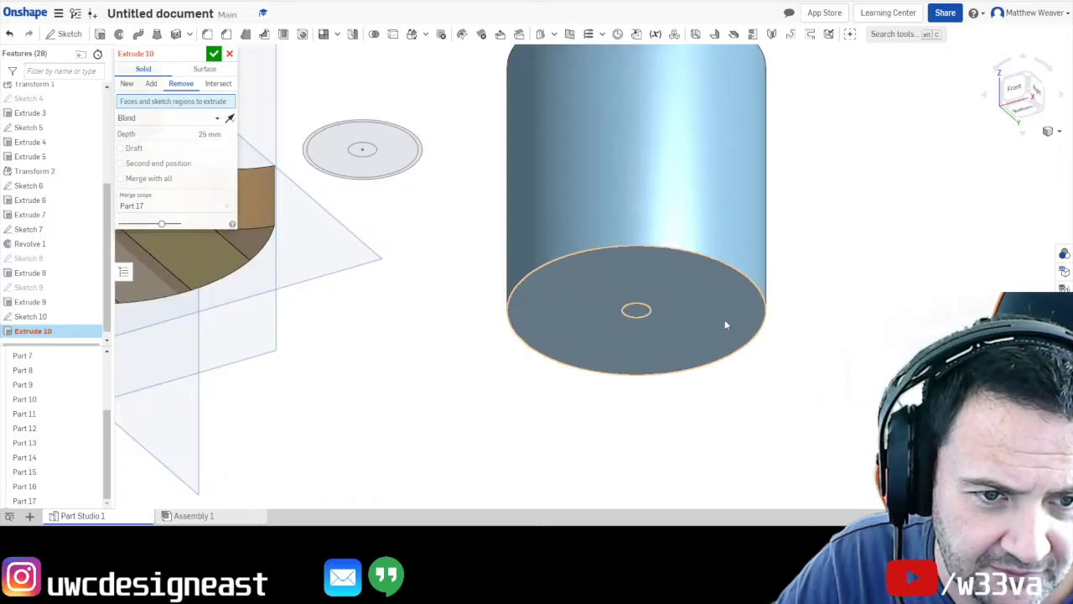
left_click(636, 316)
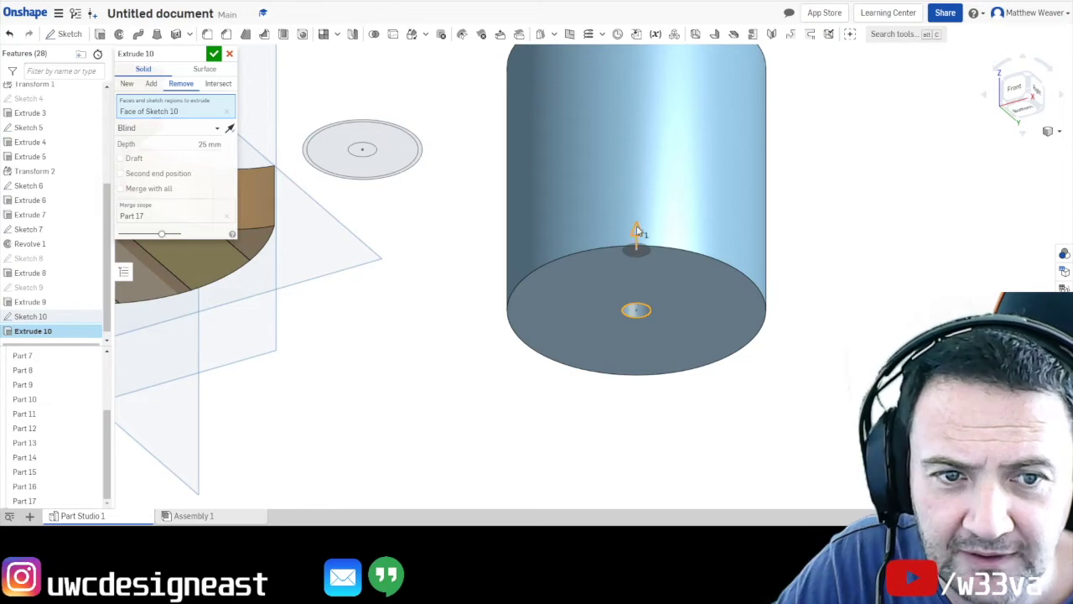
left_click_drag(637, 183, 635, 156)
left_click(214, 54)
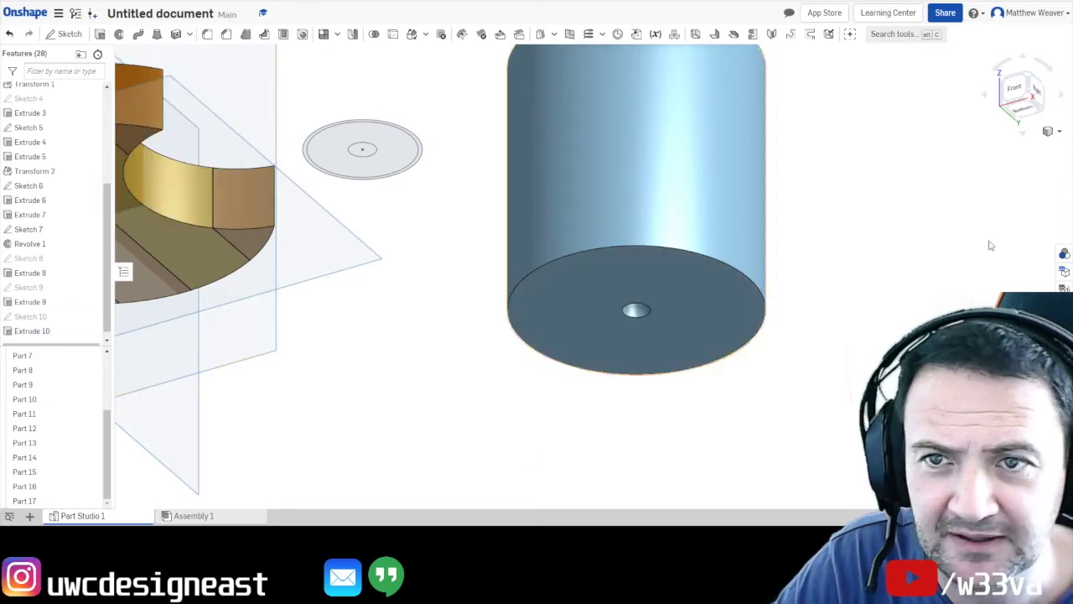
Sketch a circle about 94 mm in diameter on the Top plane, in free space clear of the lamp and the other shade parts.
left_click(1030, 117)
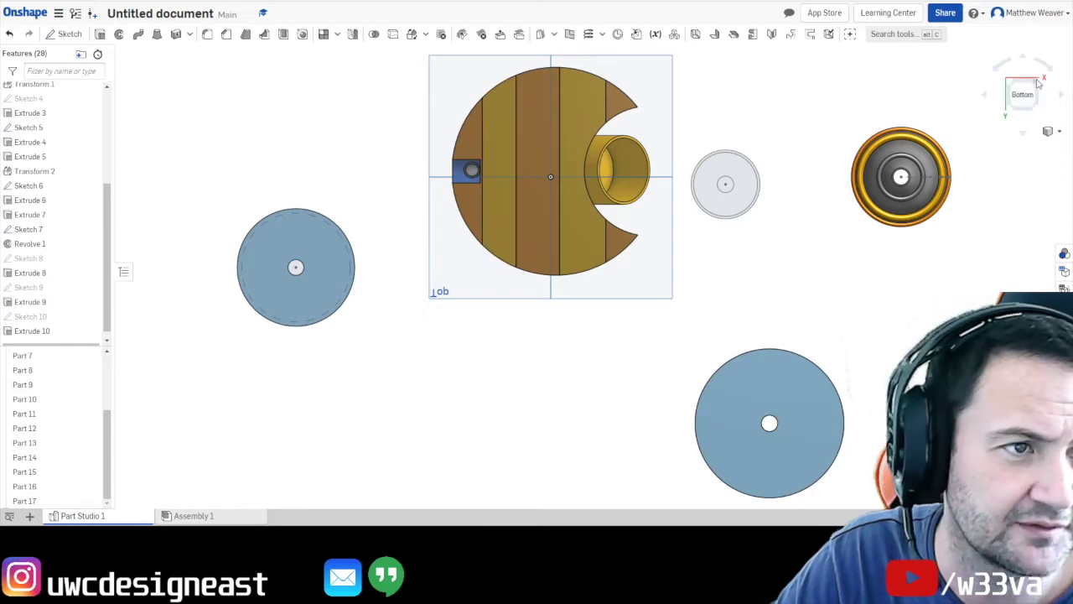
left_click(1038, 83)
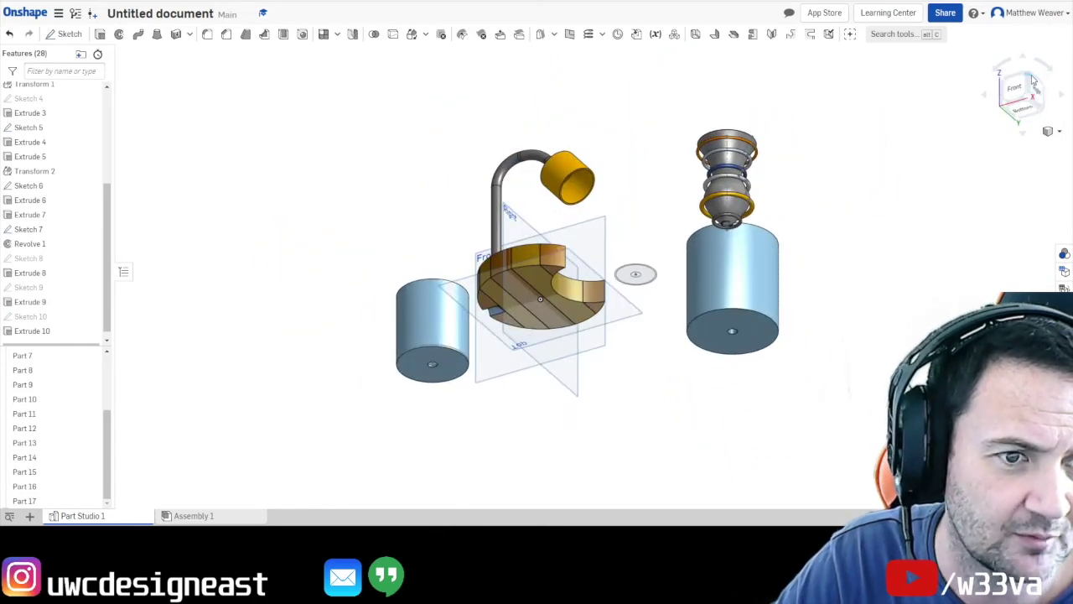
left_click(1034, 80)
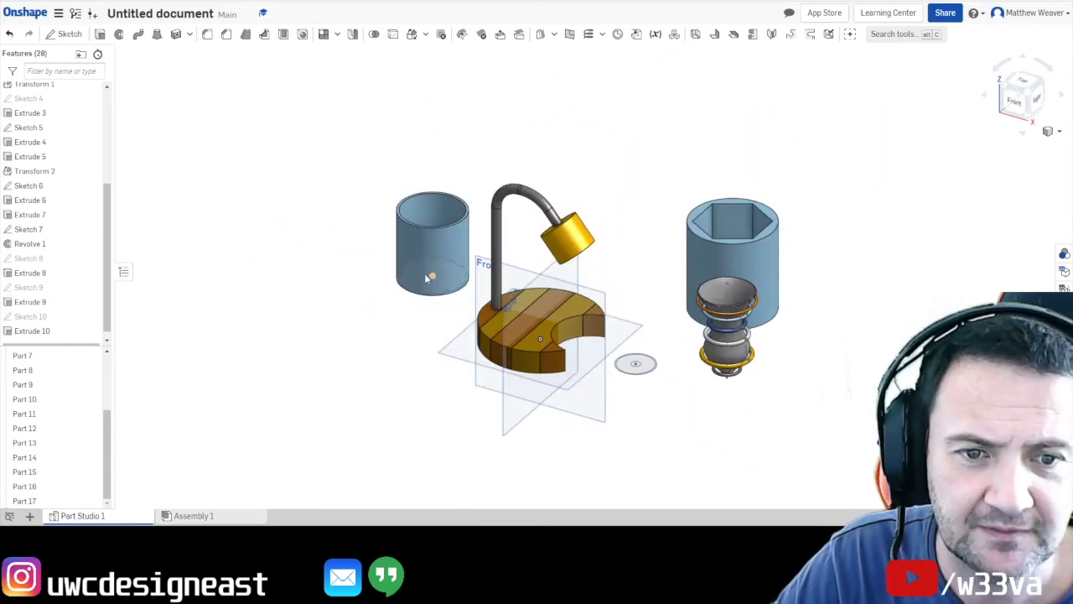
middle_click_drag(359, 307, 535, 271)
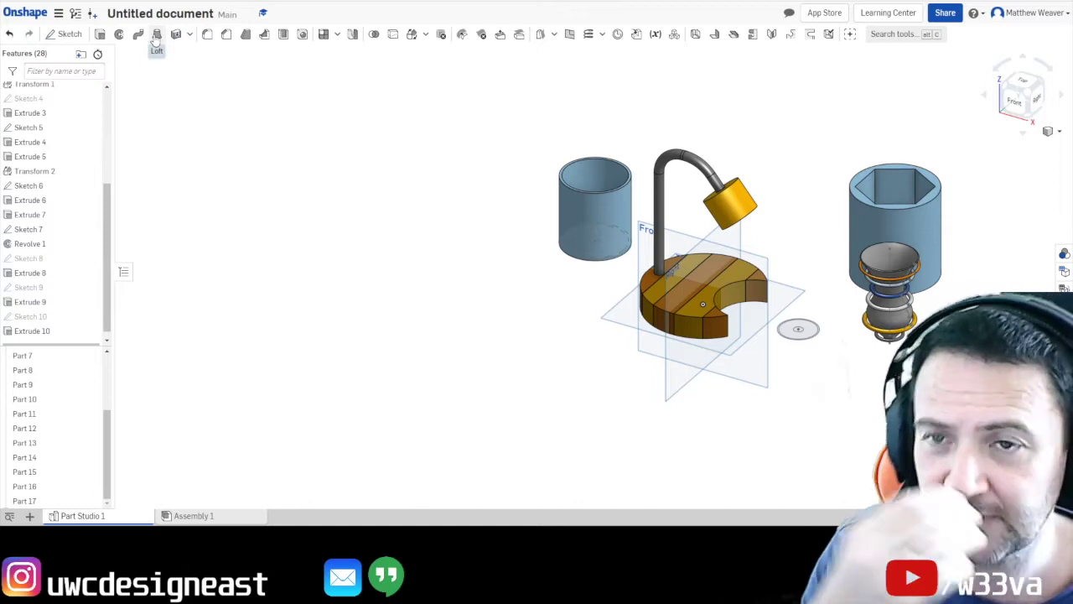
key("shift+s")
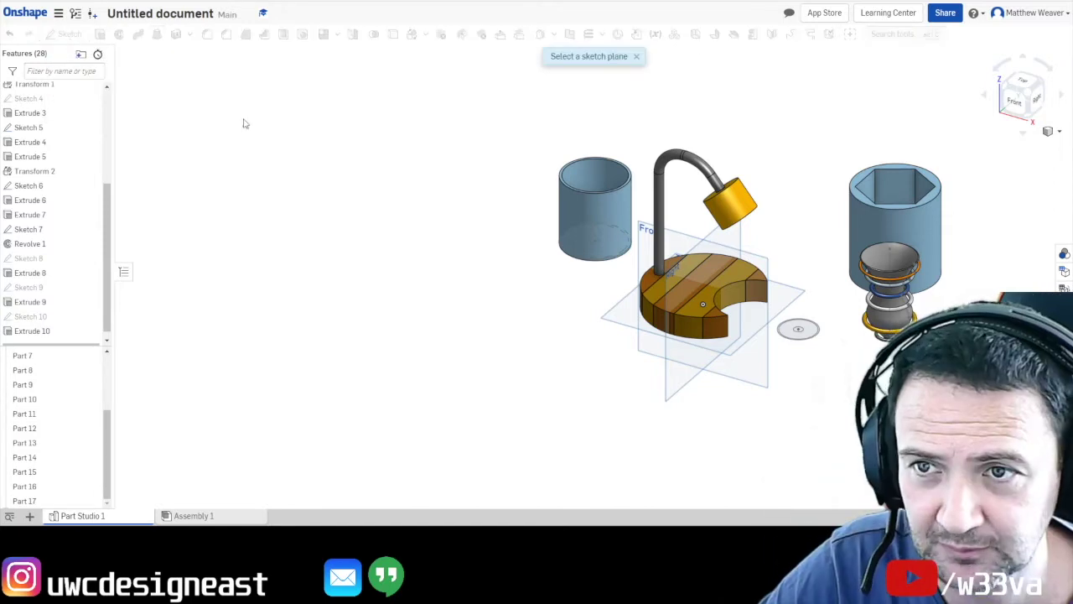
left_click(628, 340)
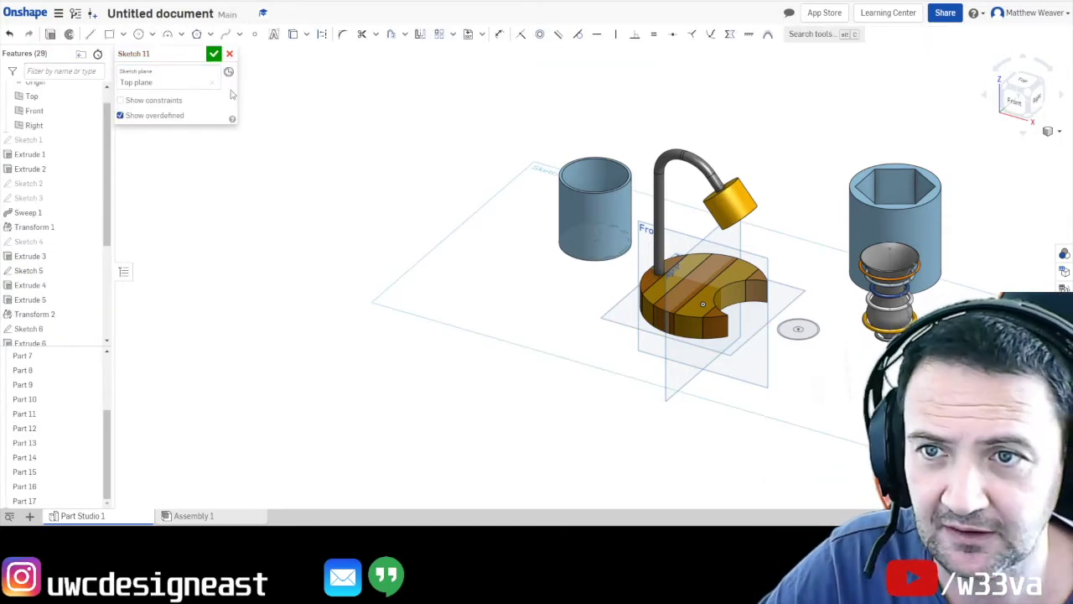
left_click(1022, 82)
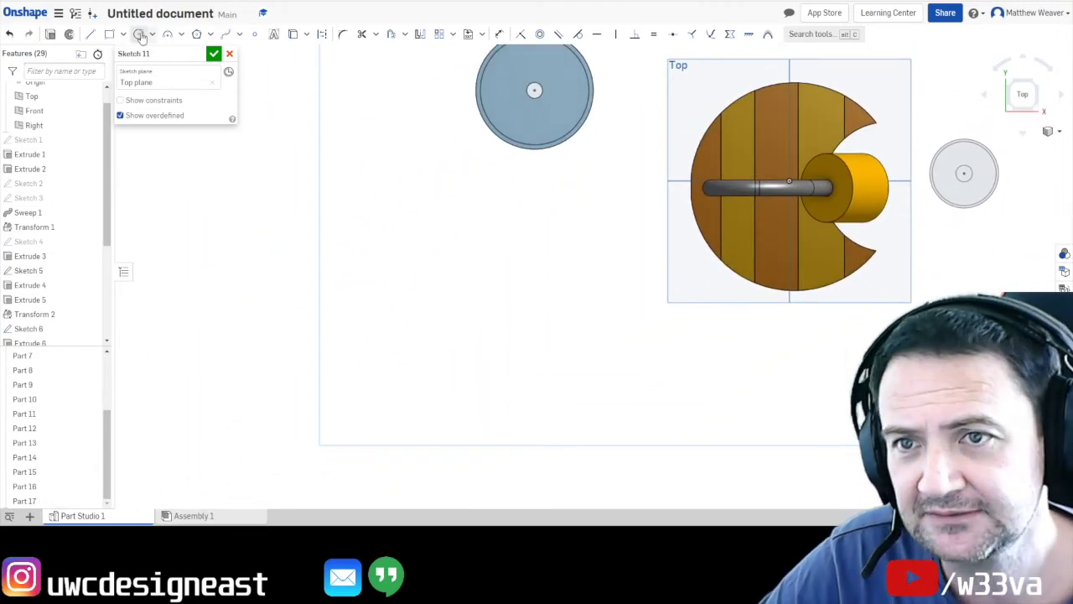
left_click(139, 33)
left_click(482, 303)
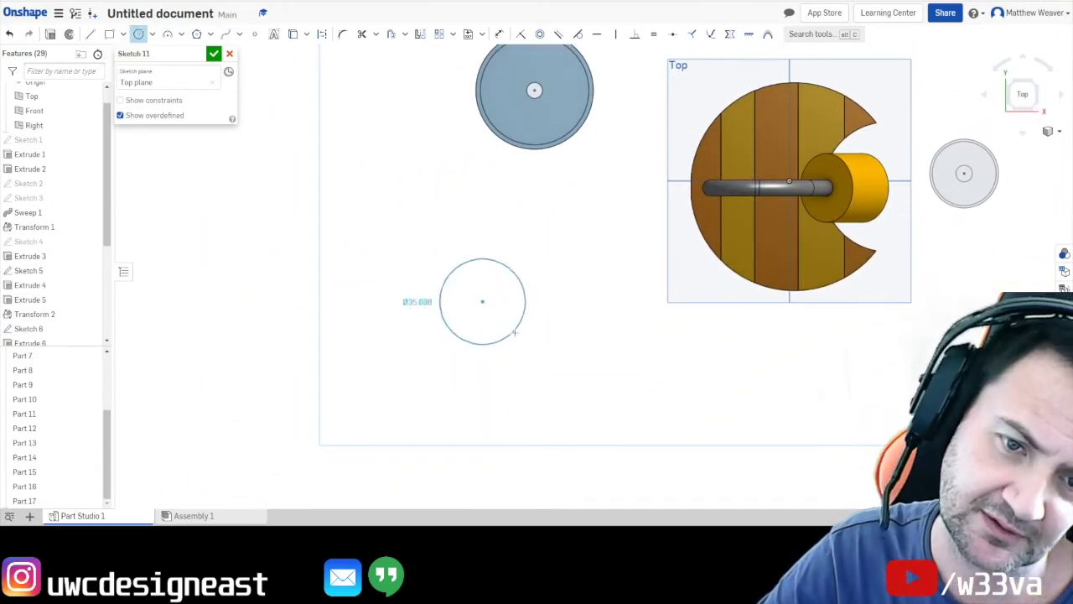
left_click(549, 338)
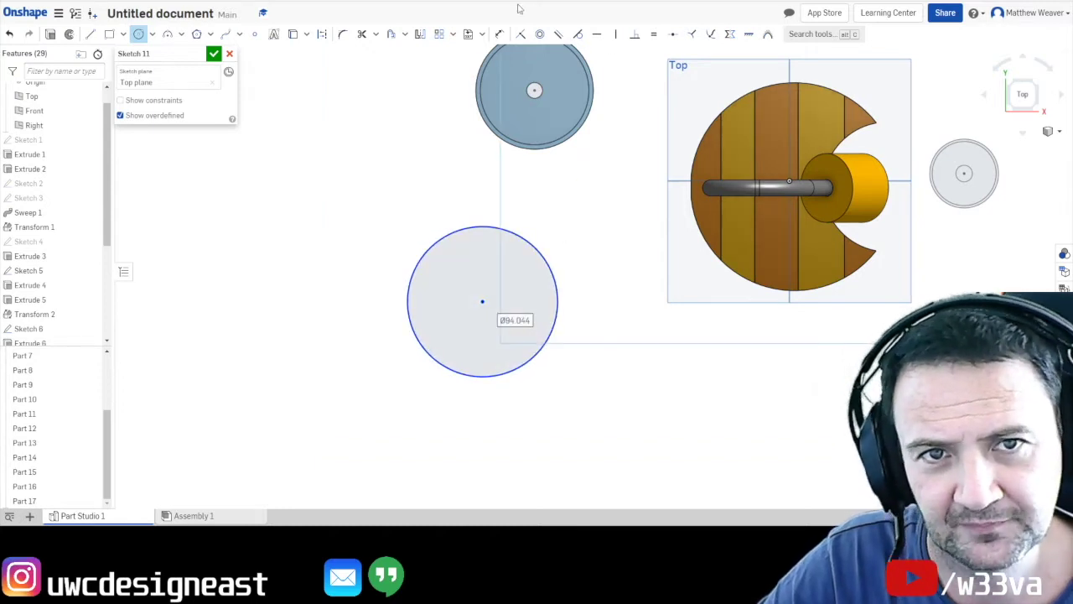
Offset the new circle 5 mm outward to form a ring and finish the sketch.
left_click(391, 33)
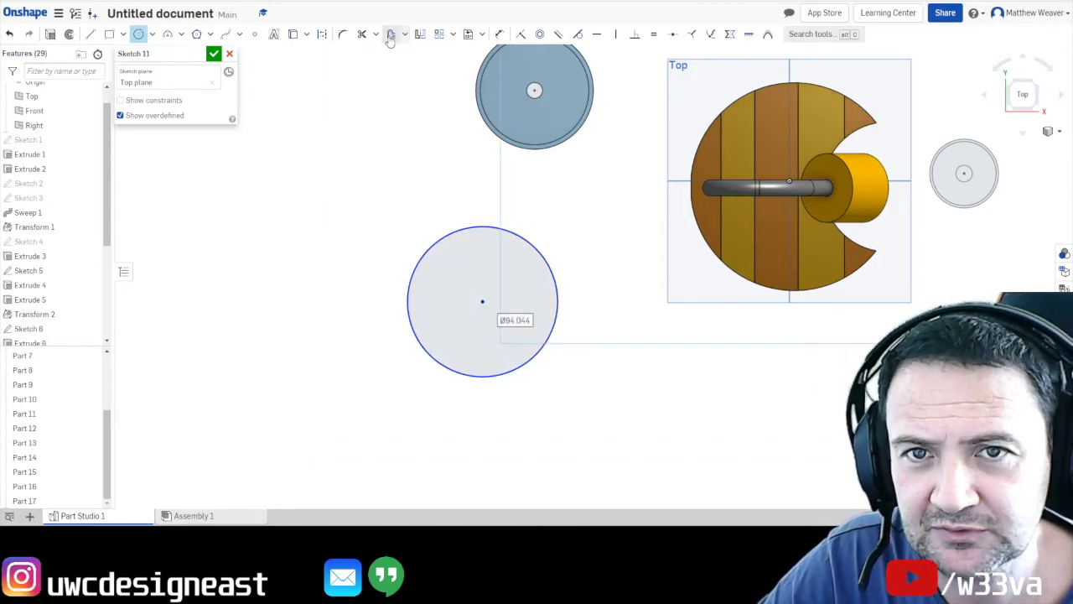
left_click(551, 334)
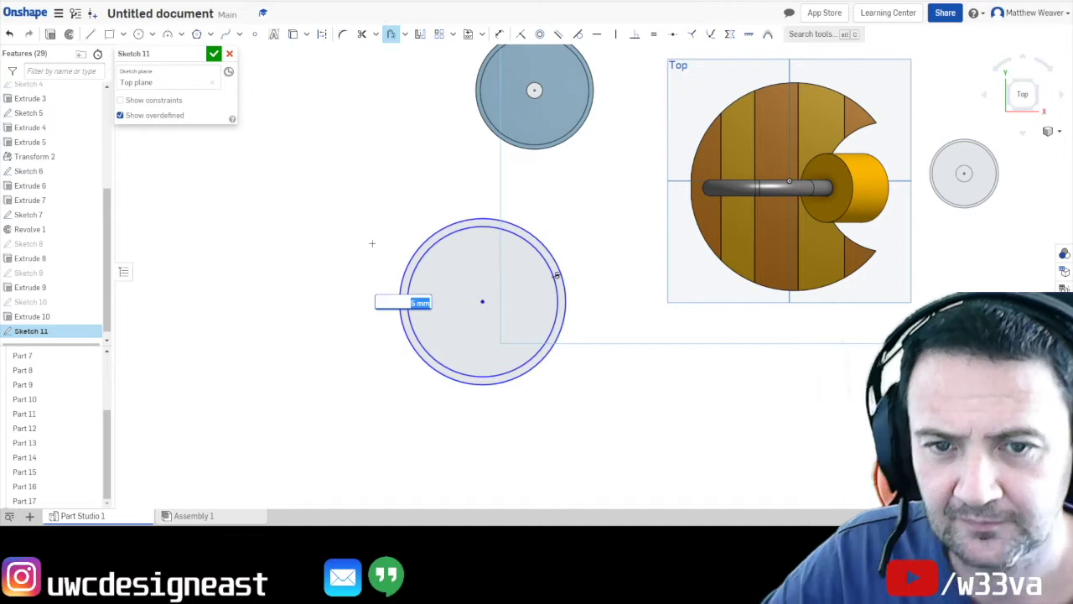
left_click(213, 53)
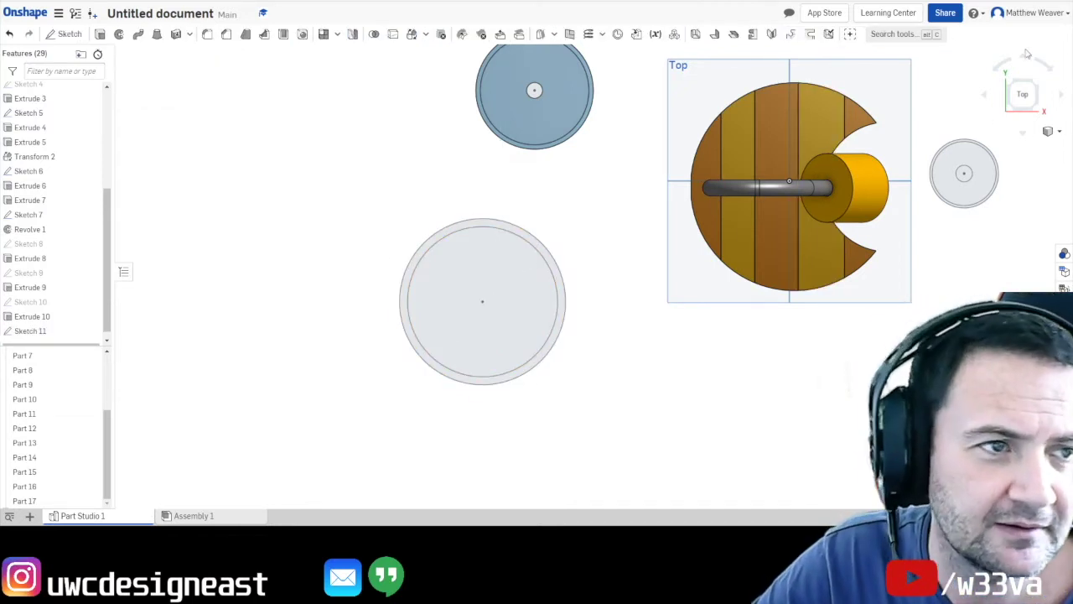
Create a construction plane offset 29 mm above the Top plane.
left_click(1036, 109)
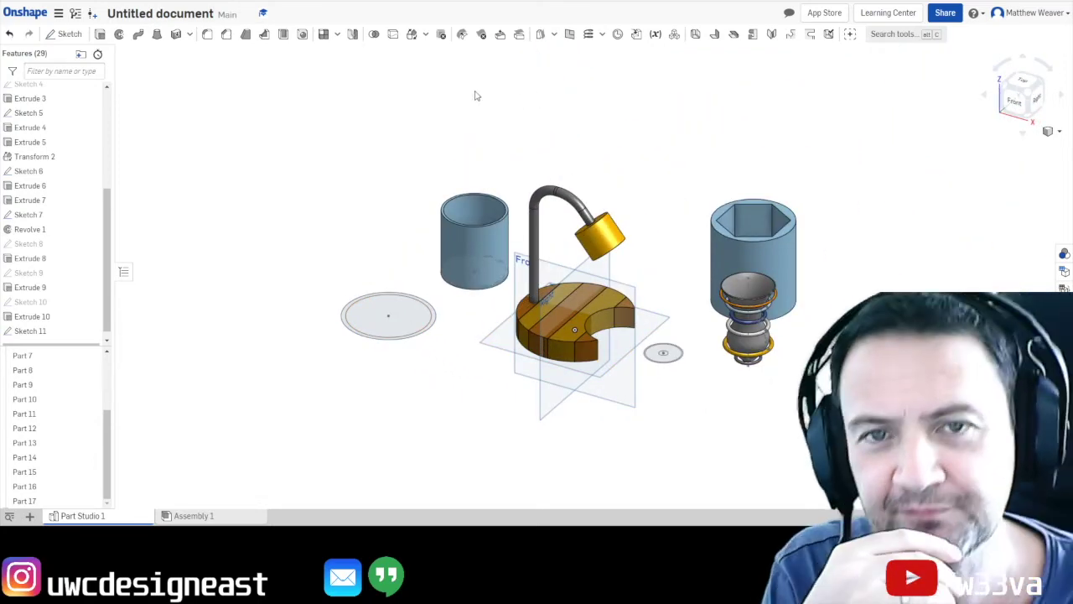
left_click(570, 34)
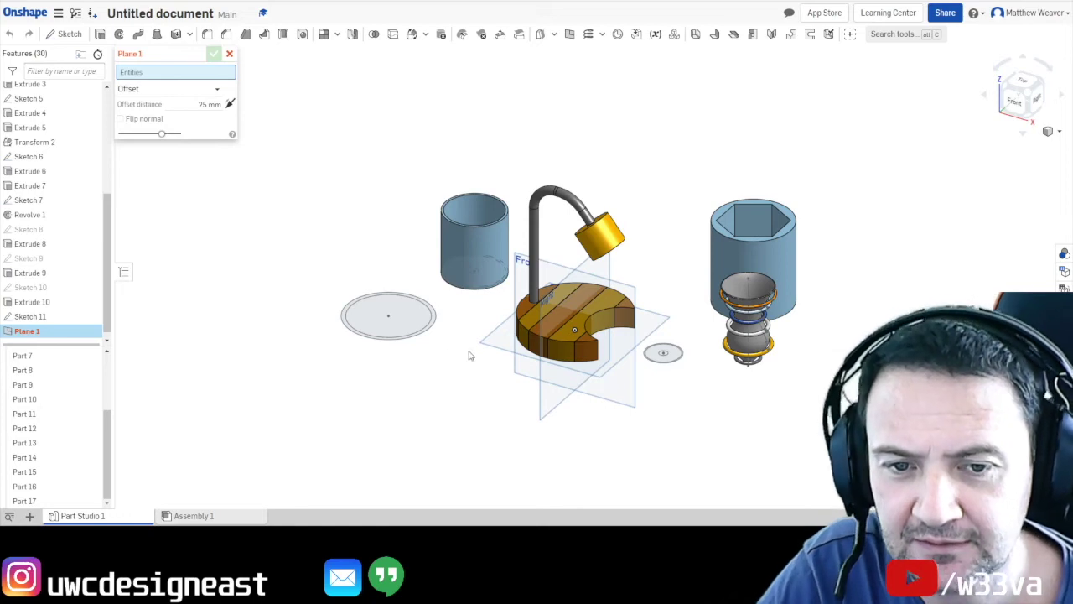
left_click(498, 338)
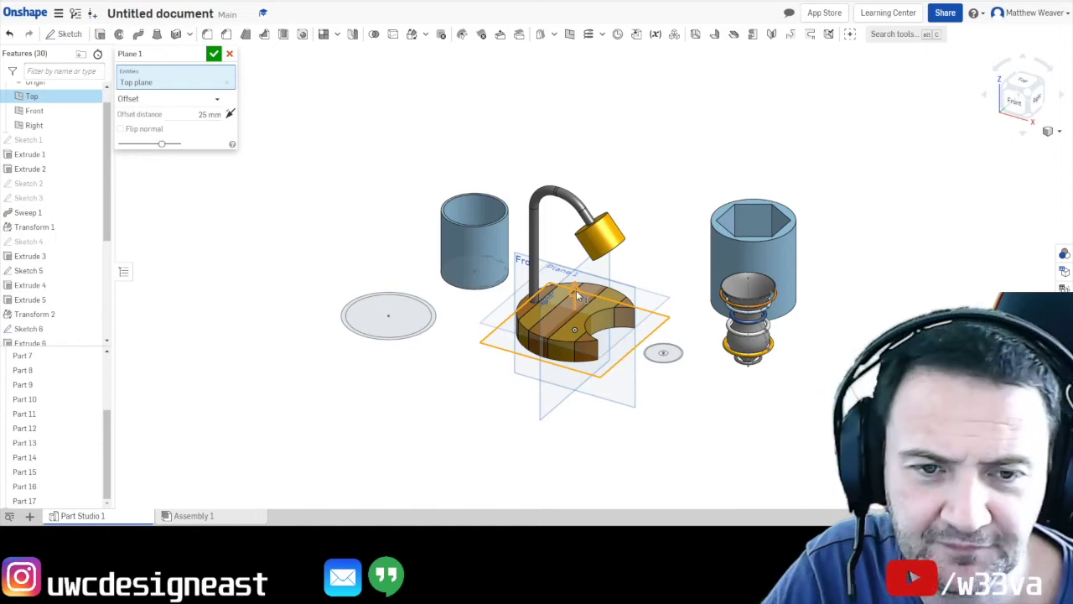
left_click_drag(577, 290, 576, 290)
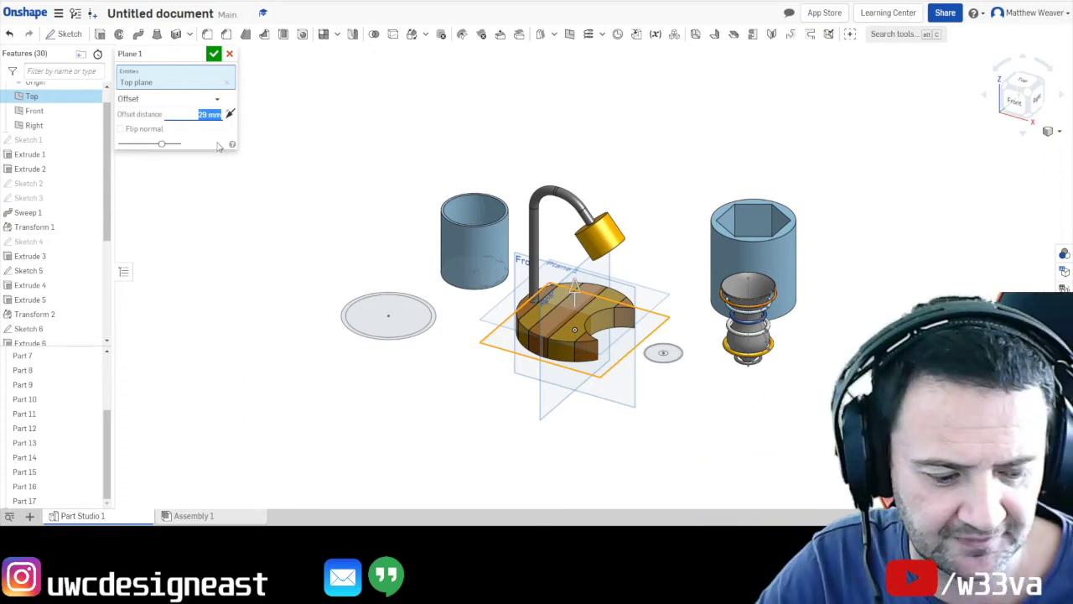
left_click(214, 53)
Sketch an ellipse about 154 by 108 mm on the new offset plane, centred on the ring sketch and enclosing both circles.
left_click(70, 33)
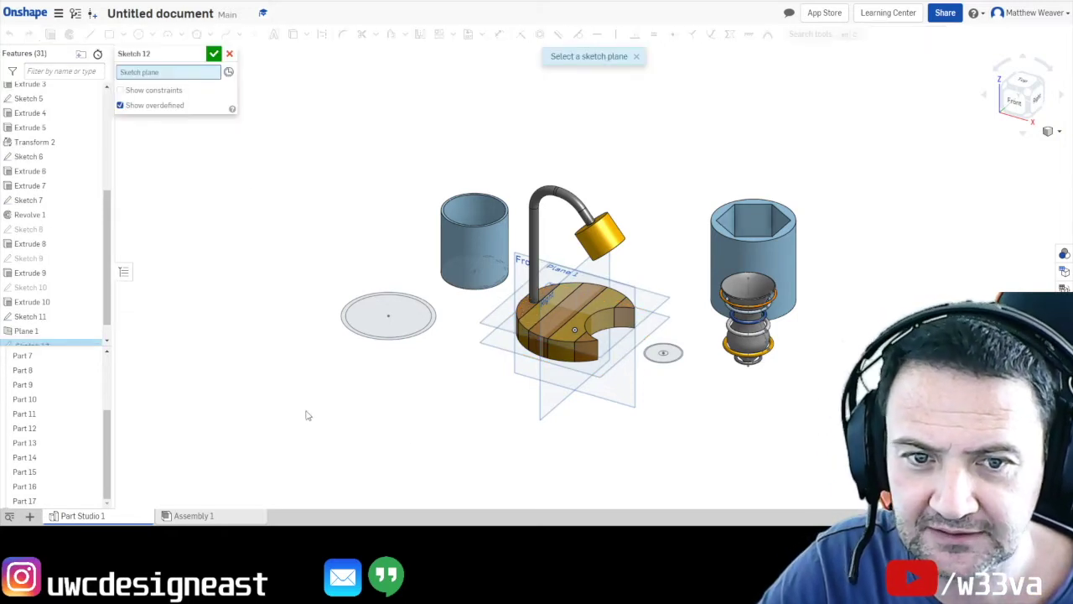
left_click(485, 352)
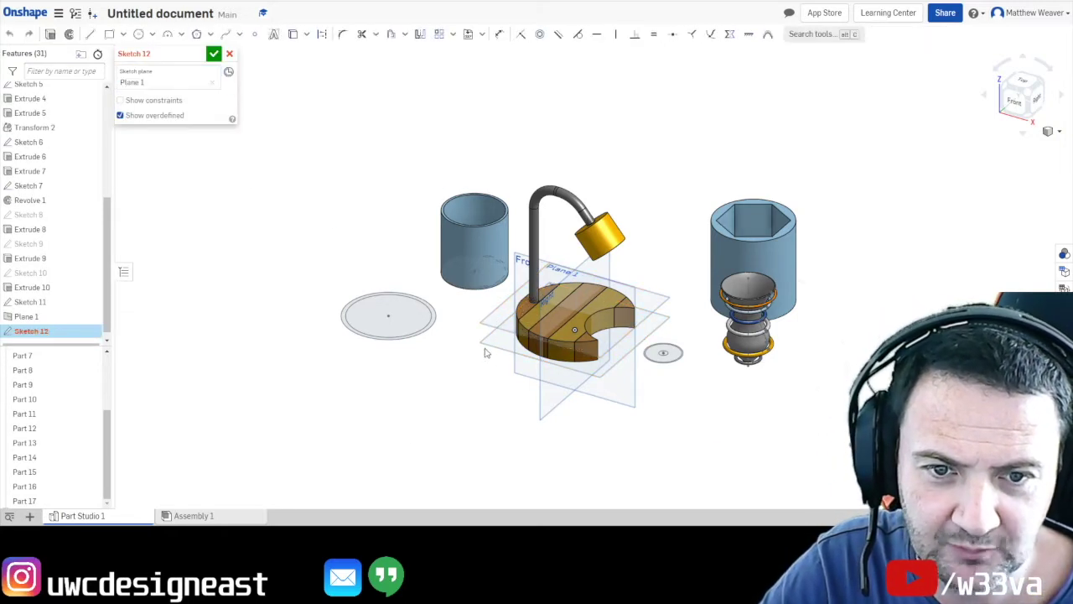
left_click(1019, 80)
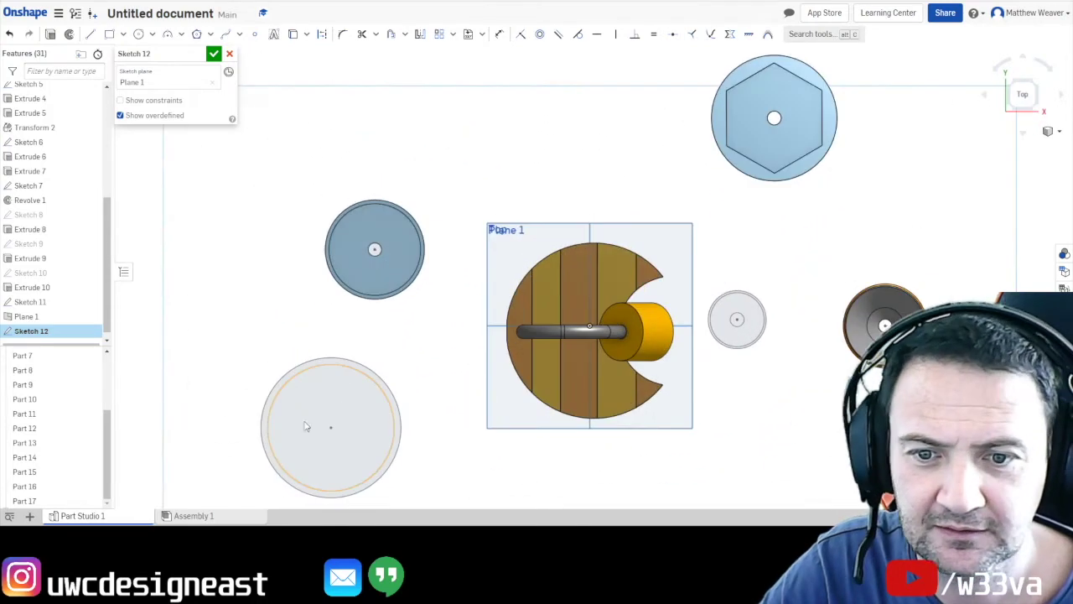
left_click(152, 34)
left_click(159, 90)
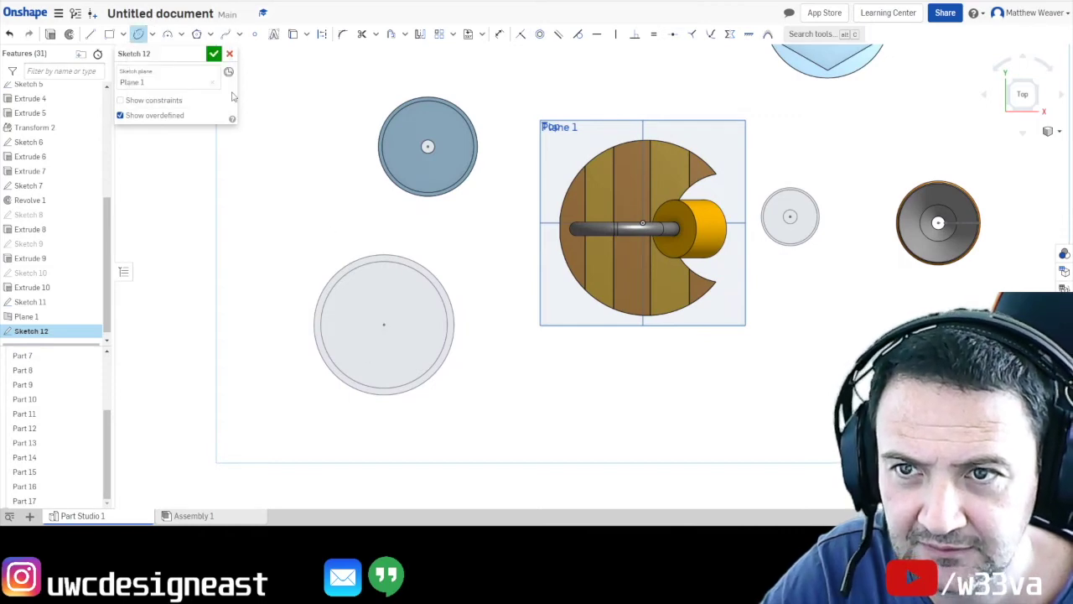
scroll(347, 311, "down", 5)
scroll(386, 335, "up", 8)
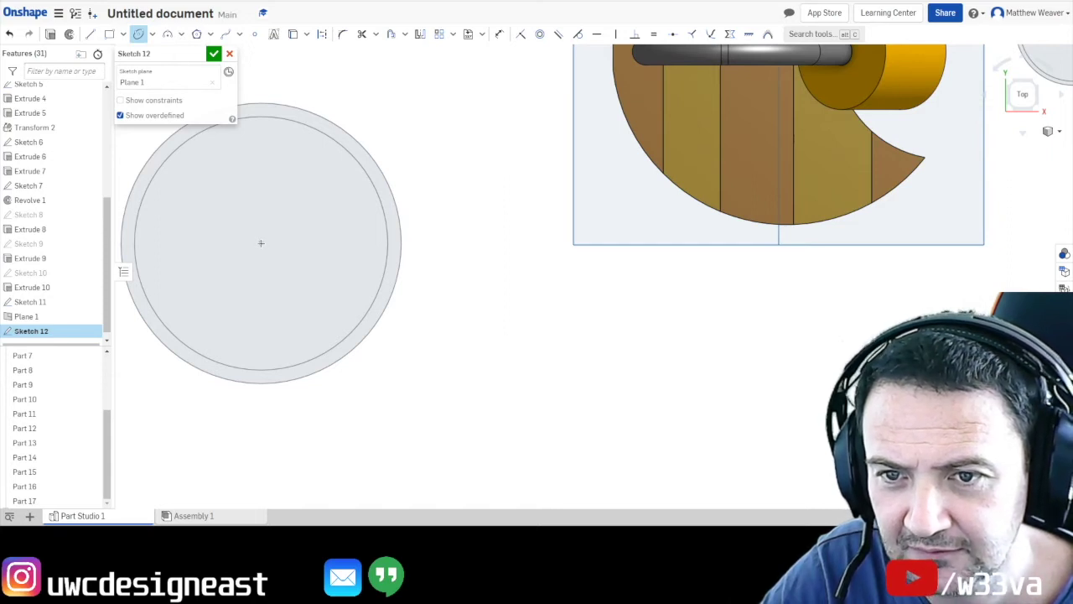
left_click(261, 243)
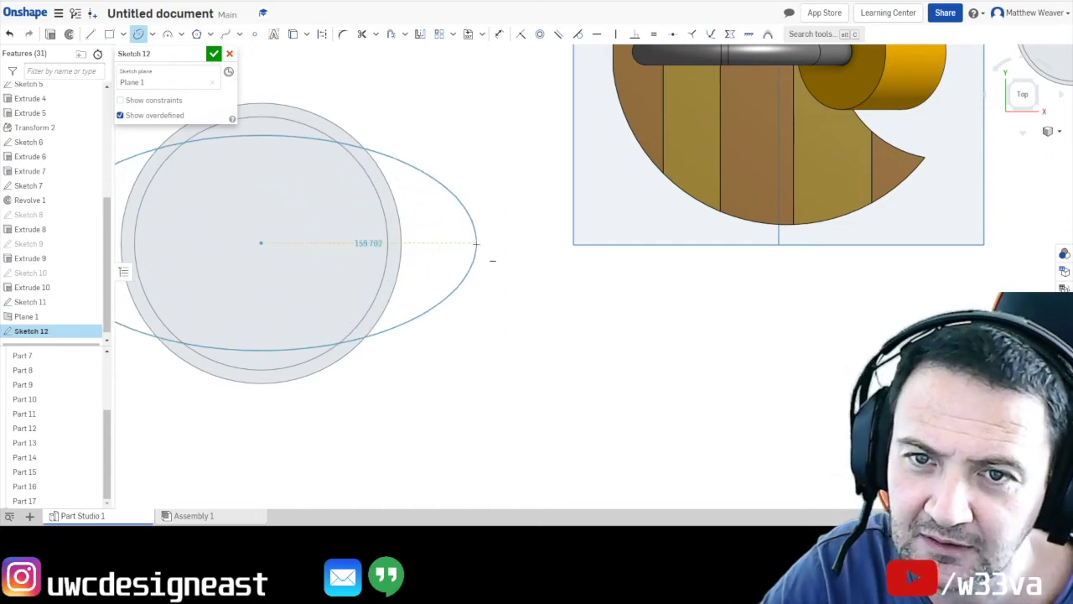
left_click(467, 244)
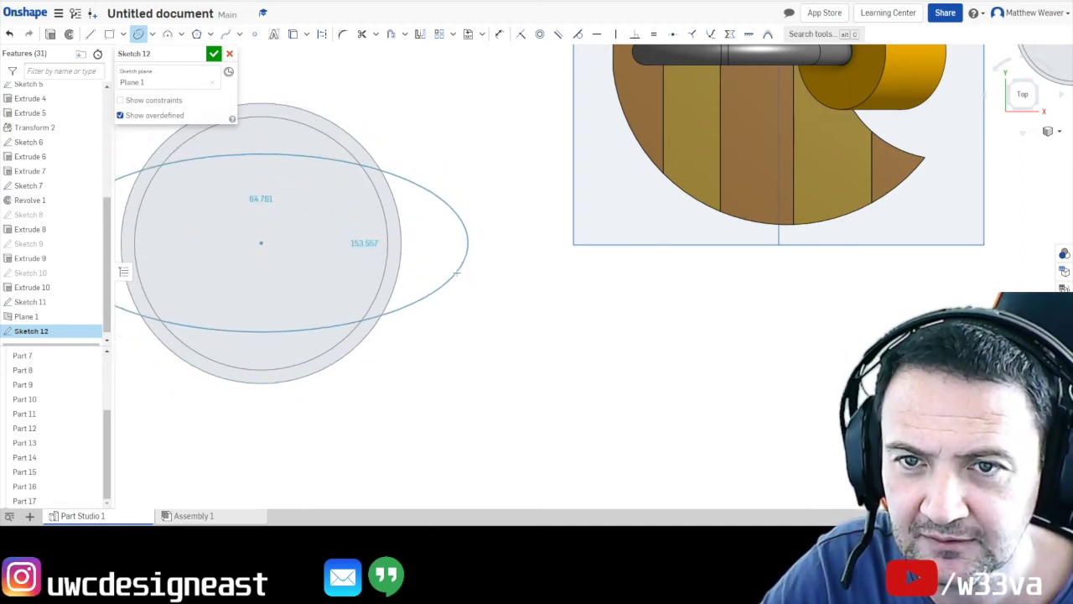
left_click(262, 387)
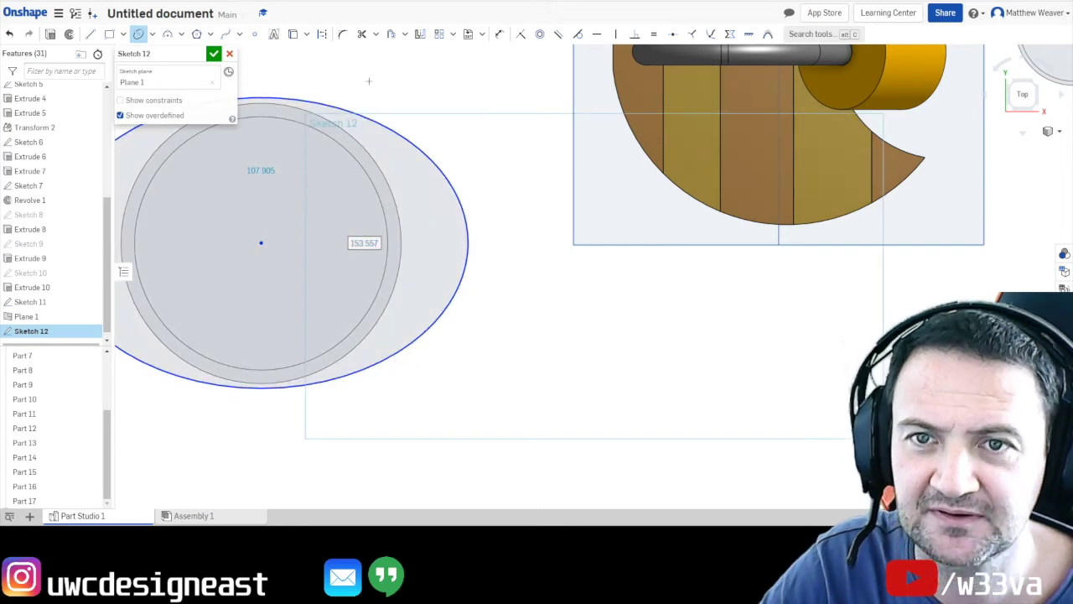
Offset the ellipse inward by a few millimetres to form an elliptical ring and finish the sketch.
middle_click_drag(421, 106, 550, 131)
left_click(390, 33)
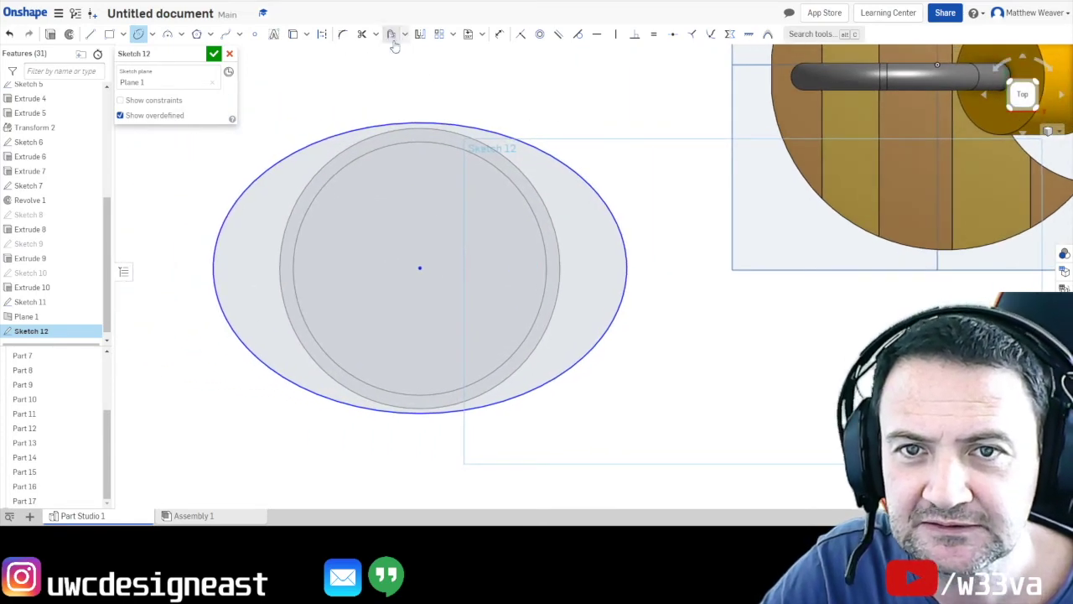
left_click(540, 150)
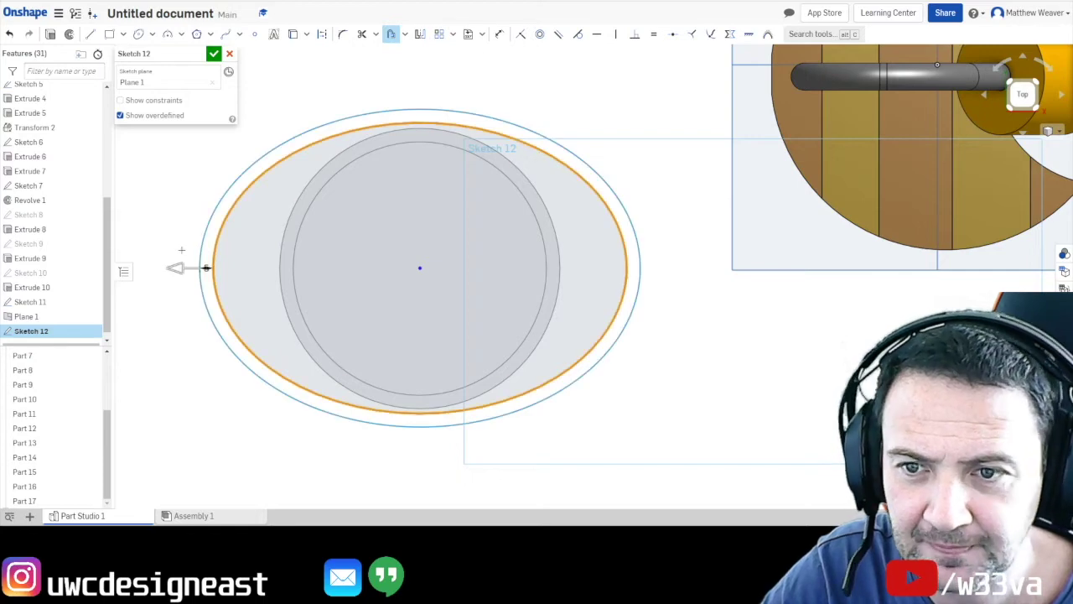
left_click_drag(206, 268, 216, 267)
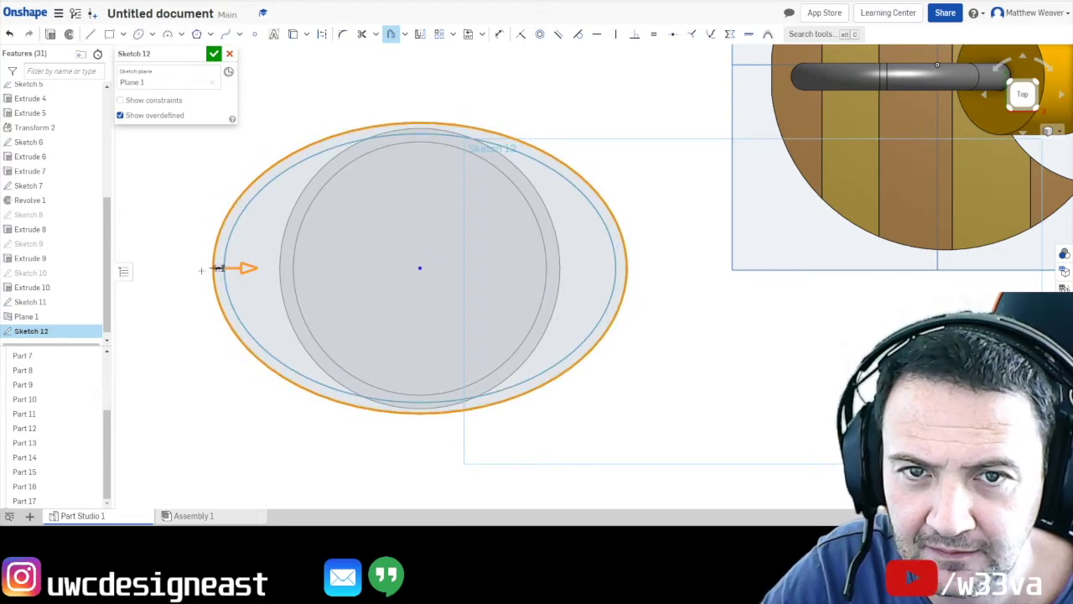
left_click(214, 52)
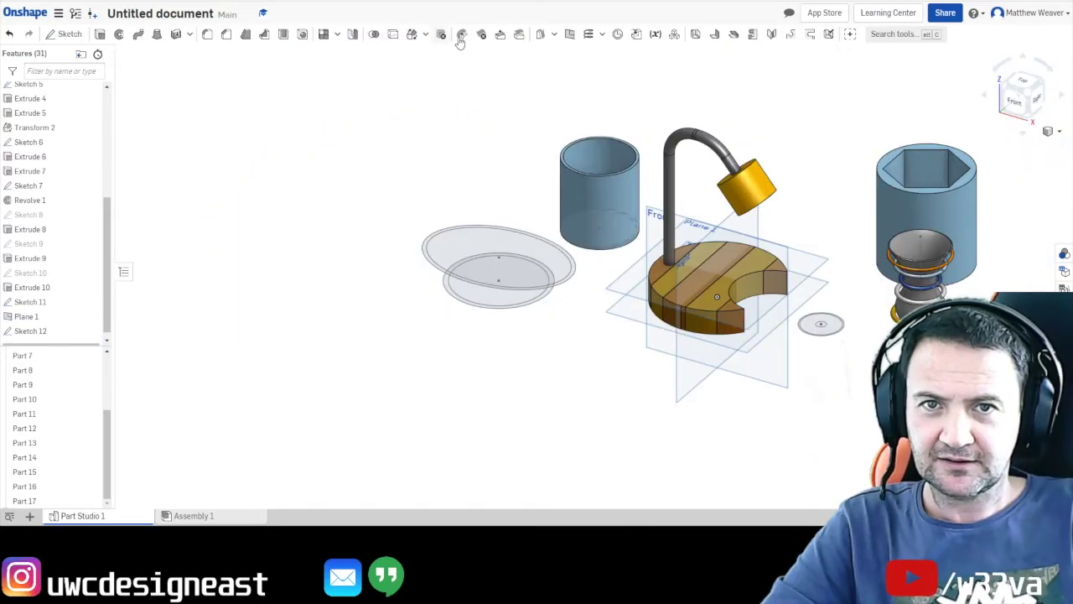
Create a construction plane offset 25 mm above Plane 1.
left_click(569, 35)
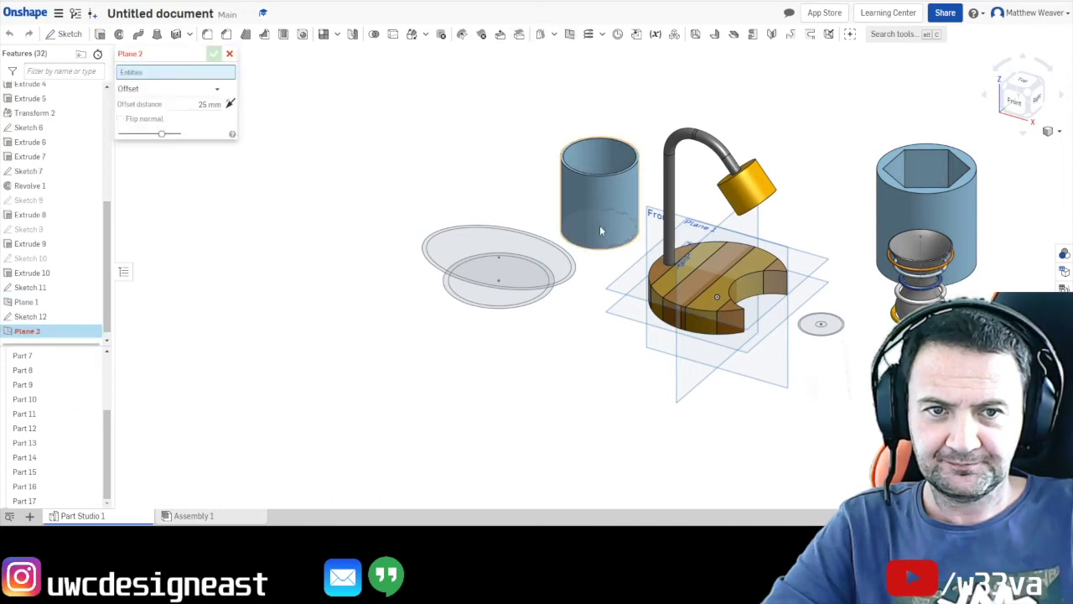
left_click(612, 293)
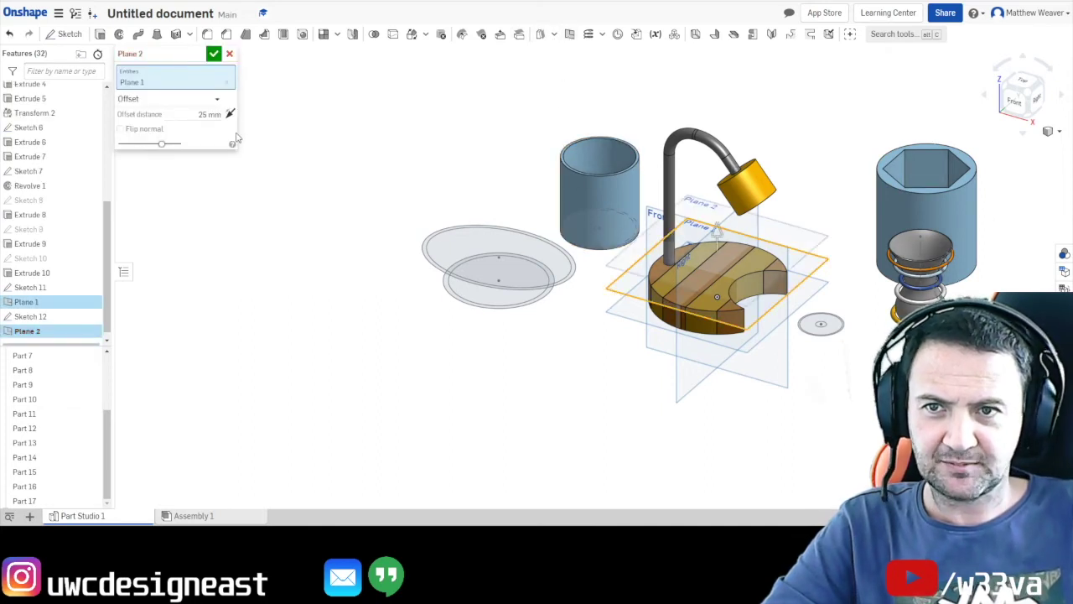
left_click(213, 54)
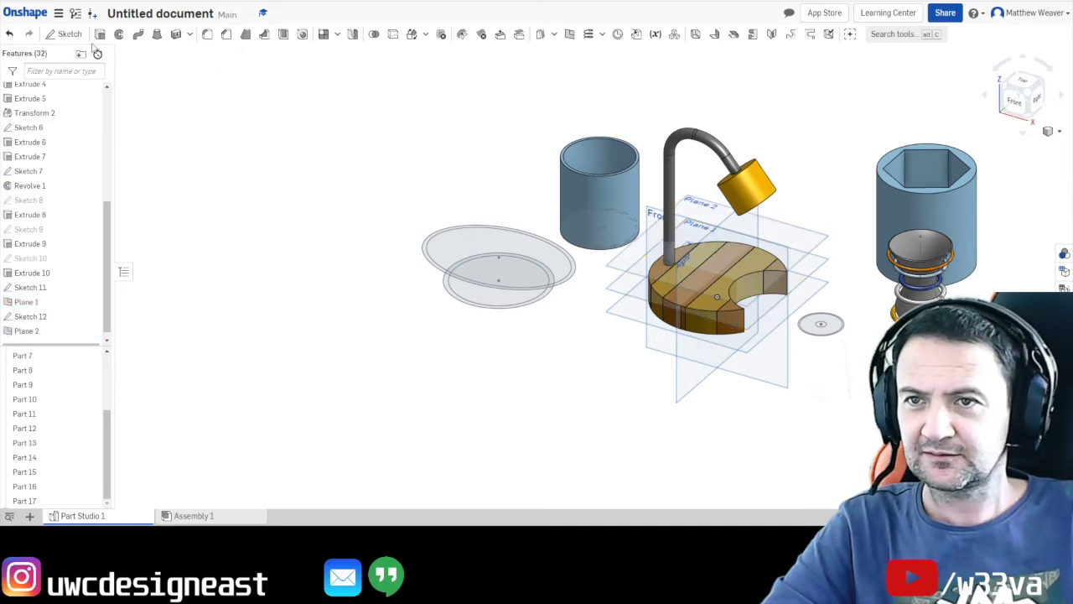
Sketch a circle on Plane 2, centred on the existing shade profiles and smaller than the base ring.
left_click(64, 33)
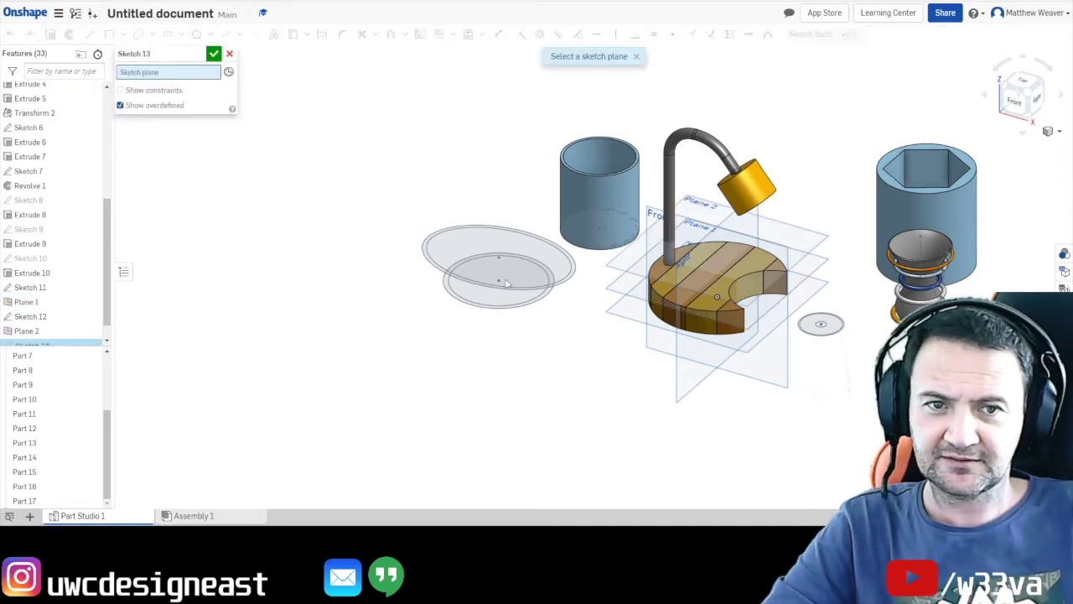
left_click(616, 270)
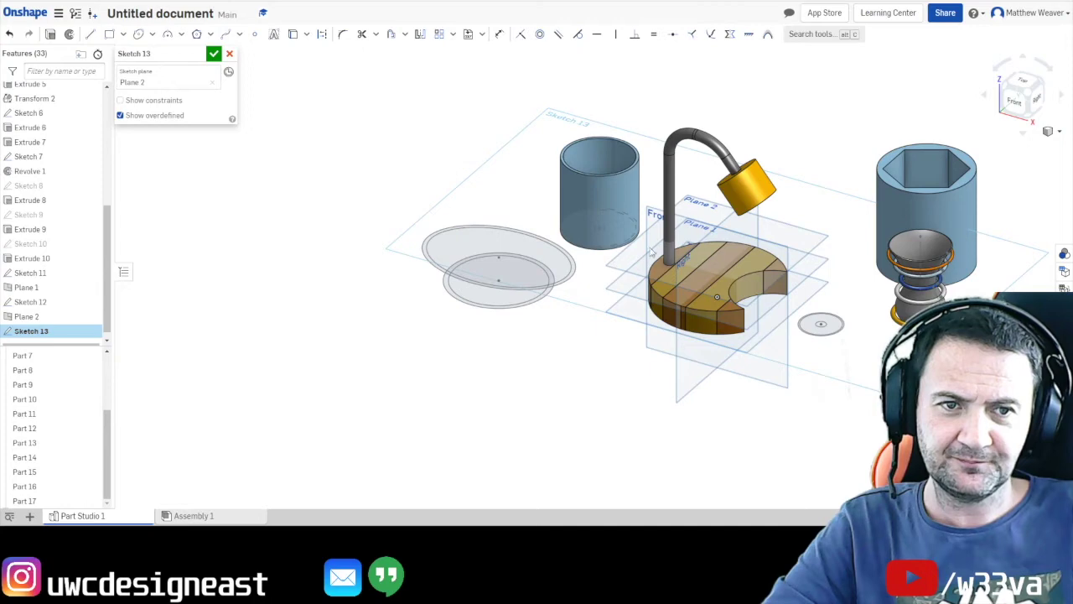
left_click(1025, 88)
middle_click_drag(443, 378, 551, 252)
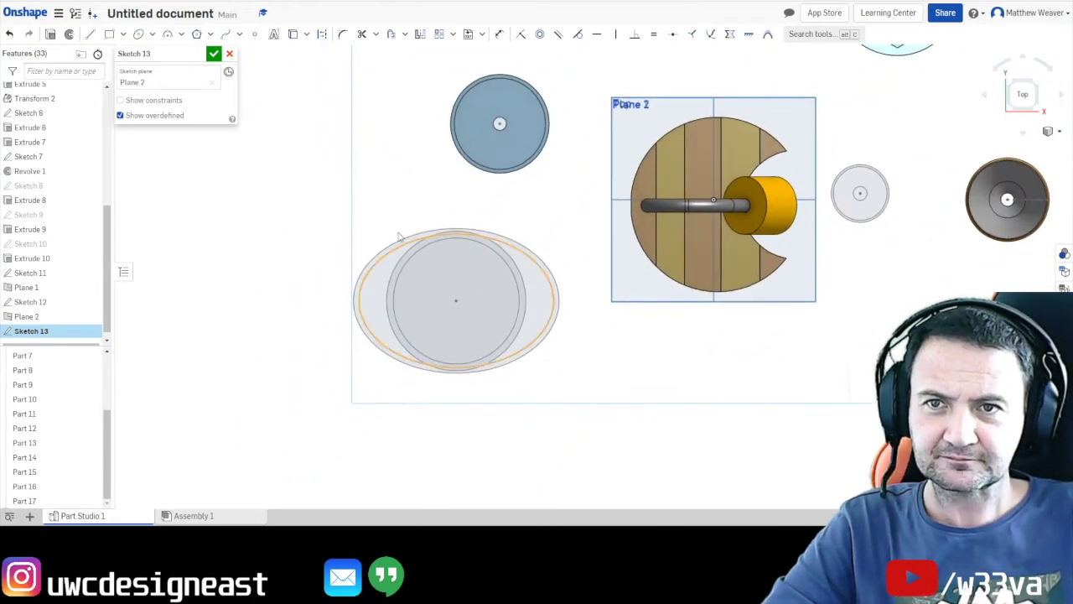
left_click(152, 34)
left_click(164, 52)
scroll(409, 294, "down", 3)
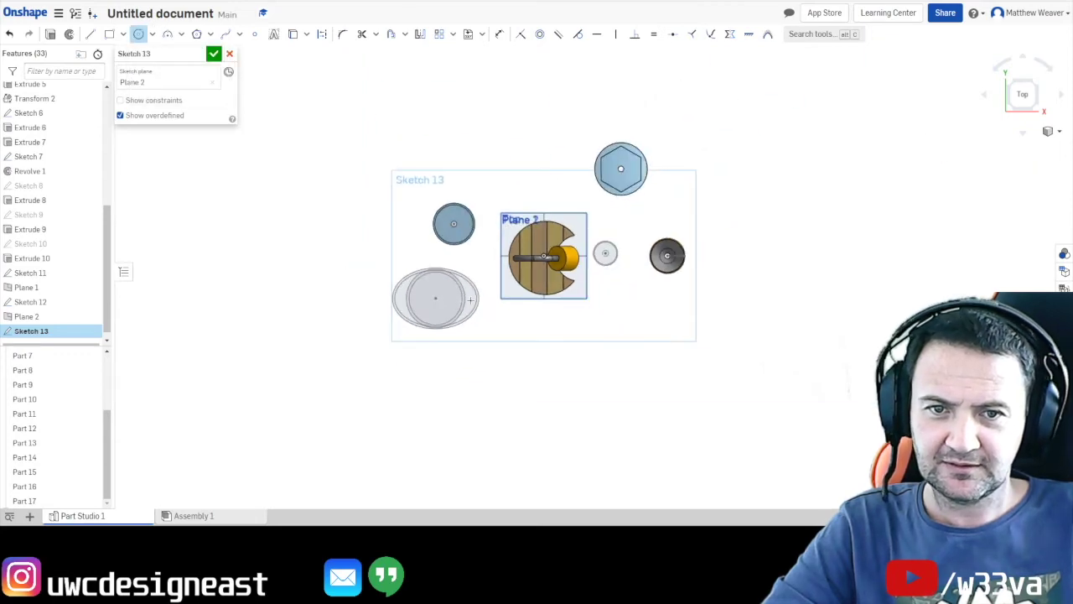
scroll(382, 294, "up", 4)
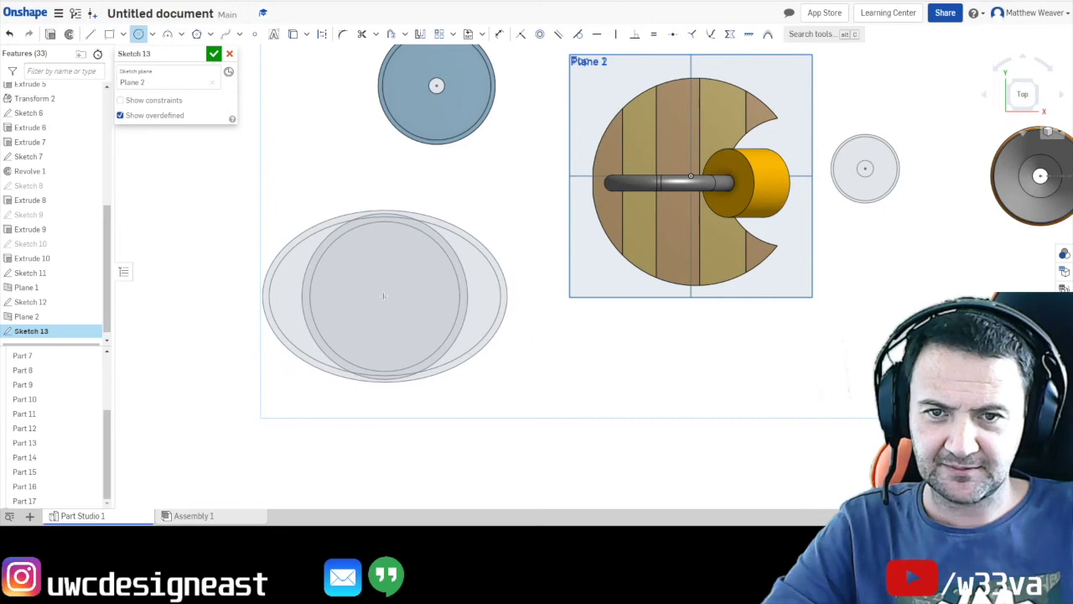
left_click(384, 296)
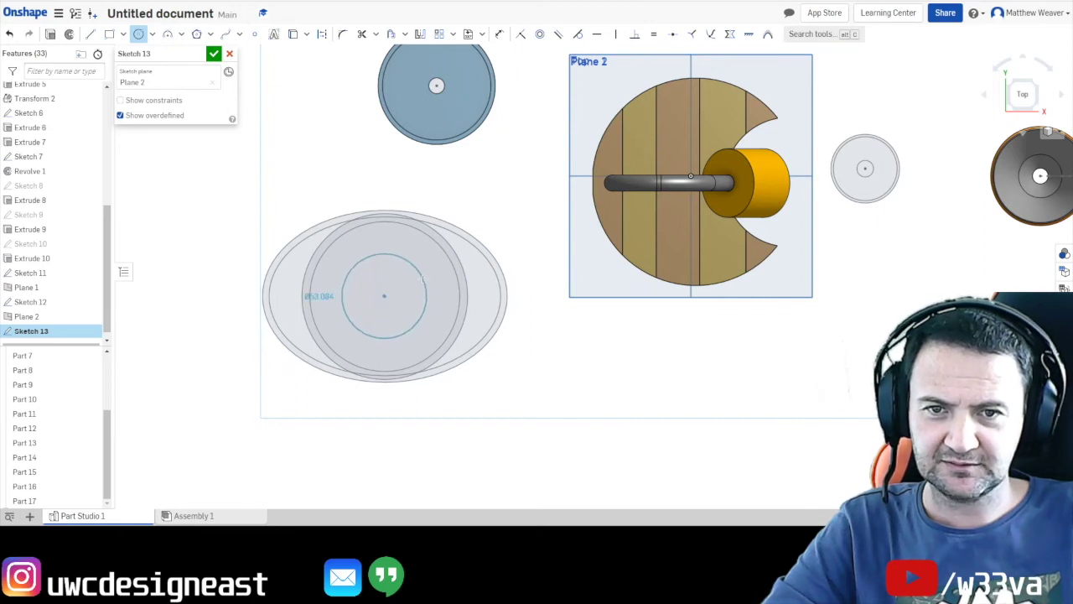
left_click(421, 260)
Offset the small circle 5 mm outward to form a ring and finish the sketch.
left_click(391, 34)
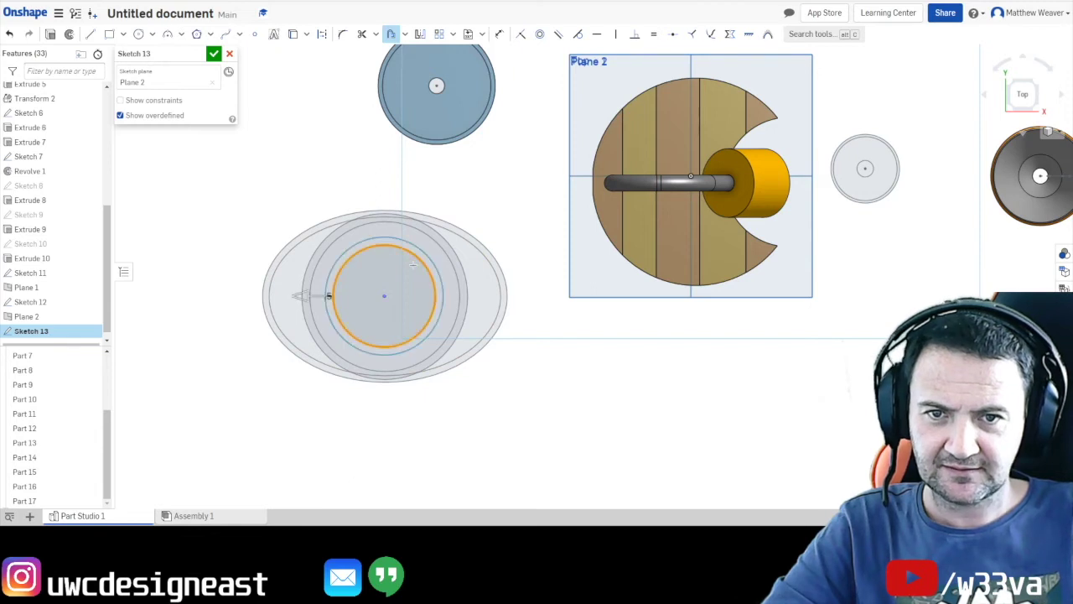
left_click(357, 339)
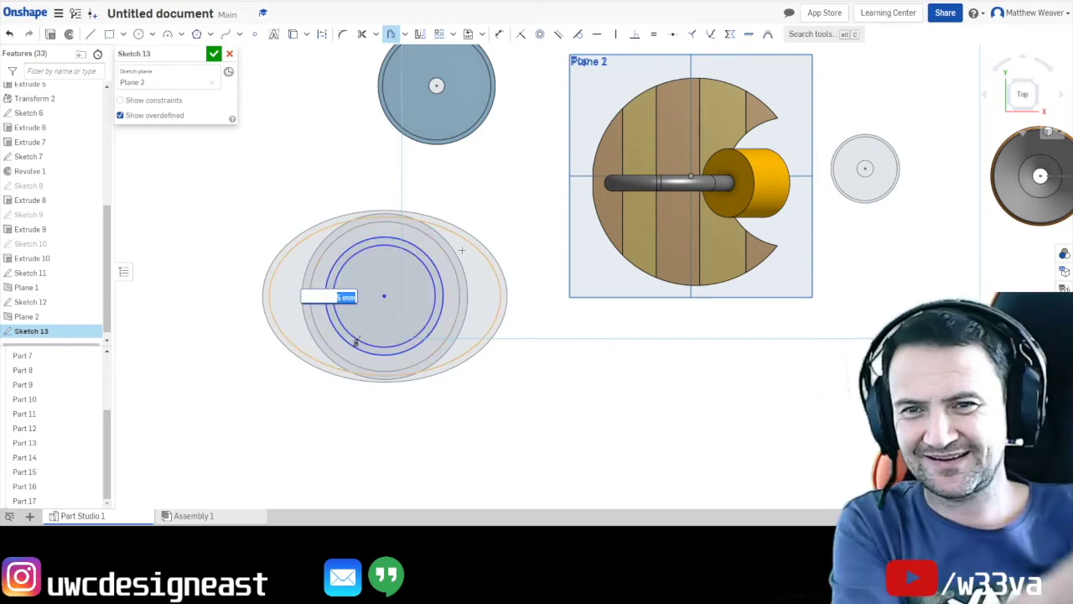
left_click(214, 53)
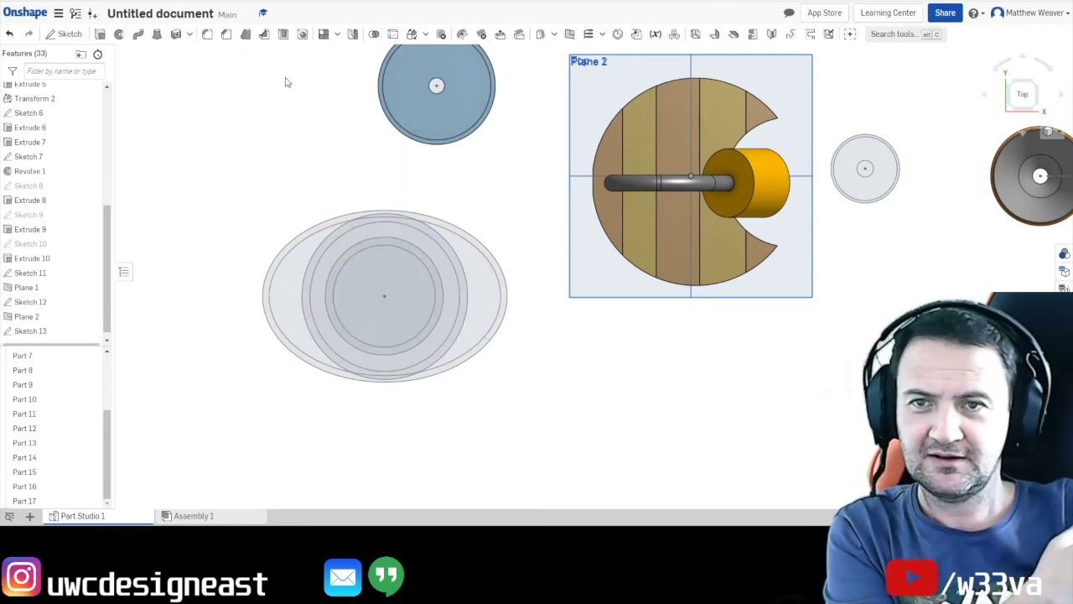
Loft a new solid through the inner regions of the base circle, the middle ellipse and the upper circle, in that order.
left_click(1036, 113)
scroll(318, 402, "down", 5)
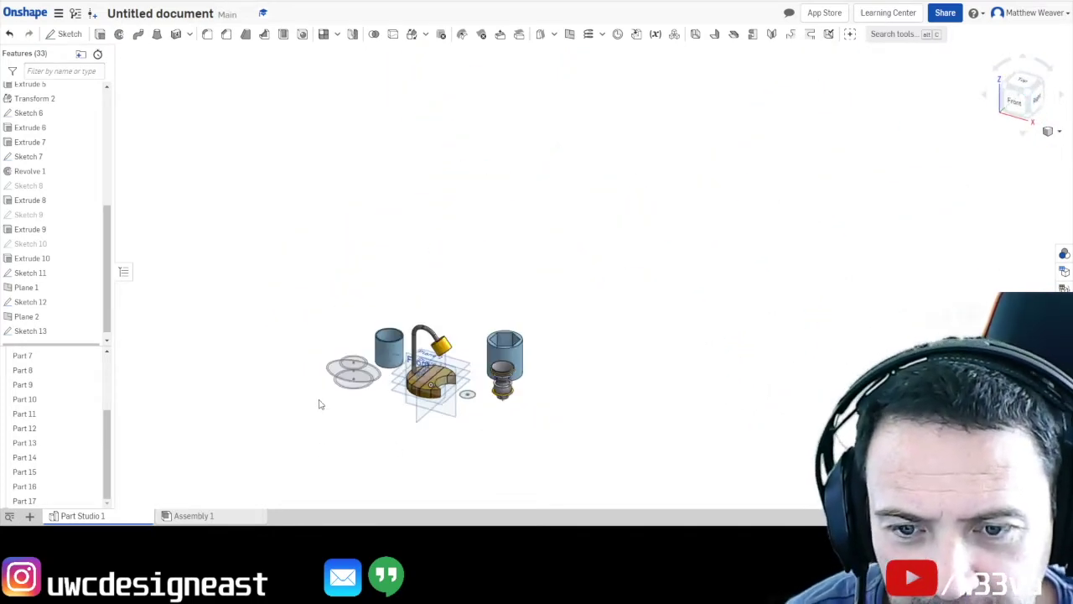
scroll(386, 383, "up", 8)
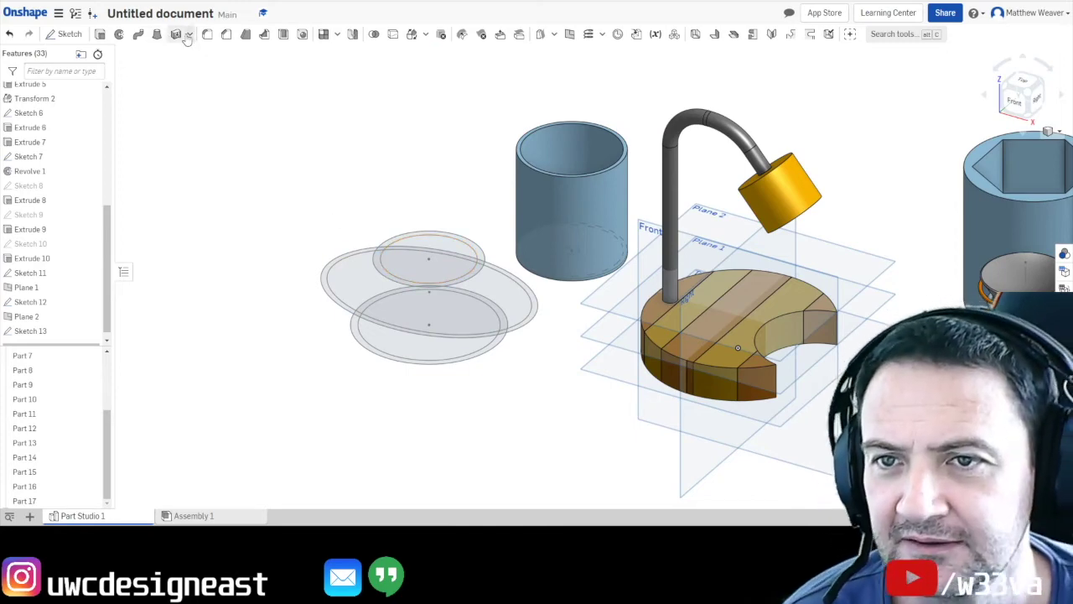
left_click(158, 35)
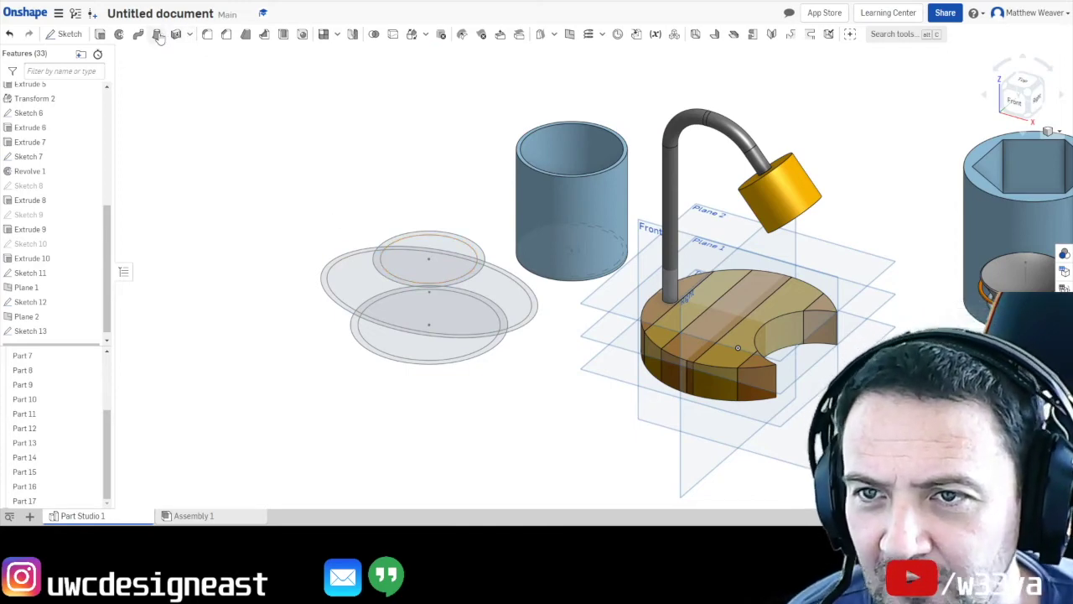
scroll(411, 386, "up", 3)
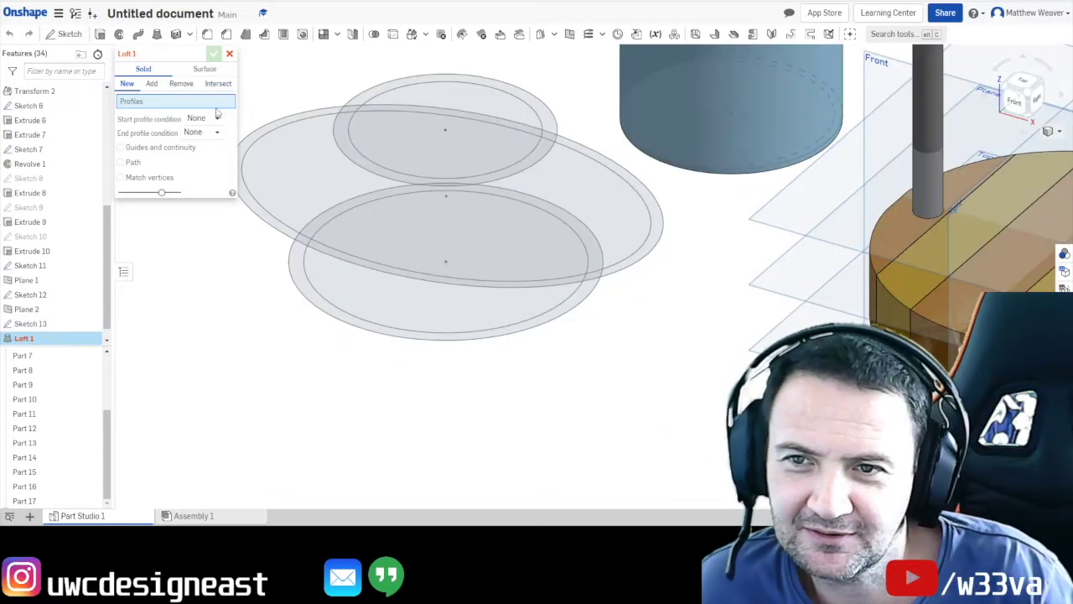
left_click(334, 283)
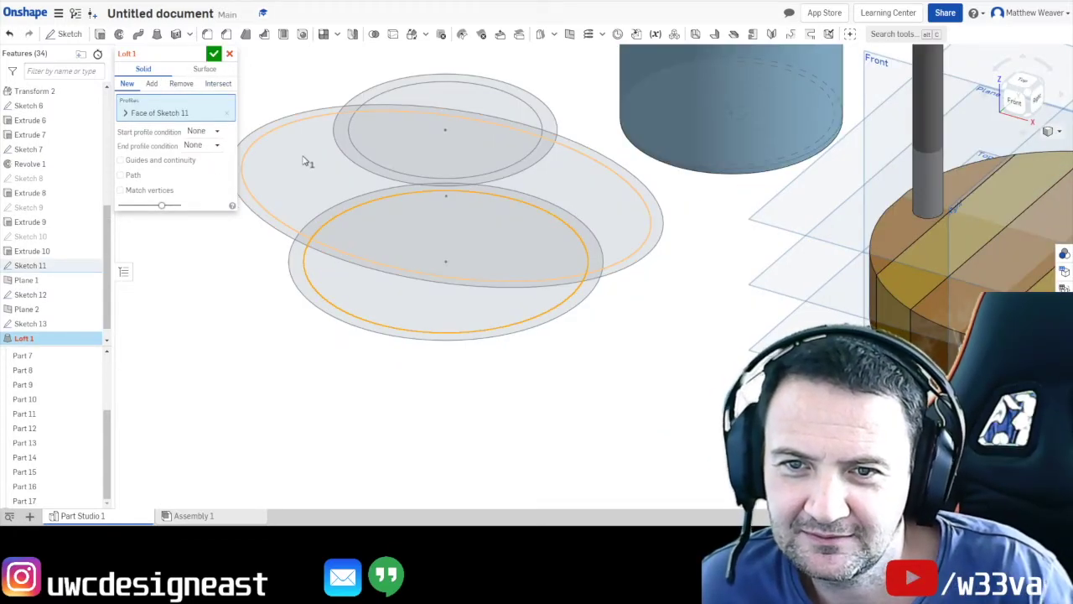
left_click(388, 159)
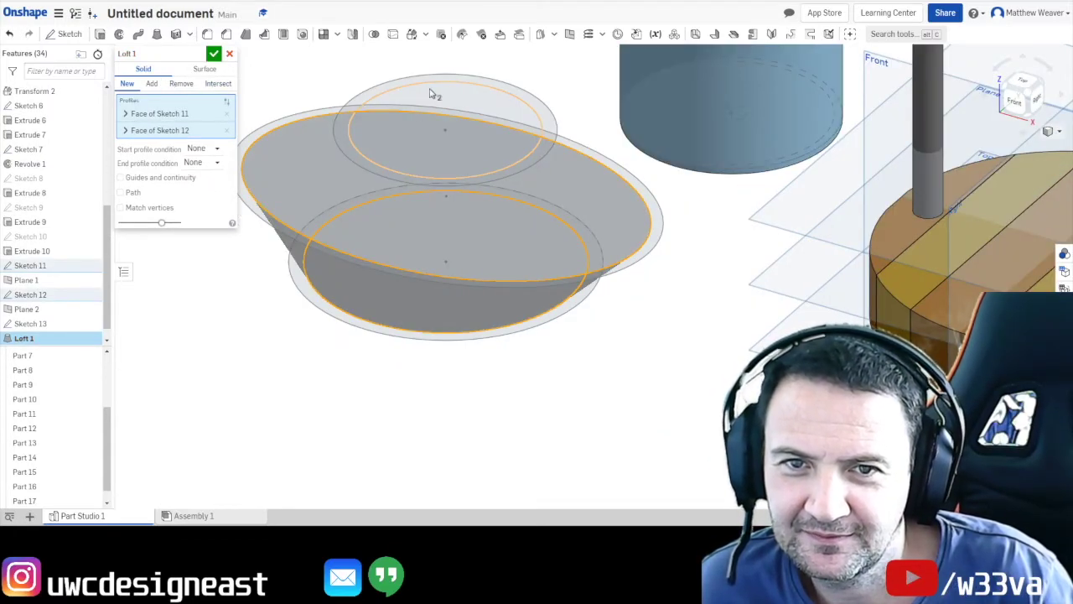
left_click(387, 147)
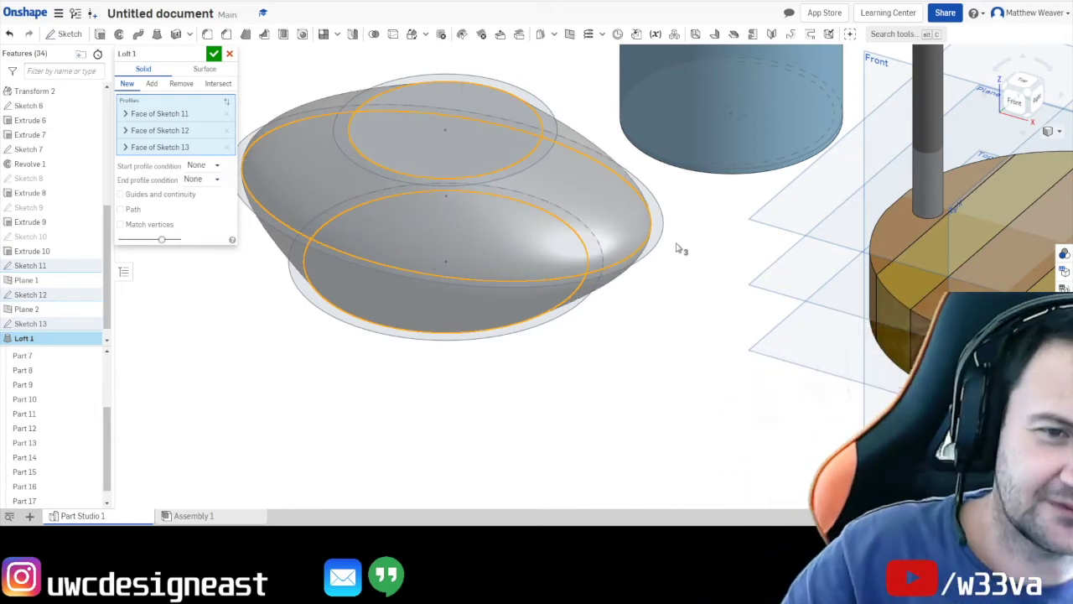
left_click(215, 55)
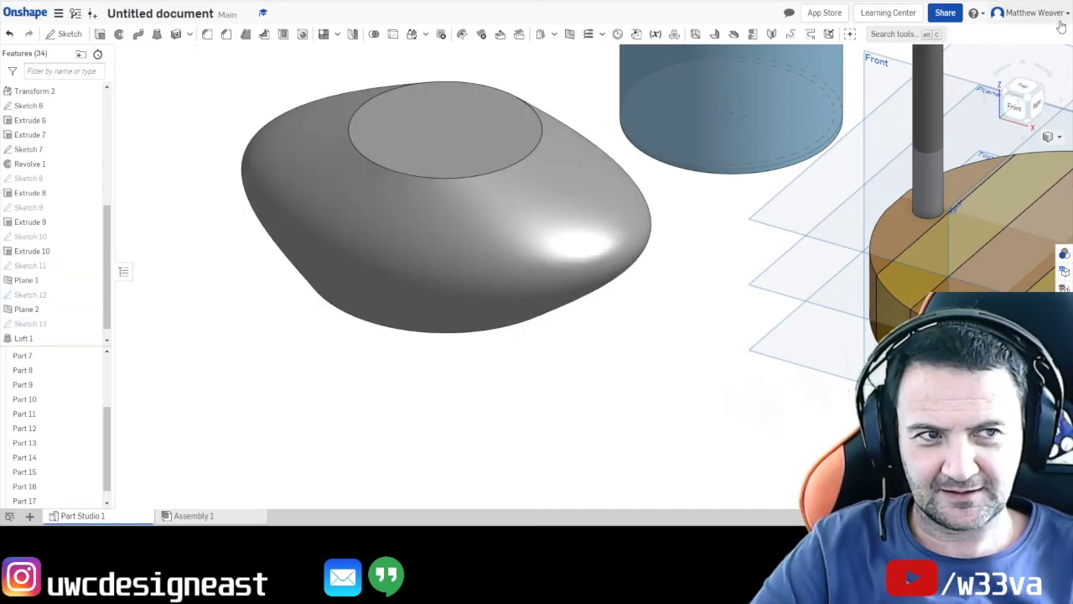
Shell the lofted body with a 2.5 mm wall, removing its circular underside face.
right_click_drag(681, 255, 612, 319)
right_click_drag(634, 275, 476, 325)
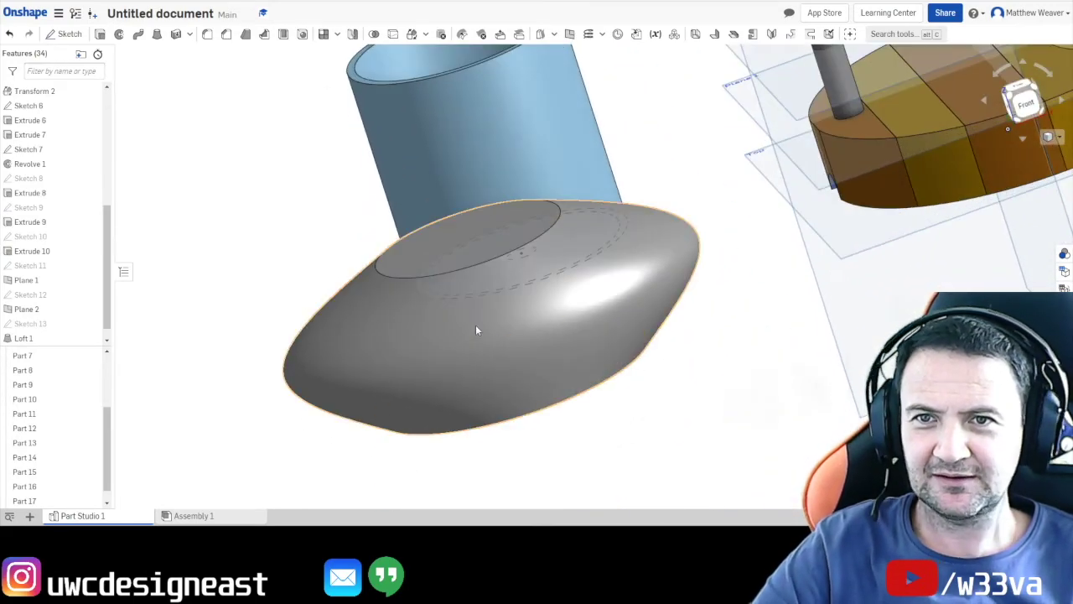
left_click(284, 35)
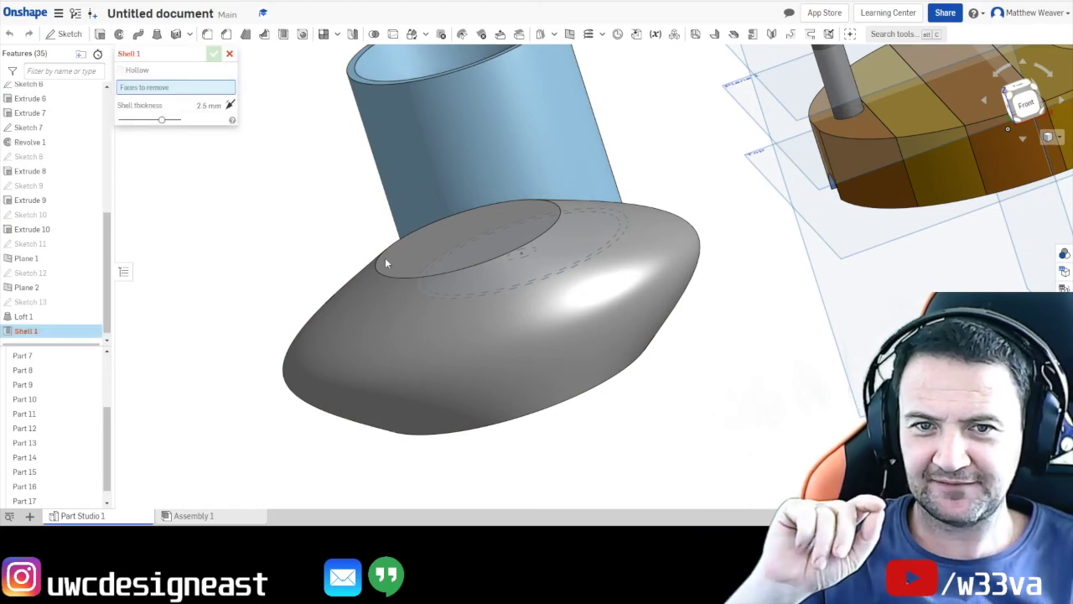
right_click_drag(702, 287, 696, 312)
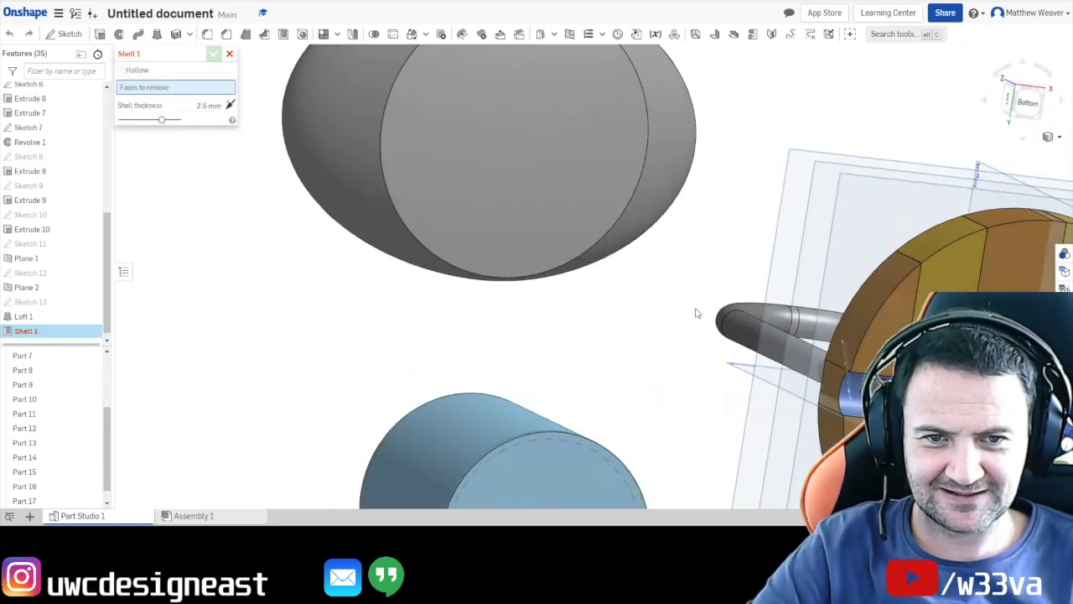
left_click(539, 211)
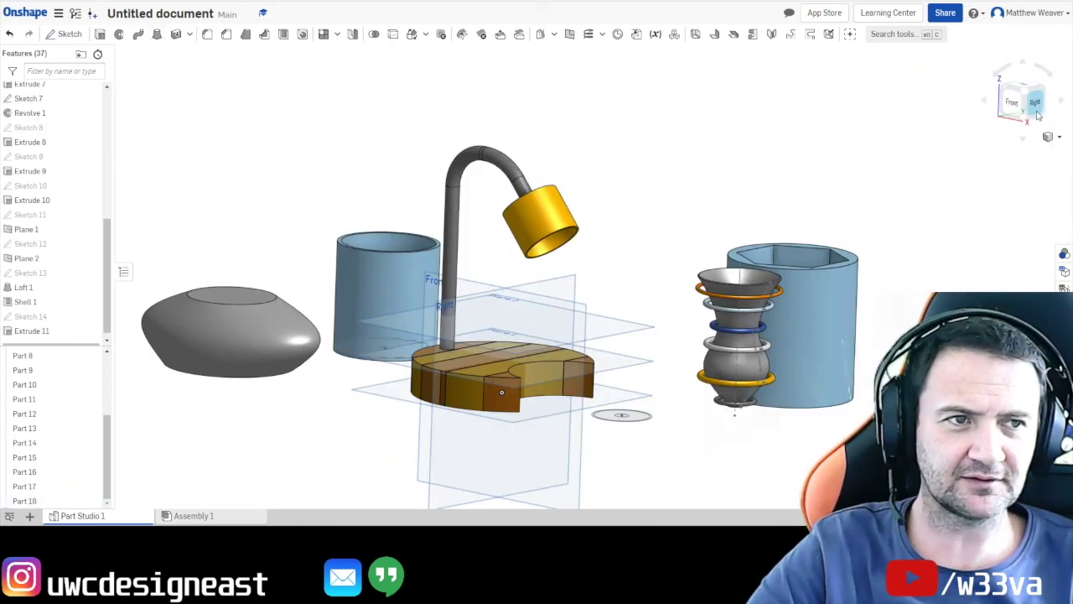
Sketch an arched three-point spline on the Front plane, in free space below and beyond the ringed revolved part.
left_click(52, 33)
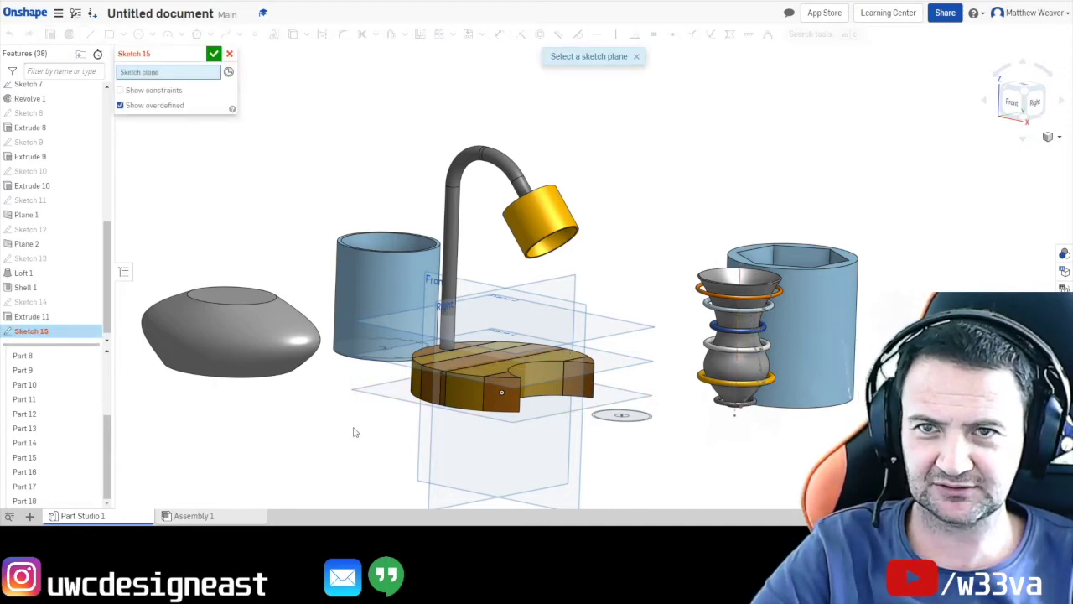
left_click(584, 459)
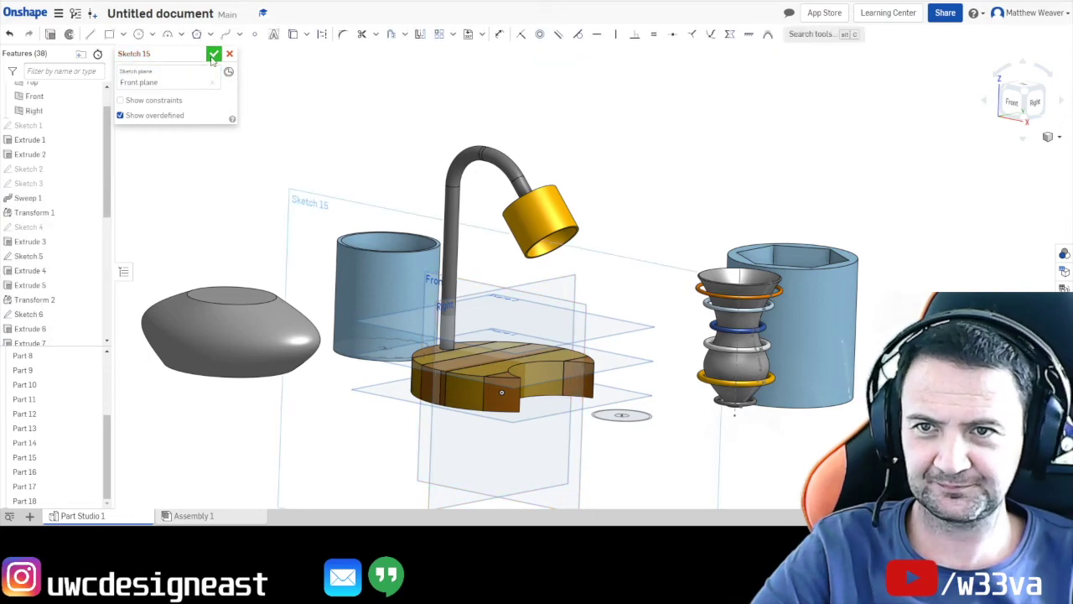
left_click(1011, 102)
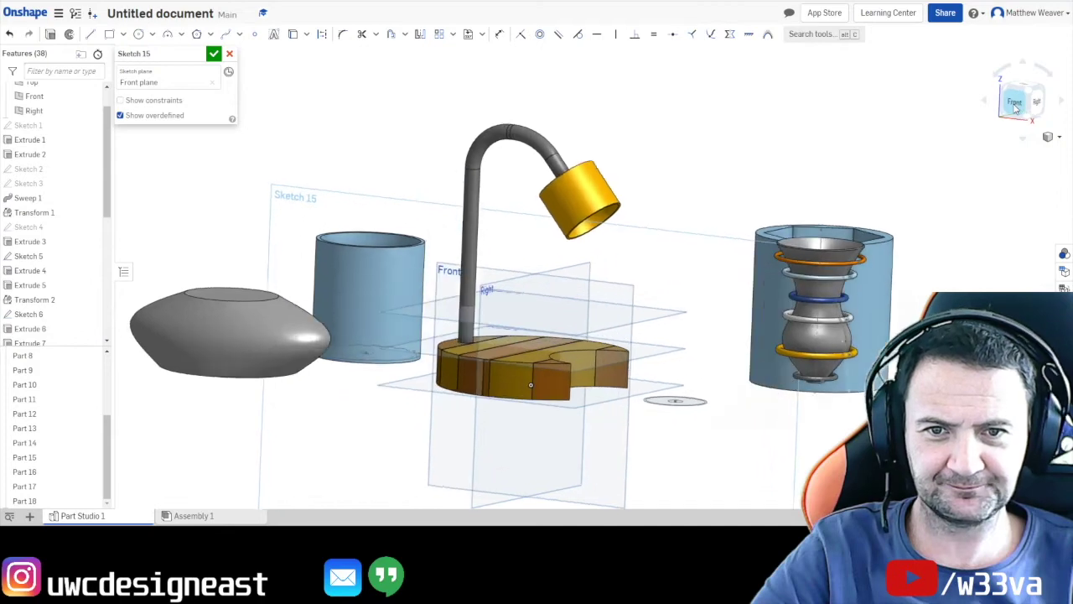
mouse_move(634, 321)
middle_mouse_down()
mouse_move(380, 211)
mouse_move(286, 402)
middle_mouse_up()
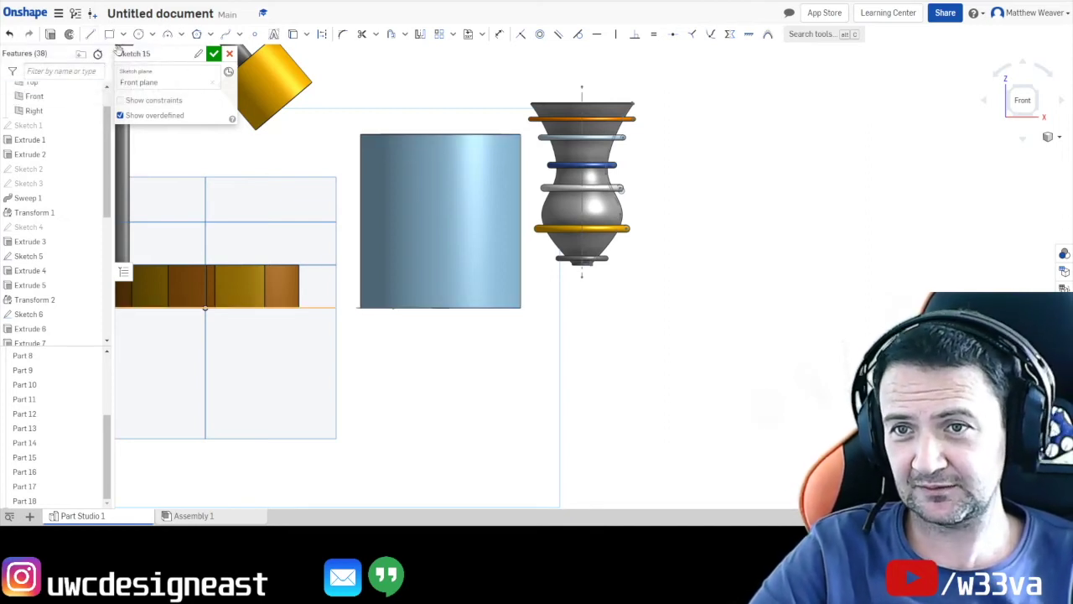
left_click(227, 35)
left_click(594, 436)
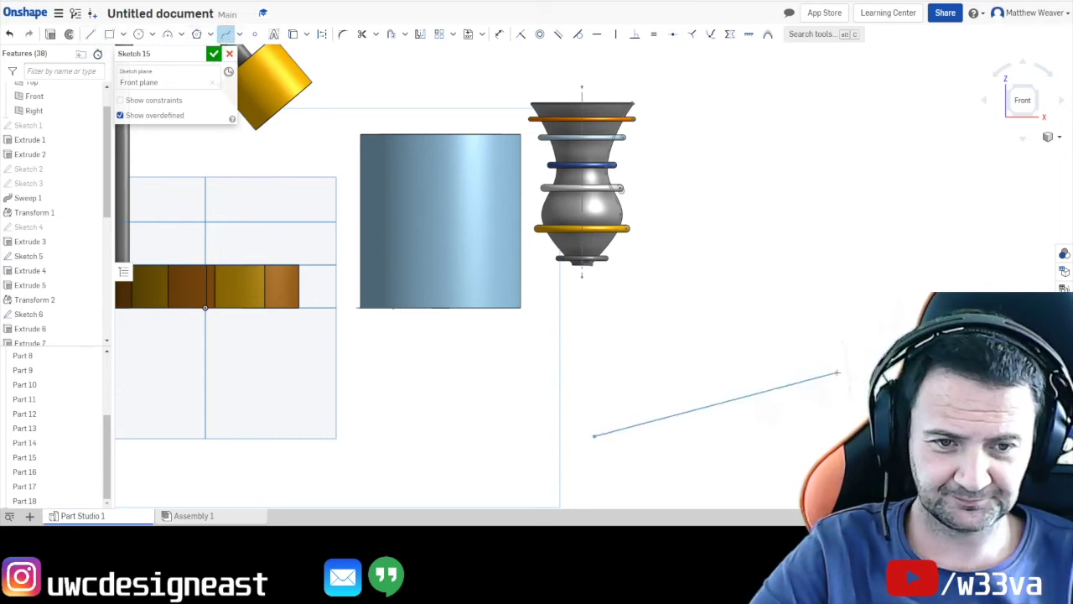
left_click(697, 360)
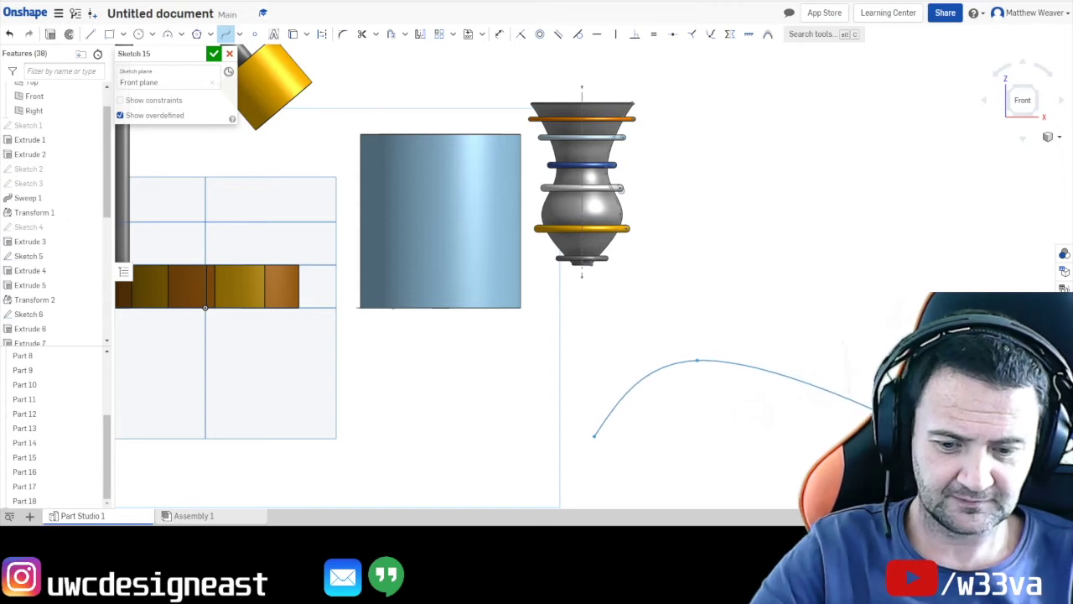
double_click(856, 399)
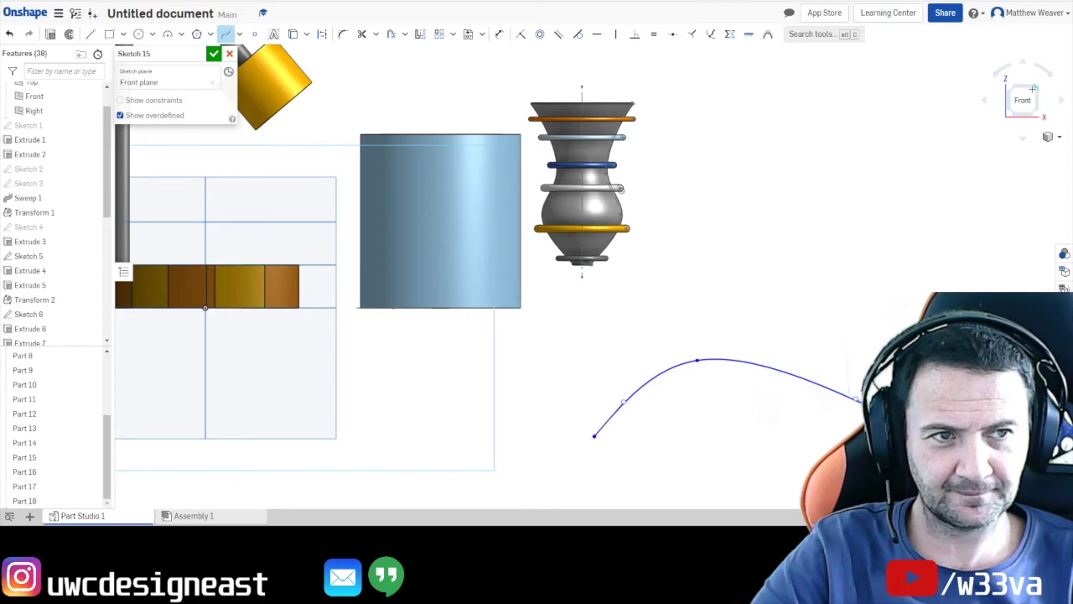
Extrude the arched spline as a new blind surface about 175 mm deep, toward the front of the model.
key("shift+7")
scroll(687, 380, "up", 2)
scroll(686, 380, "down", 3)
scroll(687, 380, "up", 4)
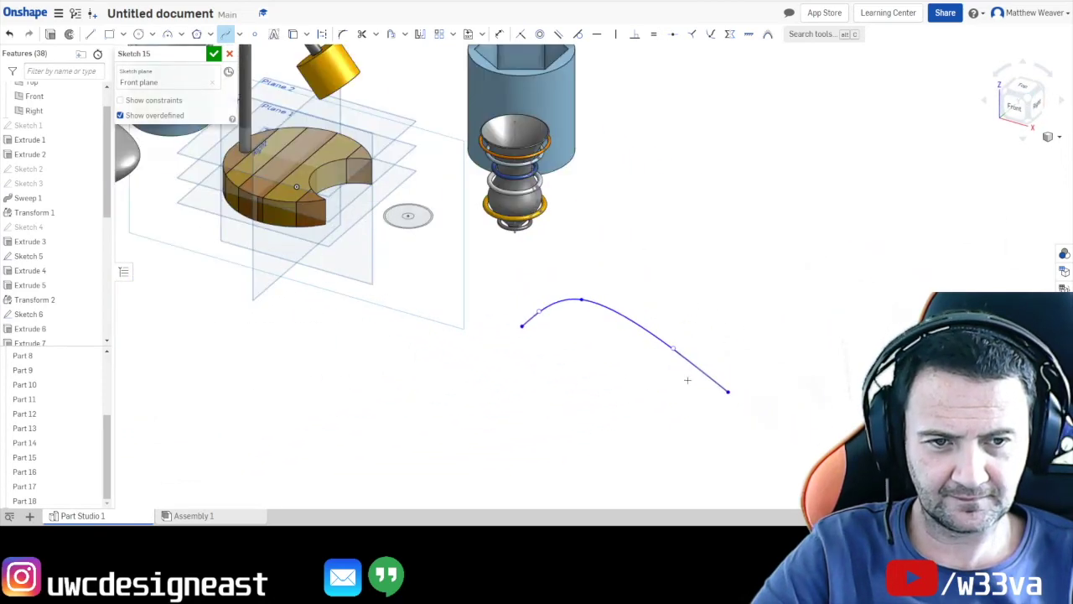
scroll(687, 380, "up", 3)
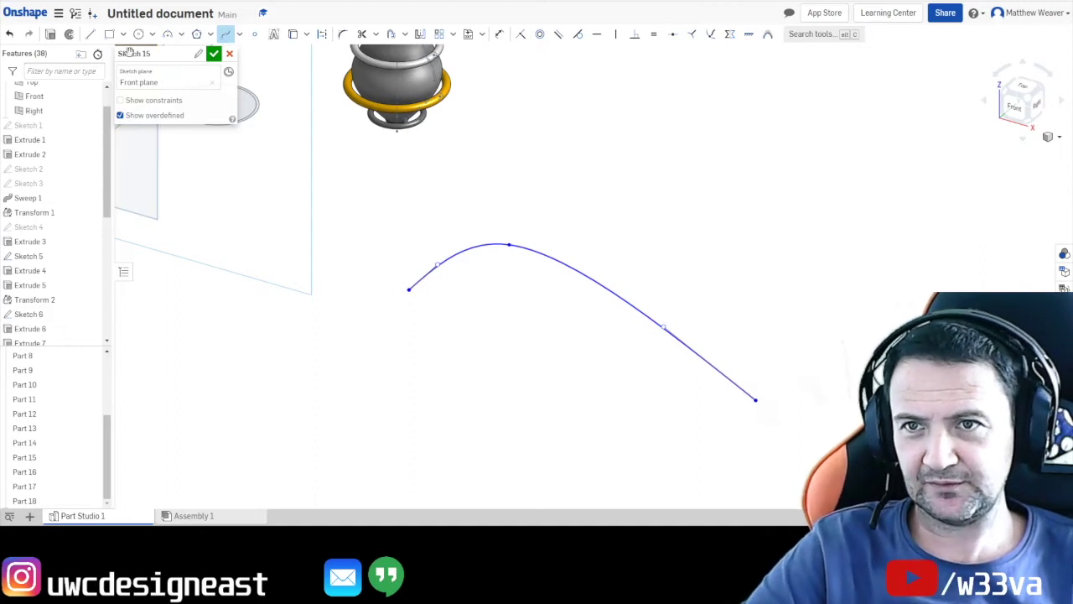
left_click(49, 34)
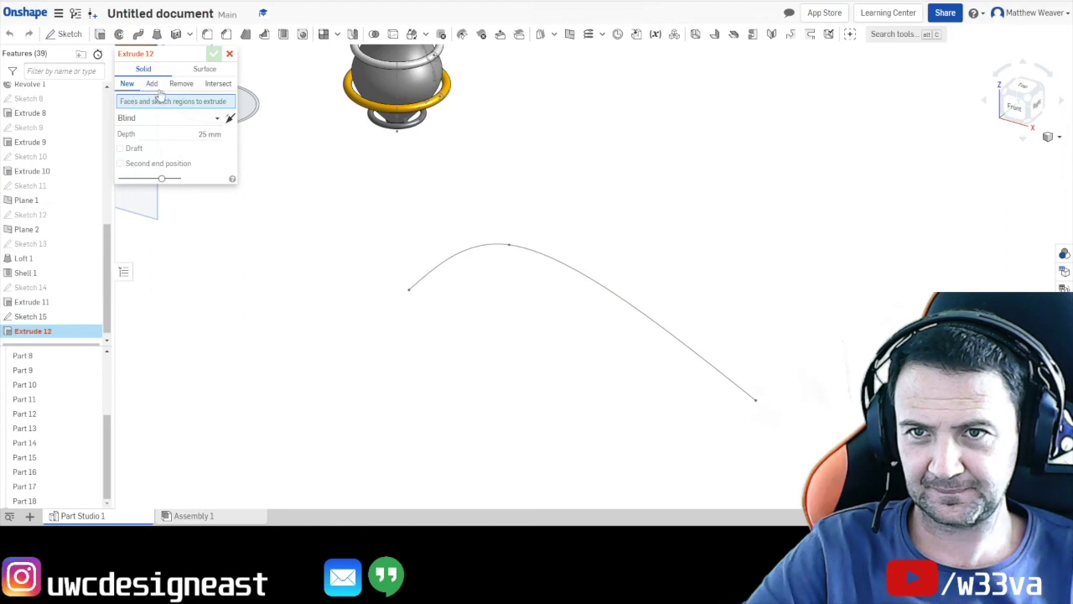
left_click(204, 69)
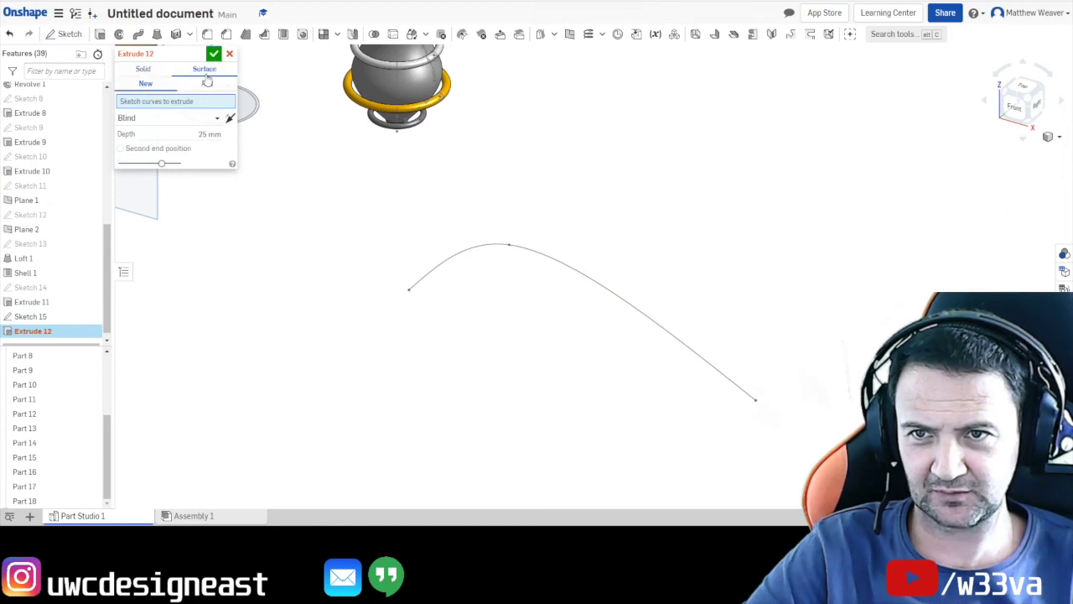
left_click(528, 250)
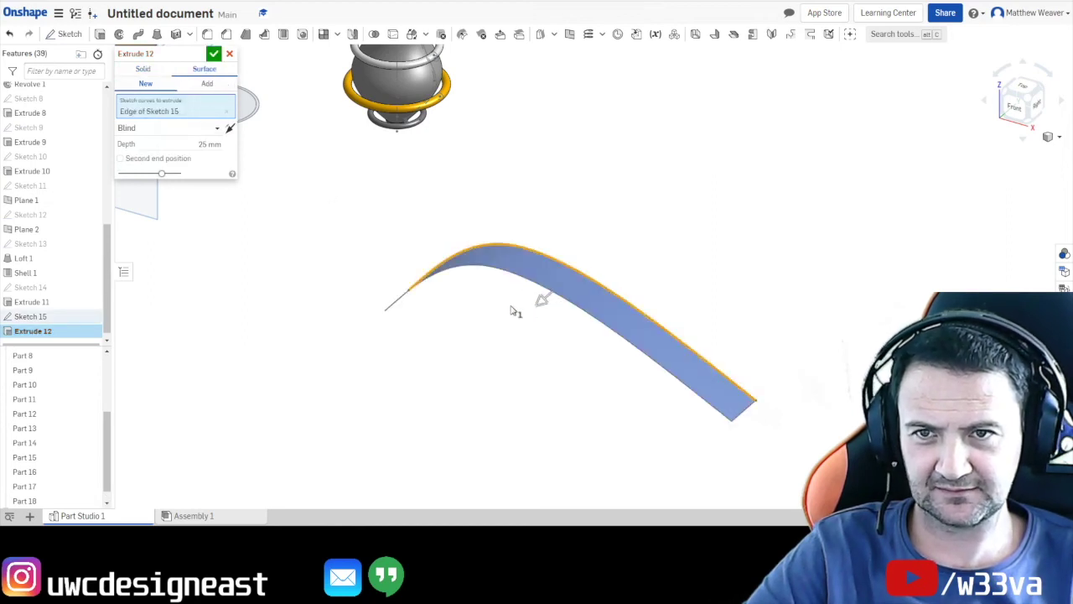
left_click_drag(543, 305, 386, 443)
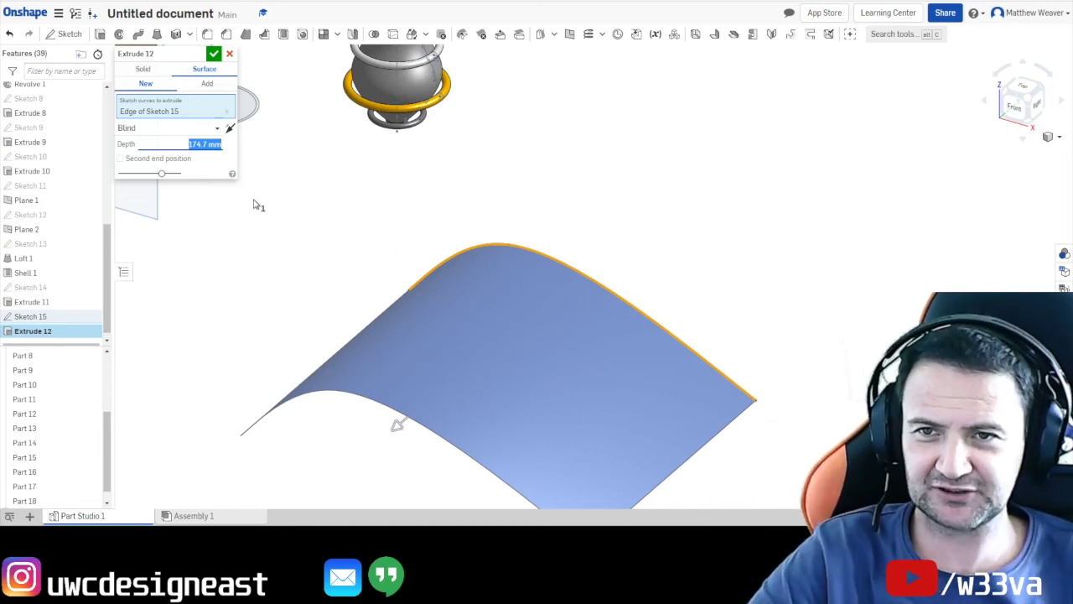
left_click(215, 55)
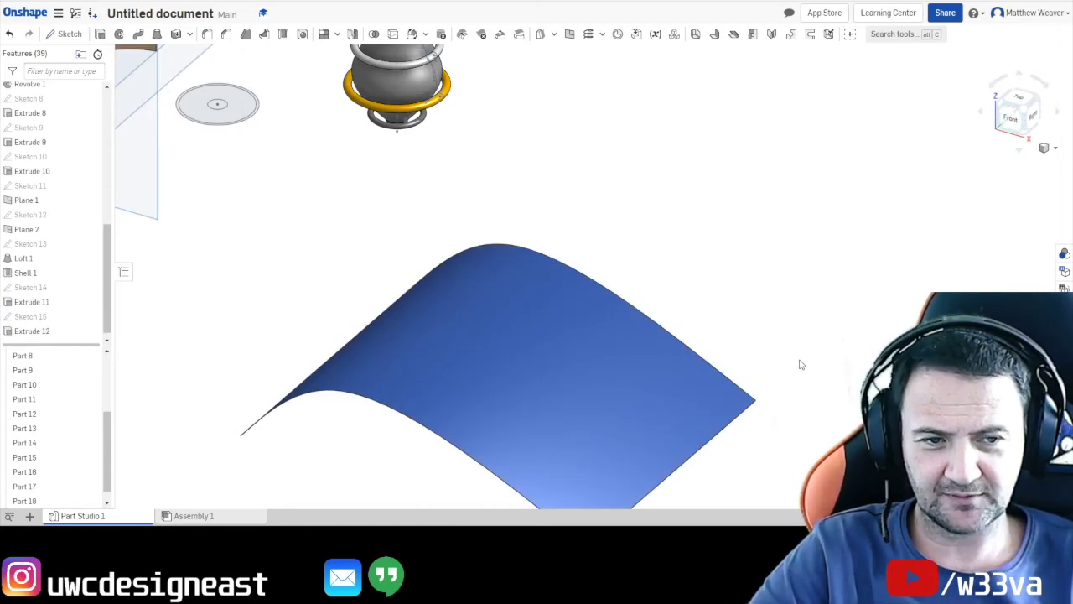
Thicken the arched surface into a new solid 2 mm thick, with the thickening direction flipped to its other side.
right_click_drag(810, 363, 832, 252)
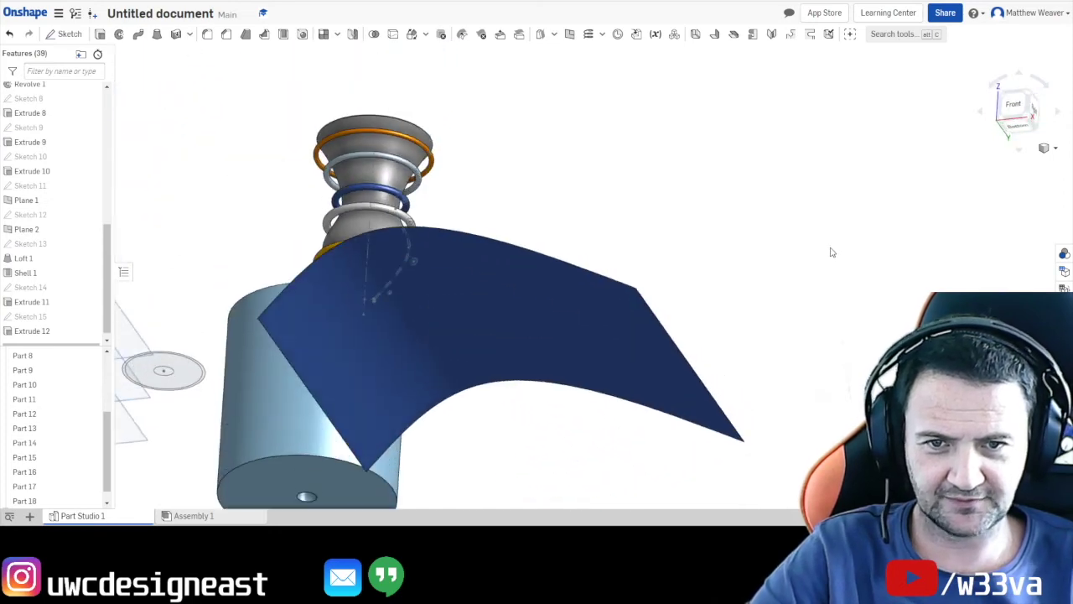
right_click_drag(735, 245, 738, 319)
left_click(176, 34)
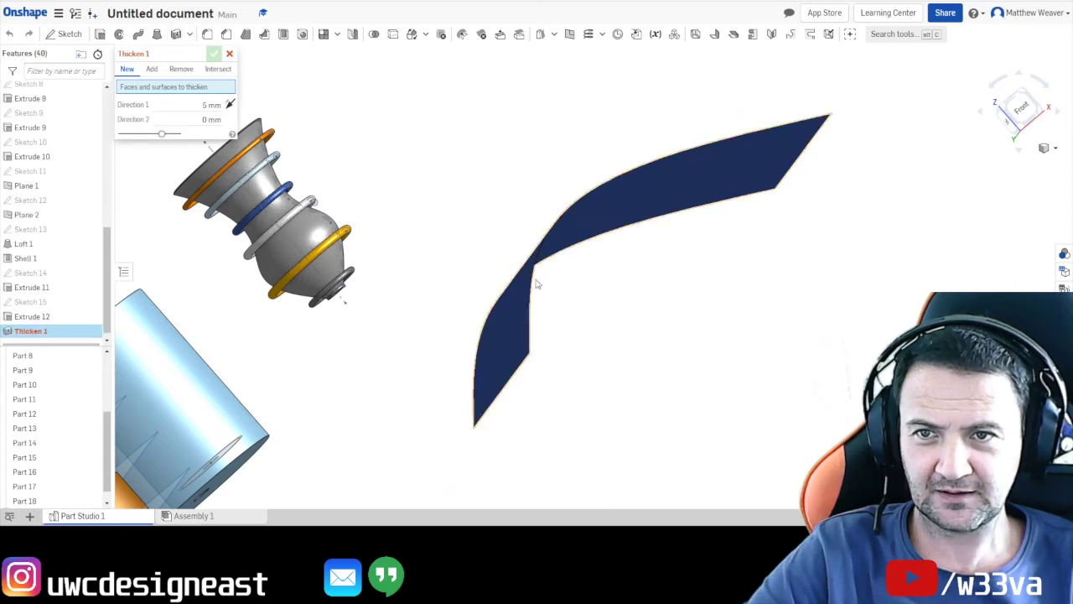
left_click(616, 202)
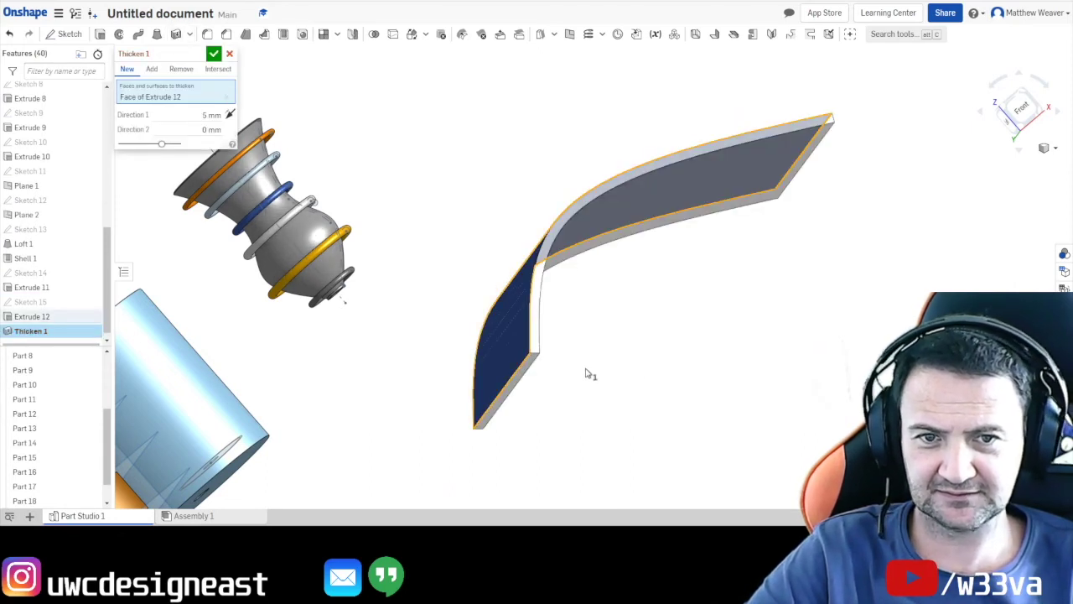
left_click(216, 116)
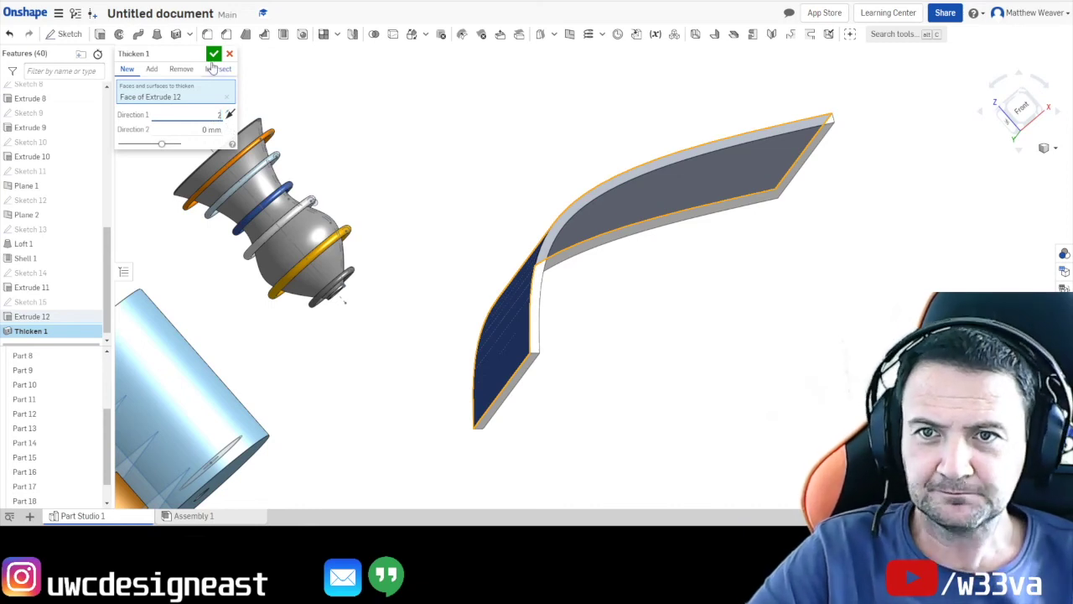
type("2")
key("Return")
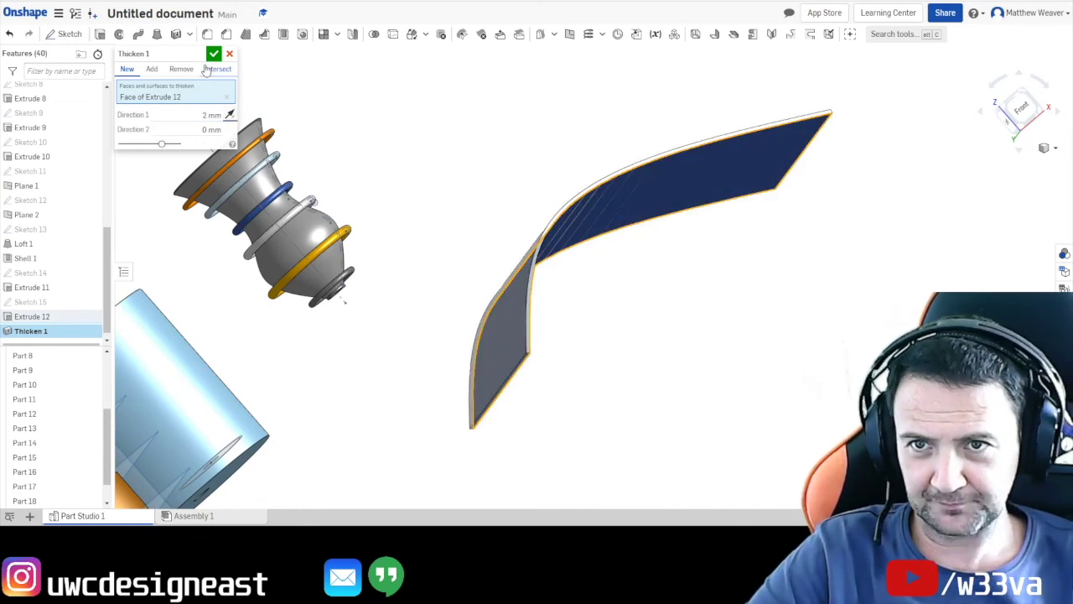
left_click(214, 55)
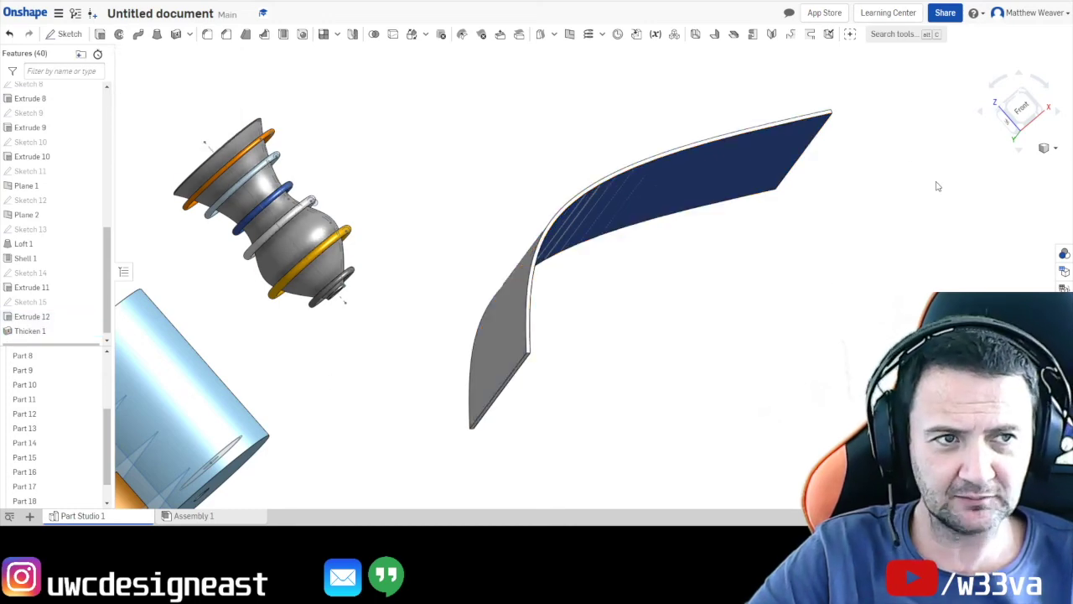
right_click_drag(867, 257, 760, 253)
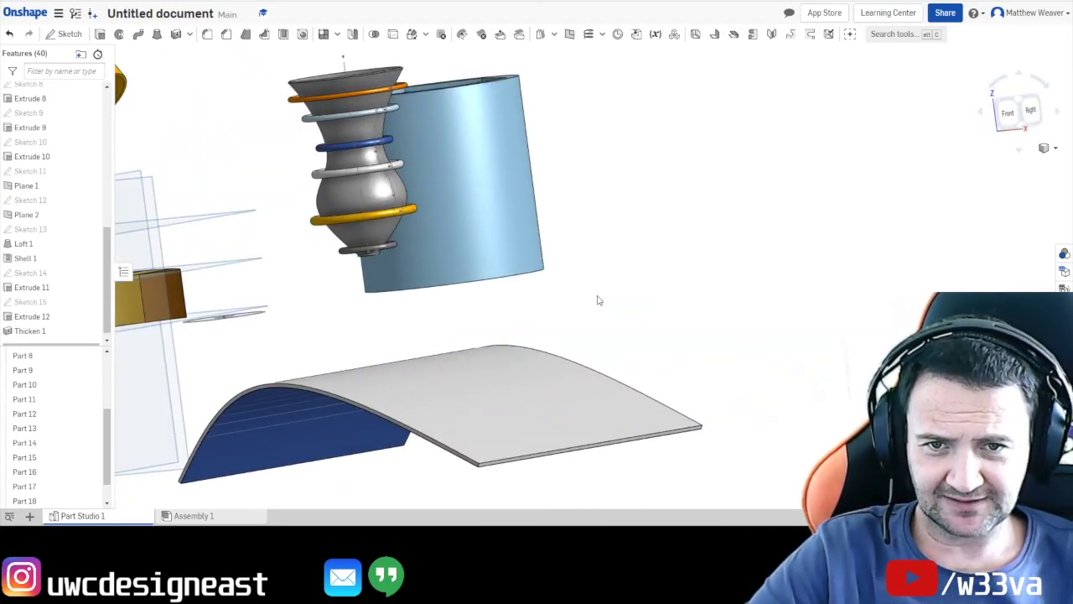
right_click_drag(599, 299, 551, 323)
scroll(552, 324, "up", 3)
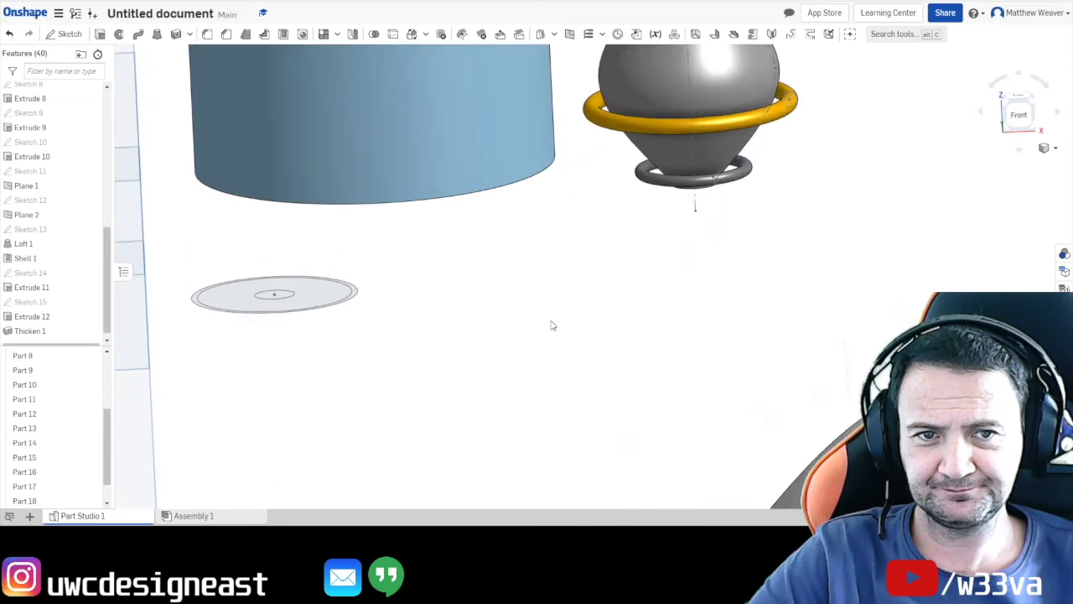
scroll(549, 325, "down", 5)
right_click(542, 331)
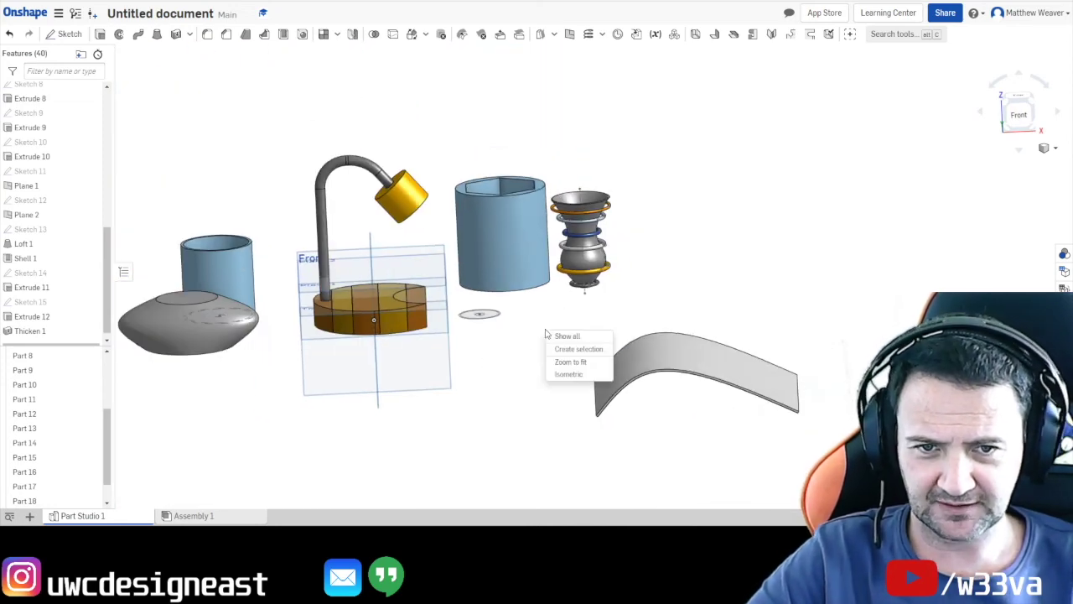
right_click(541, 335)
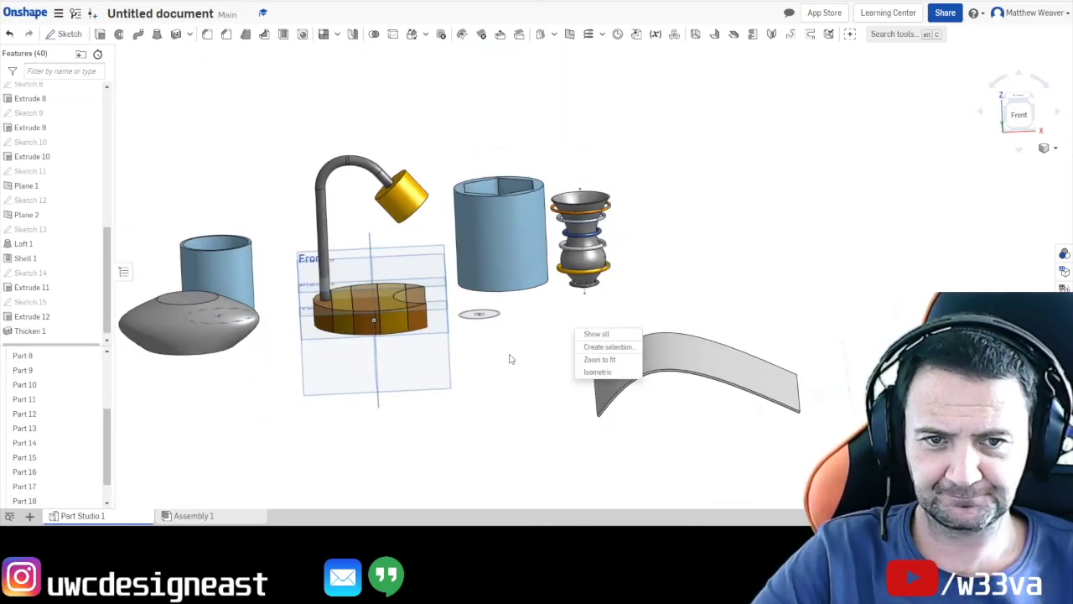
mouse_move(508, 357)
right_mouse_down()
mouse_move(501, 367)
mouse_move(574, 343)
mouse_move(505, 386)
mouse_move(538, 361)
mouse_move(607, 355)
mouse_move(563, 372)
mouse_move(551, 361)
mouse_move(768, 345)
mouse_move(845, 363)
mouse_move(863, 352)
mouse_move(839, 354)
mouse_move(833, 401)
mouse_move(880, 373)
mouse_move(758, 383)
mouse_move(447, 454)
mouse_move(466, 444)
right_mouse_up()
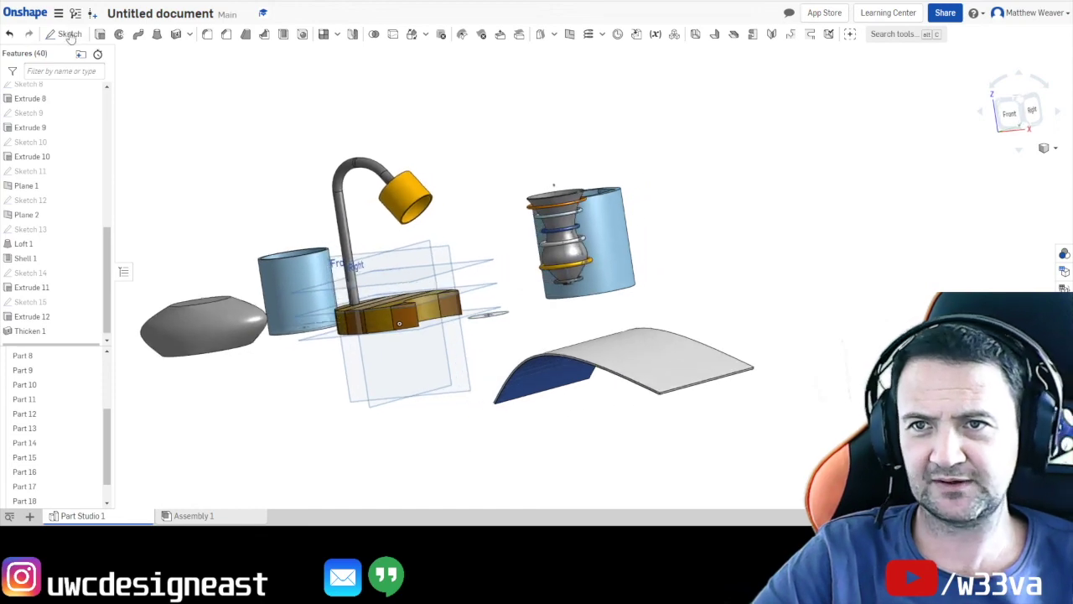